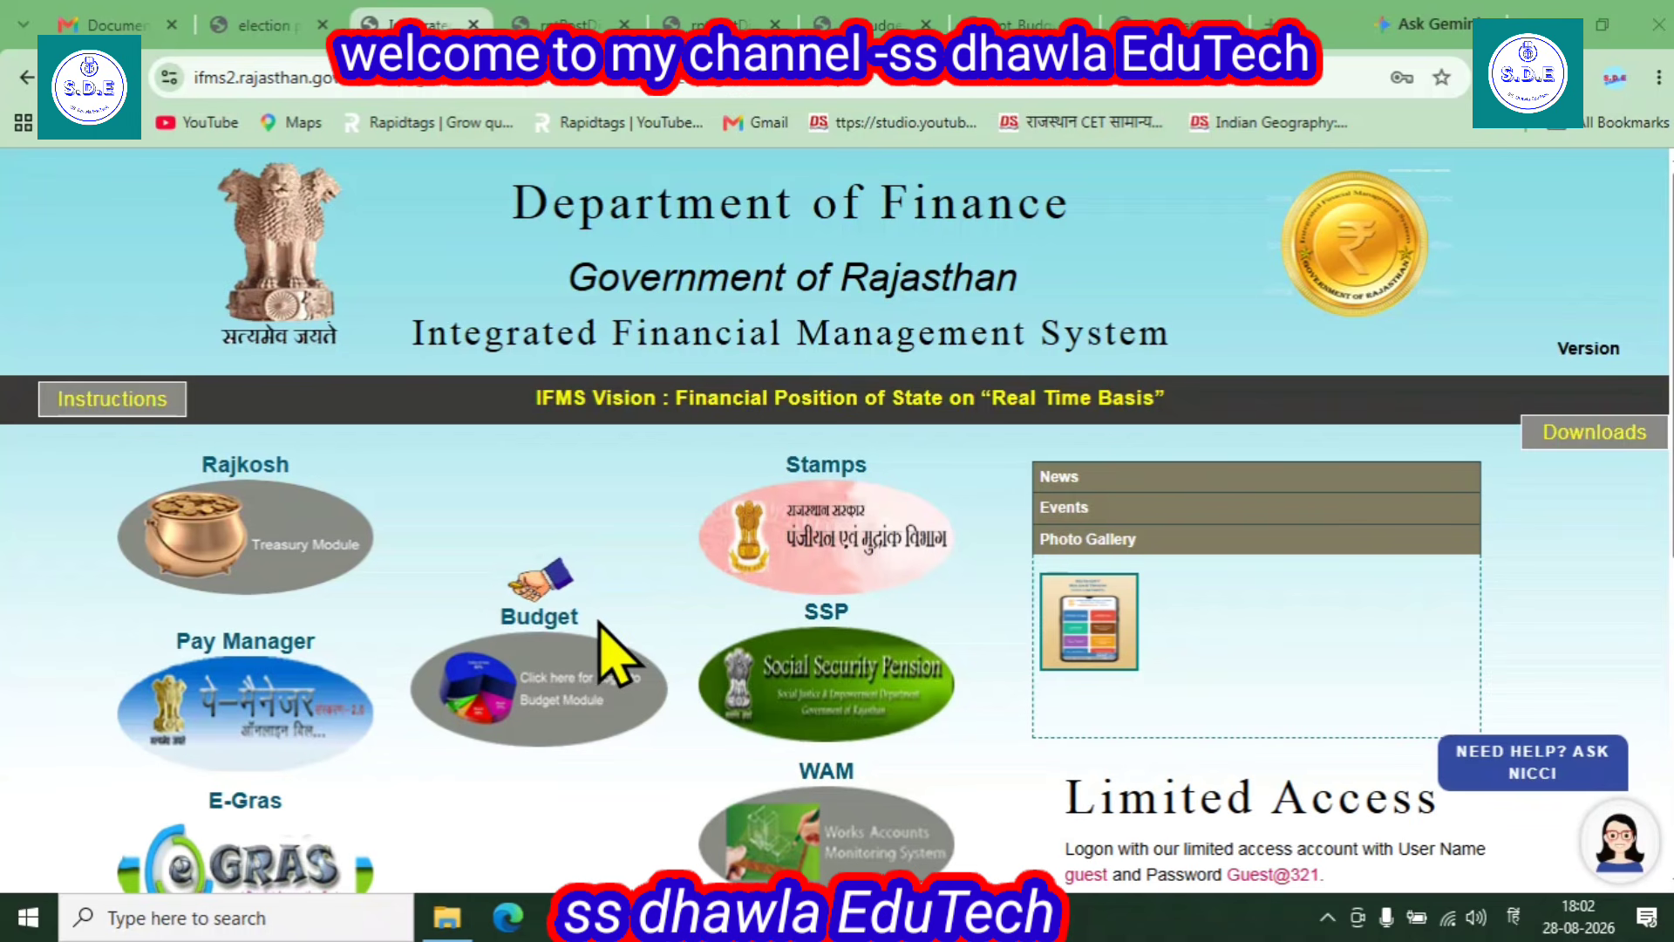
- Open the Budget login, enter the security code with English (India) input, and submit
{"action": "left_click", "coordinate": [512, 734]}
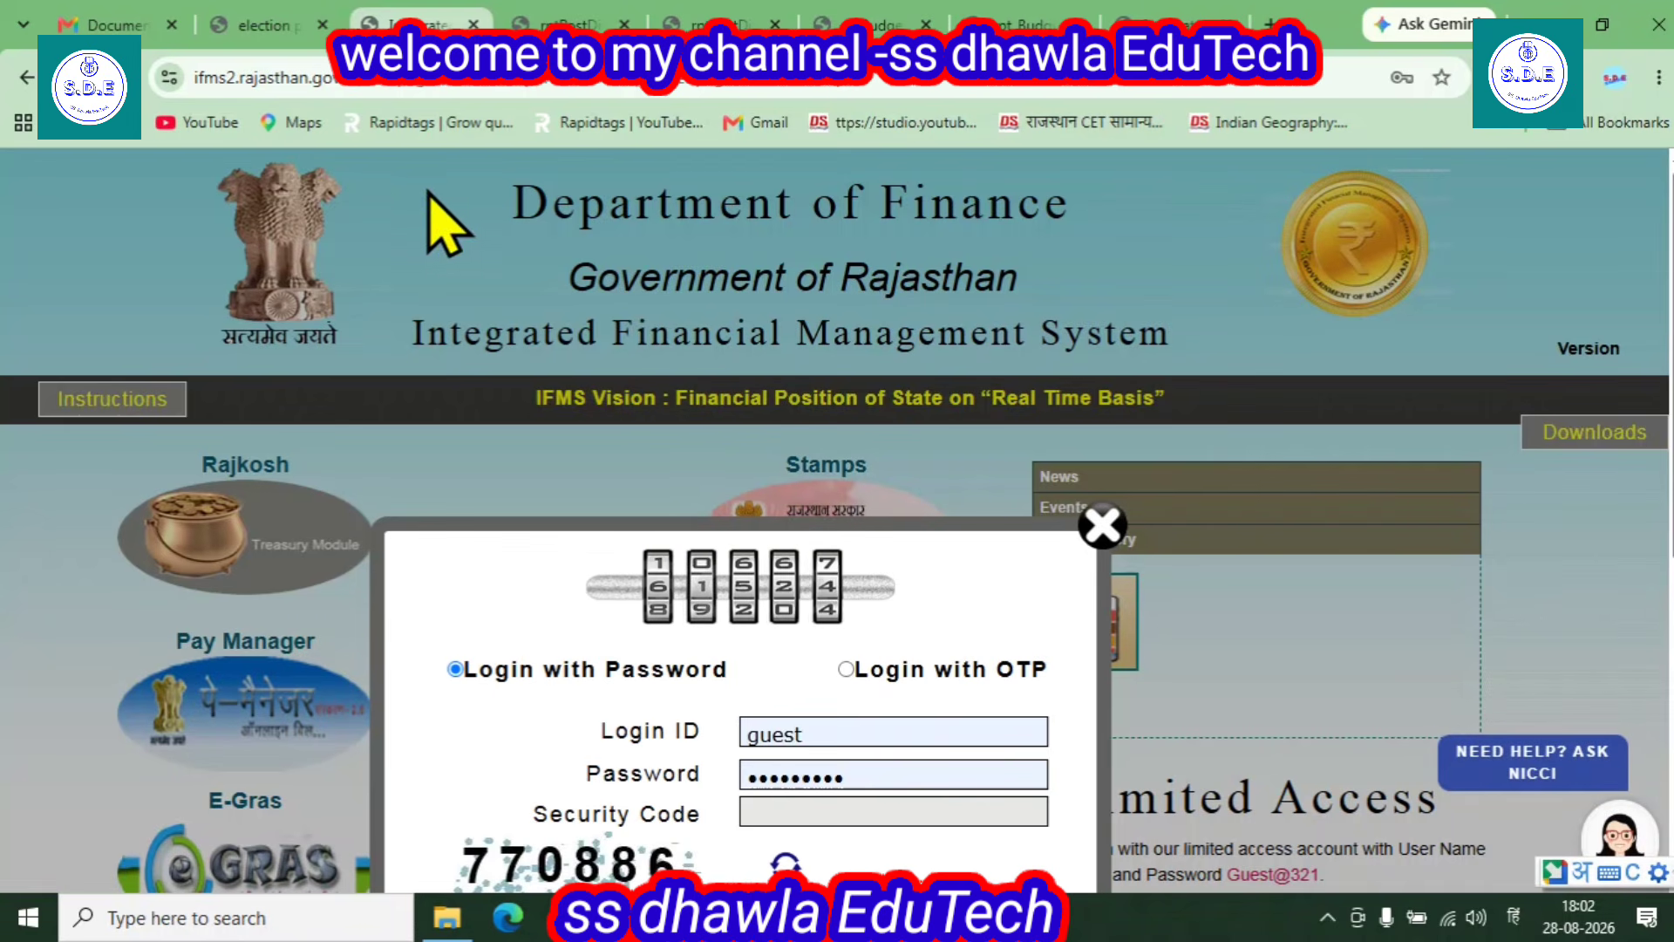
{"action": "scroll", "coordinate": [748, 611], "scroll_direction": "down", "scroll_amount": 3}
{"action": "left_click", "coordinate": [816, 565]}
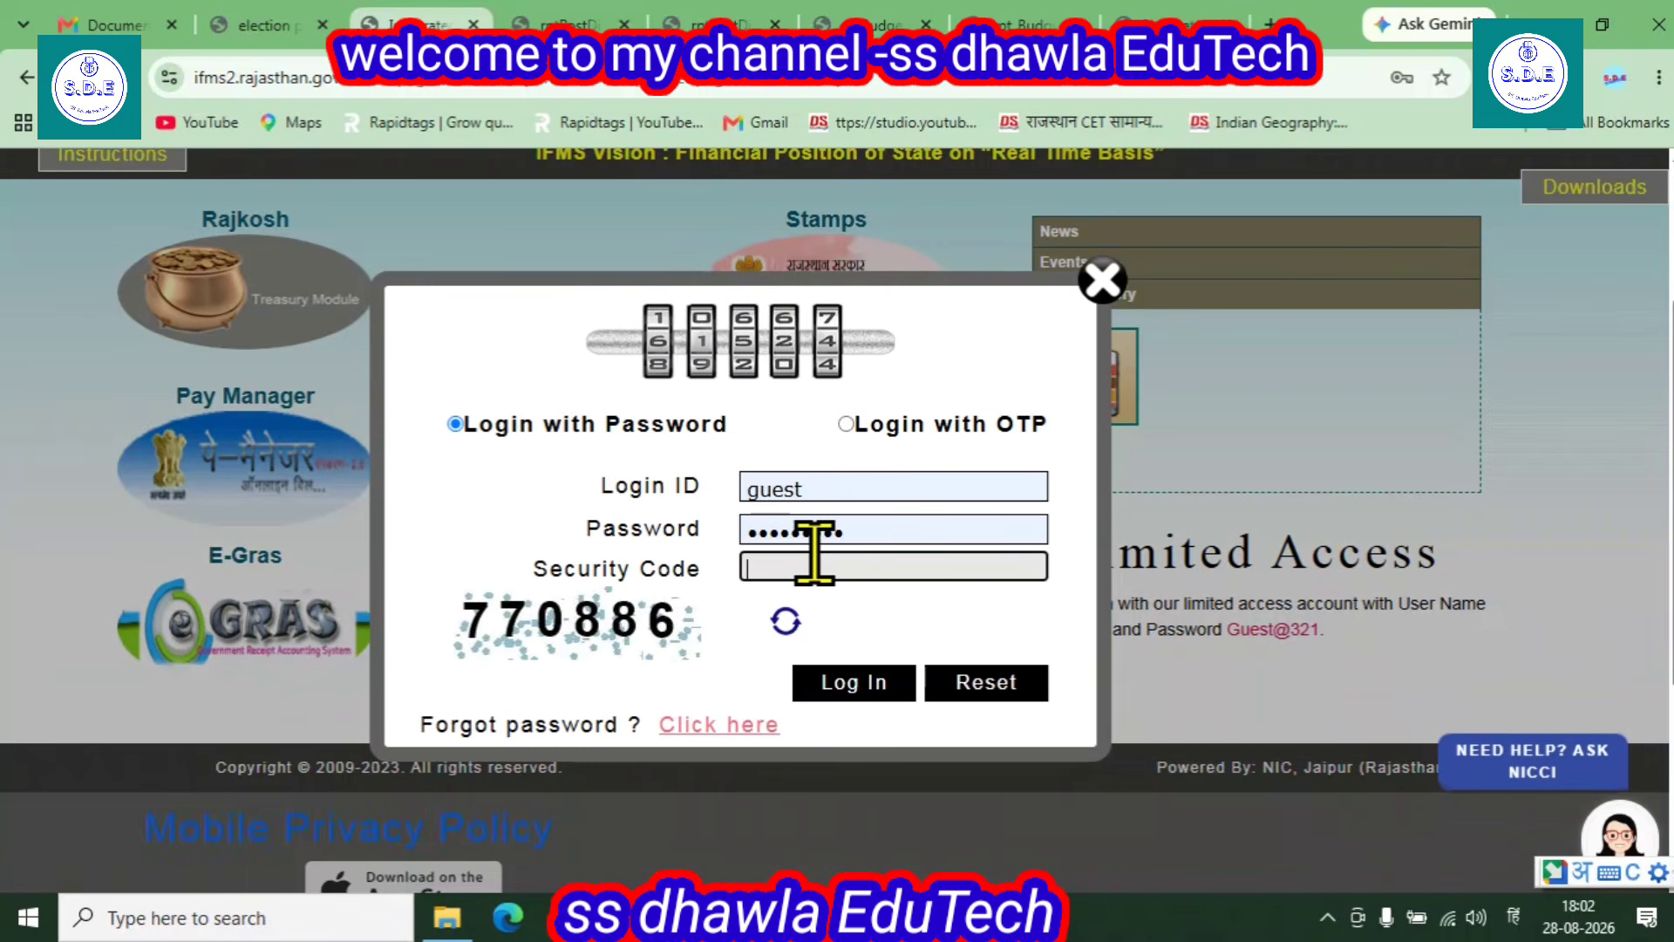
{"action": "type", "text": "77"}
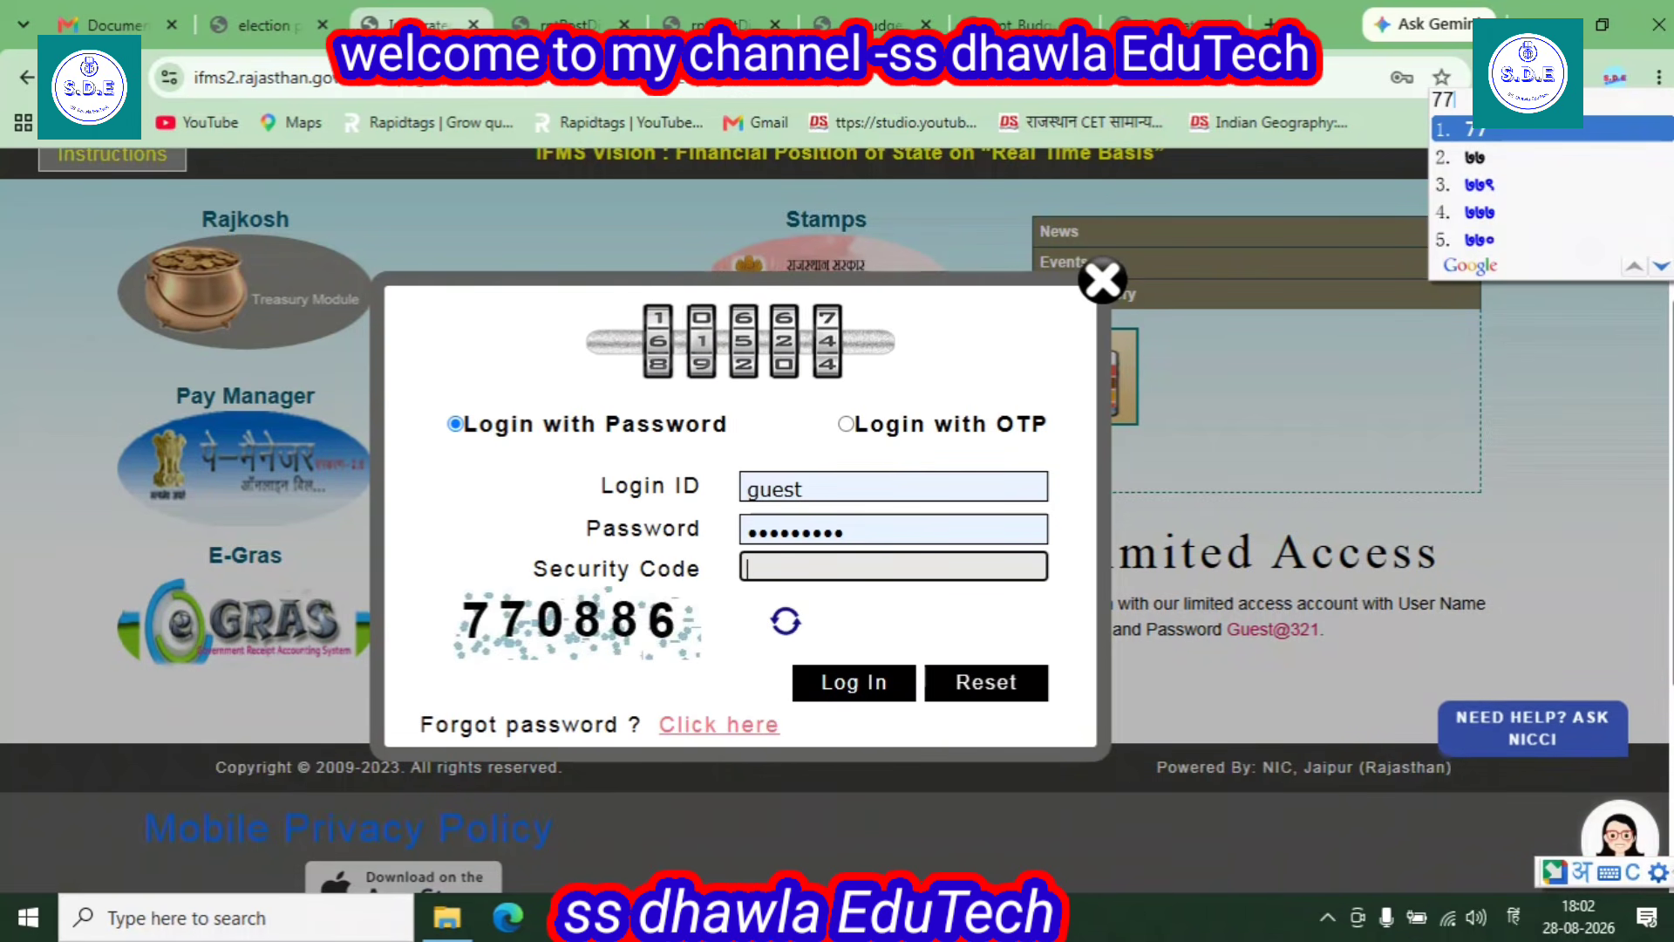
{"action": "left_click", "coordinate": [1513, 915]}
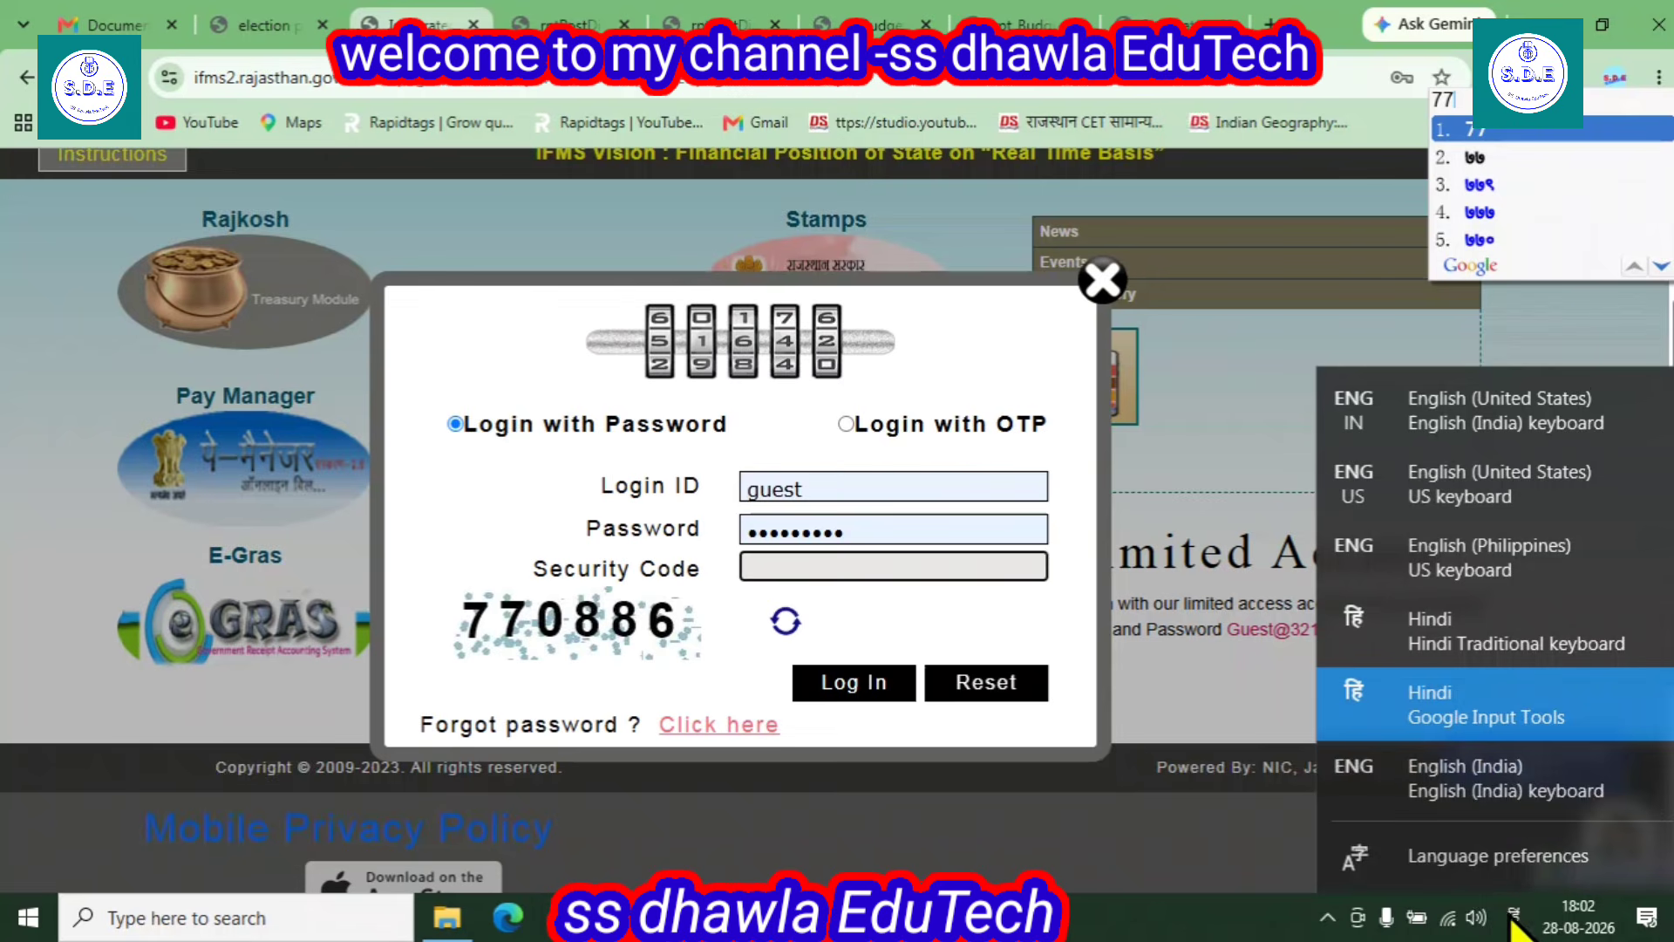
{"action": "left_click", "coordinate": [1472, 781]}
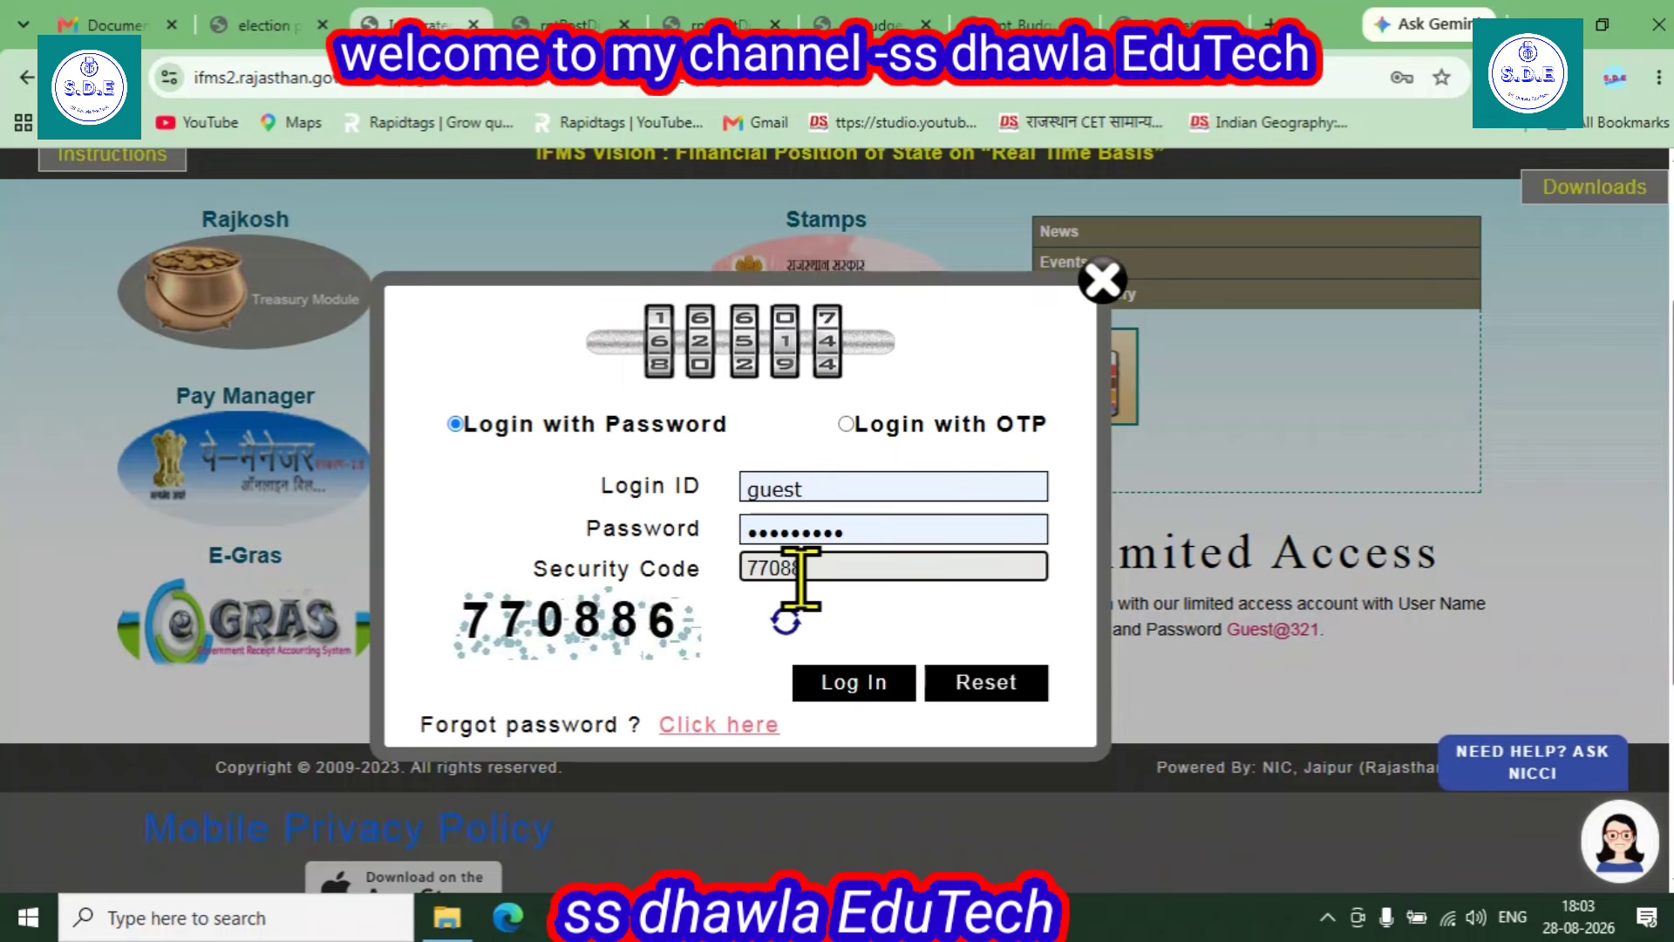
{"action": "left_click", "coordinate": [871, 684]}
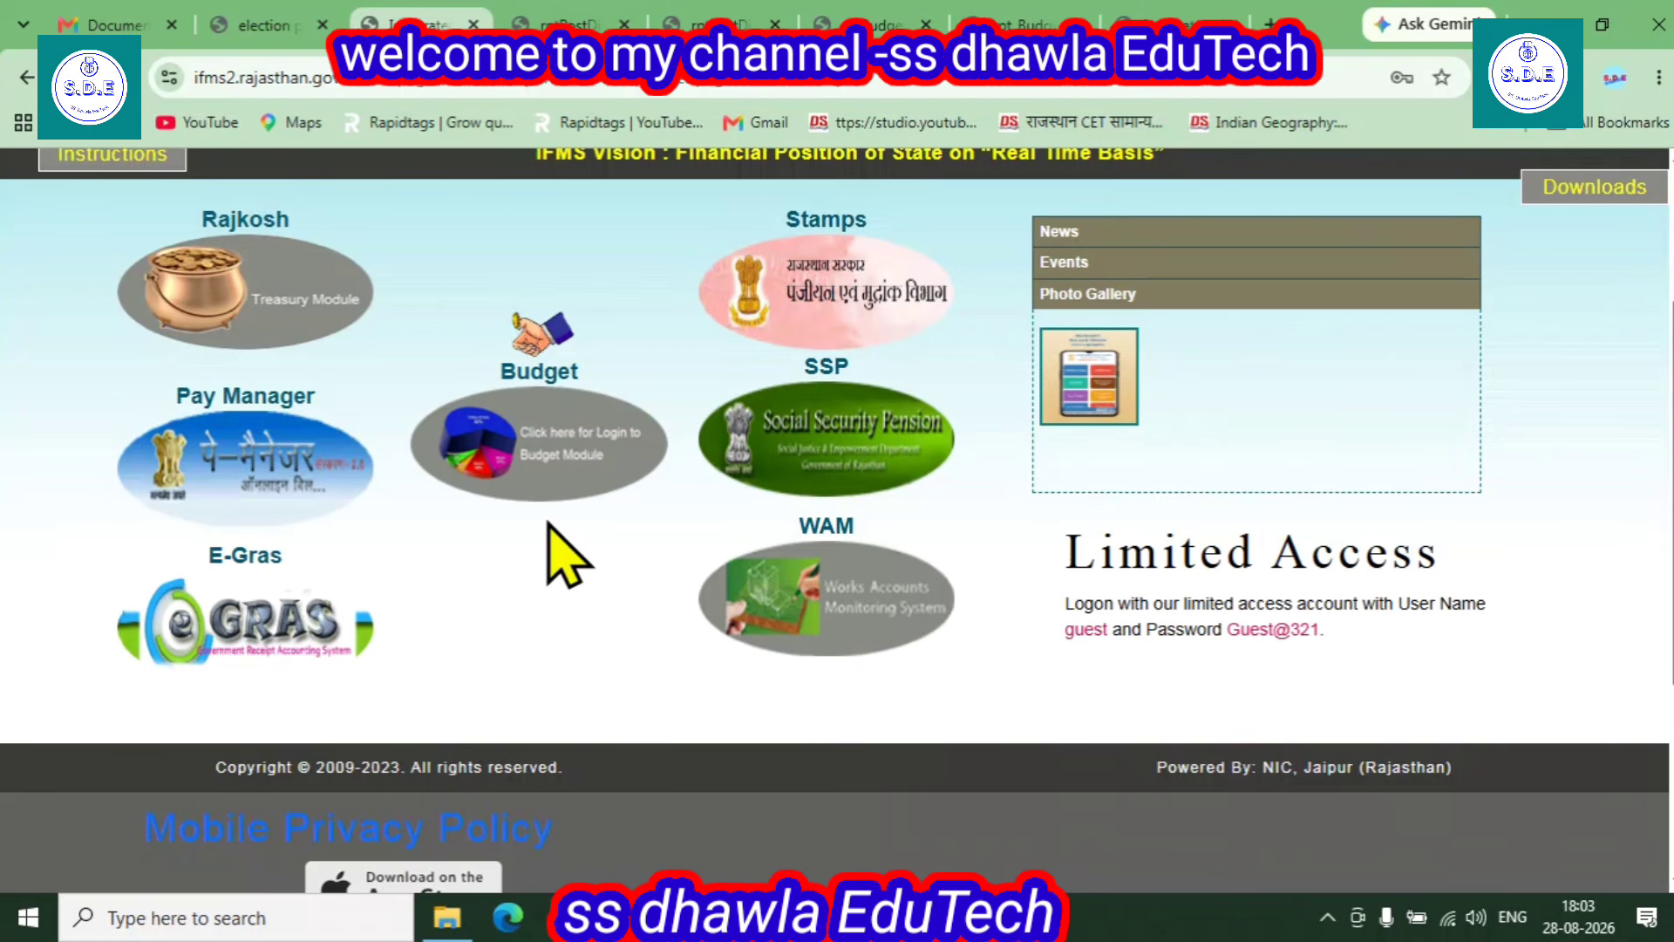
- Reopen the Budget login, replace the security code with the new one, and log in
{"action": "left_click", "coordinate": [554, 488]}
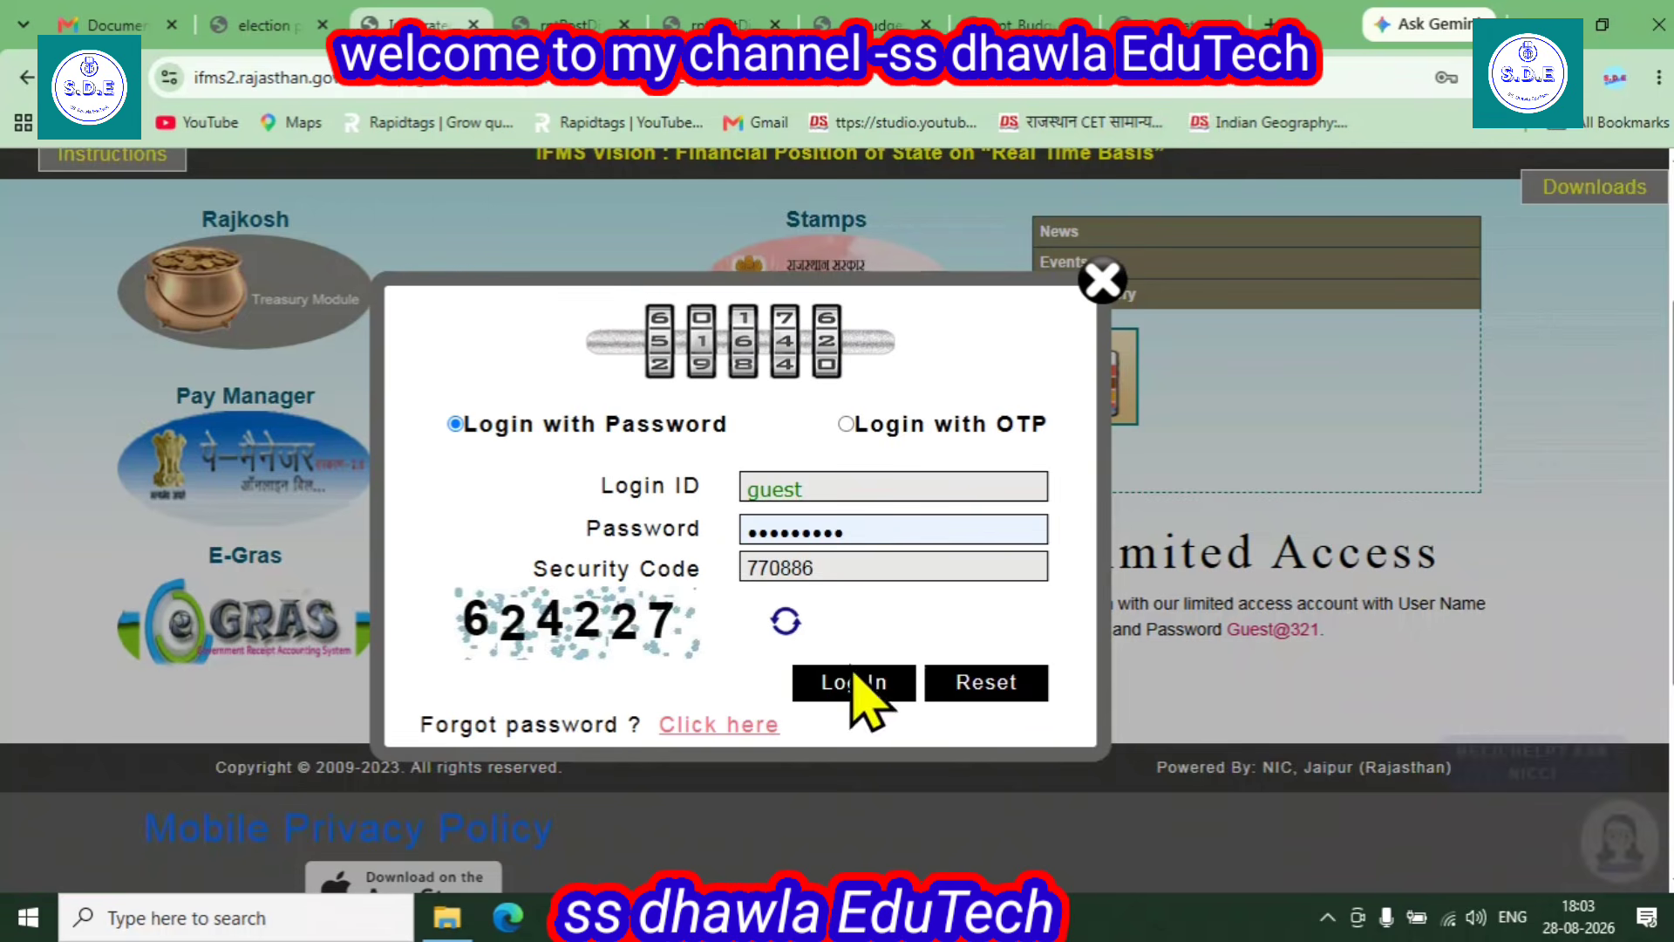
{"action": "double_click", "coordinate": [819, 567]}
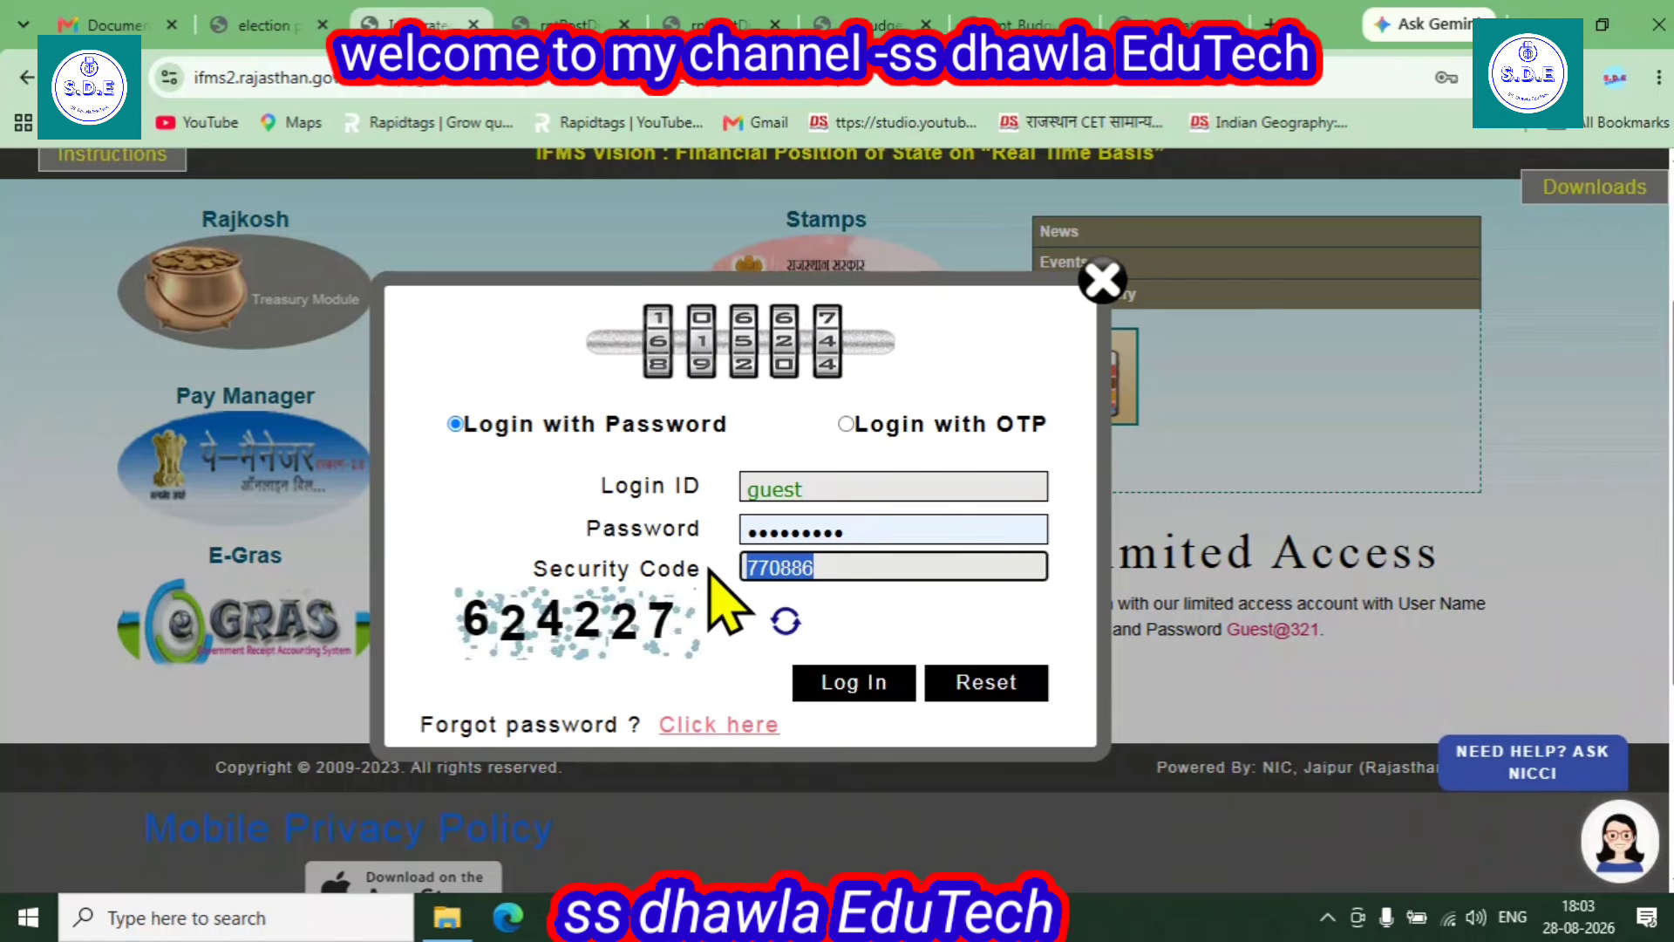
{"action": "type", "text": "624"}
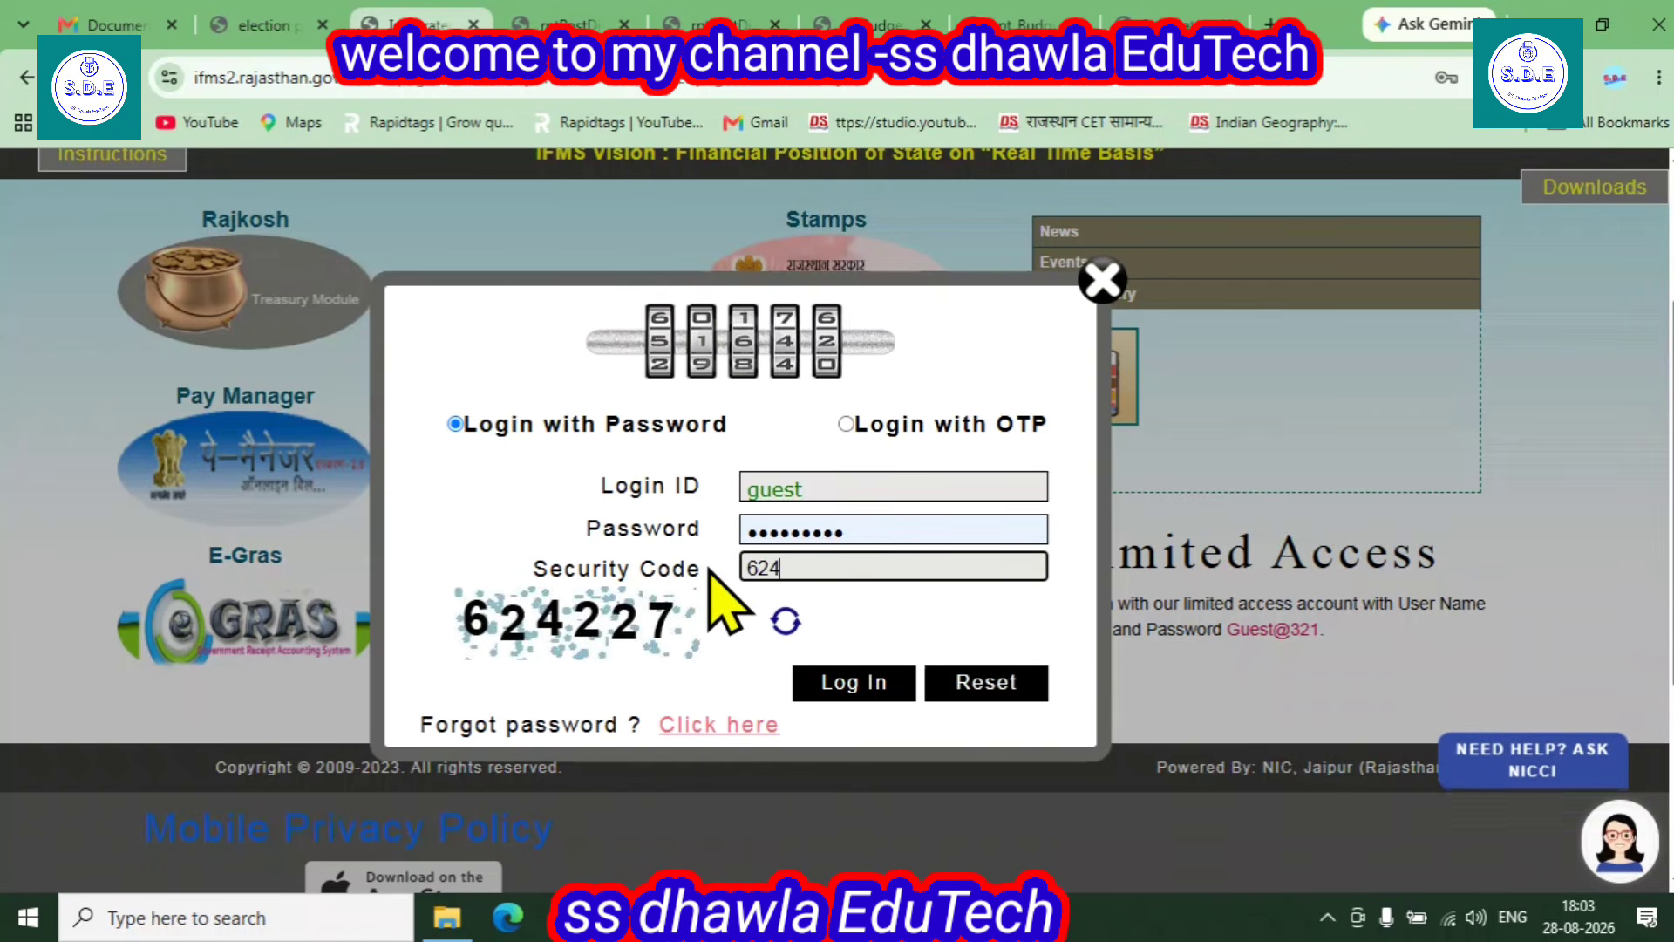
{"action": "type", "text": "227"}
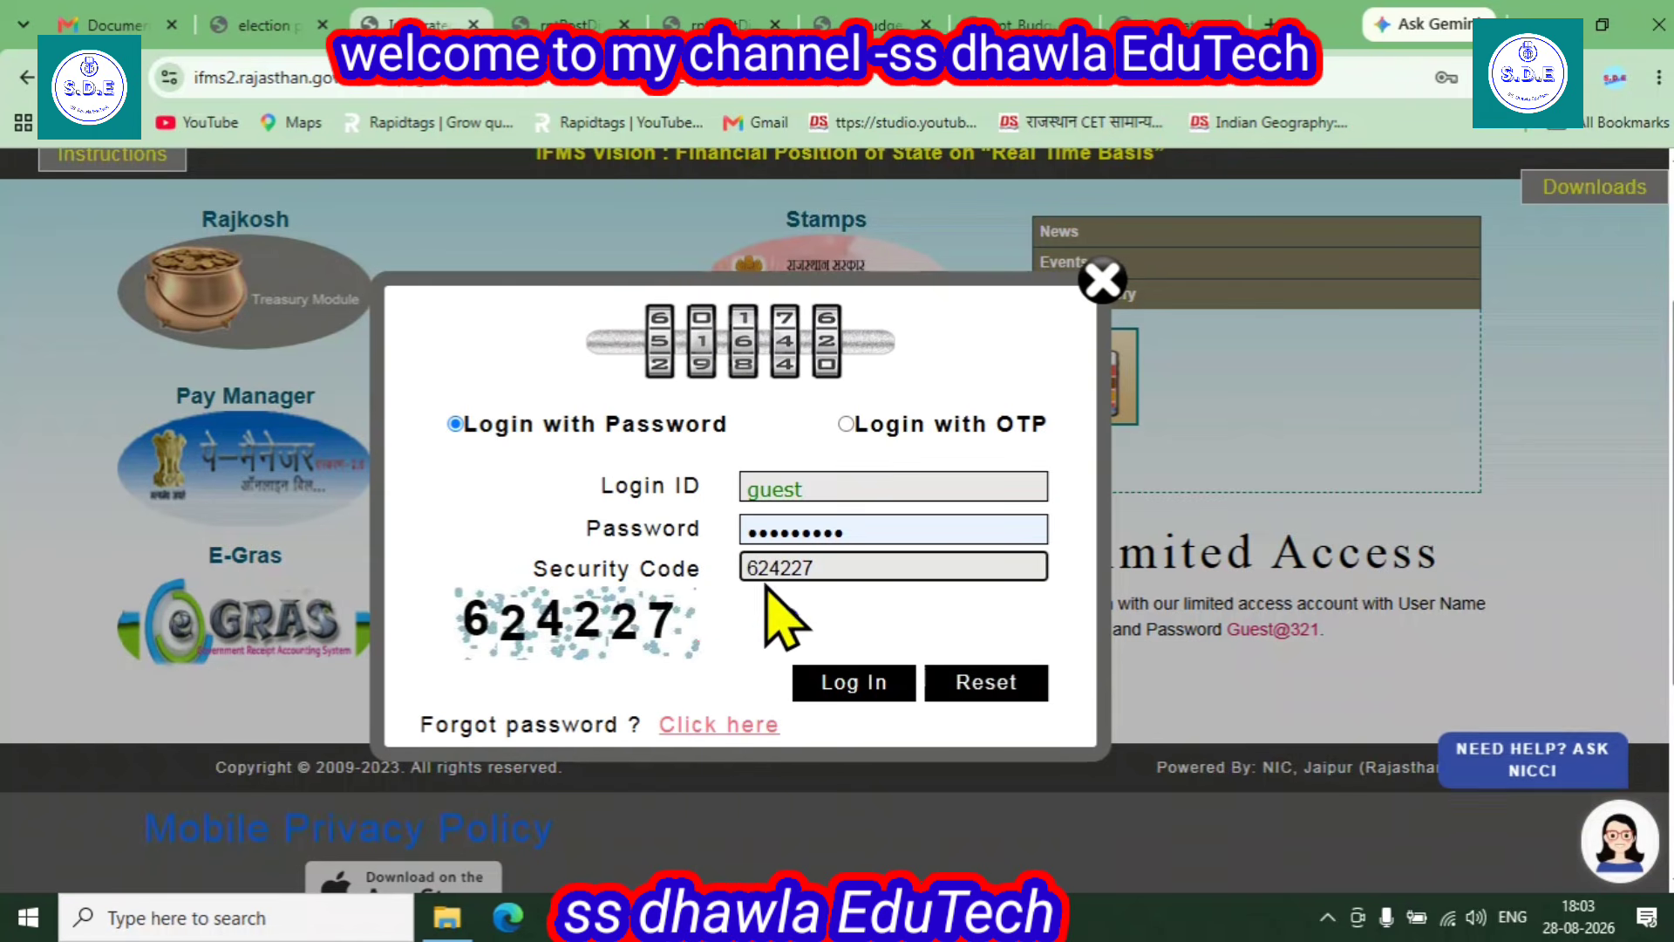
{"action": "left_click", "coordinate": [852, 683]}
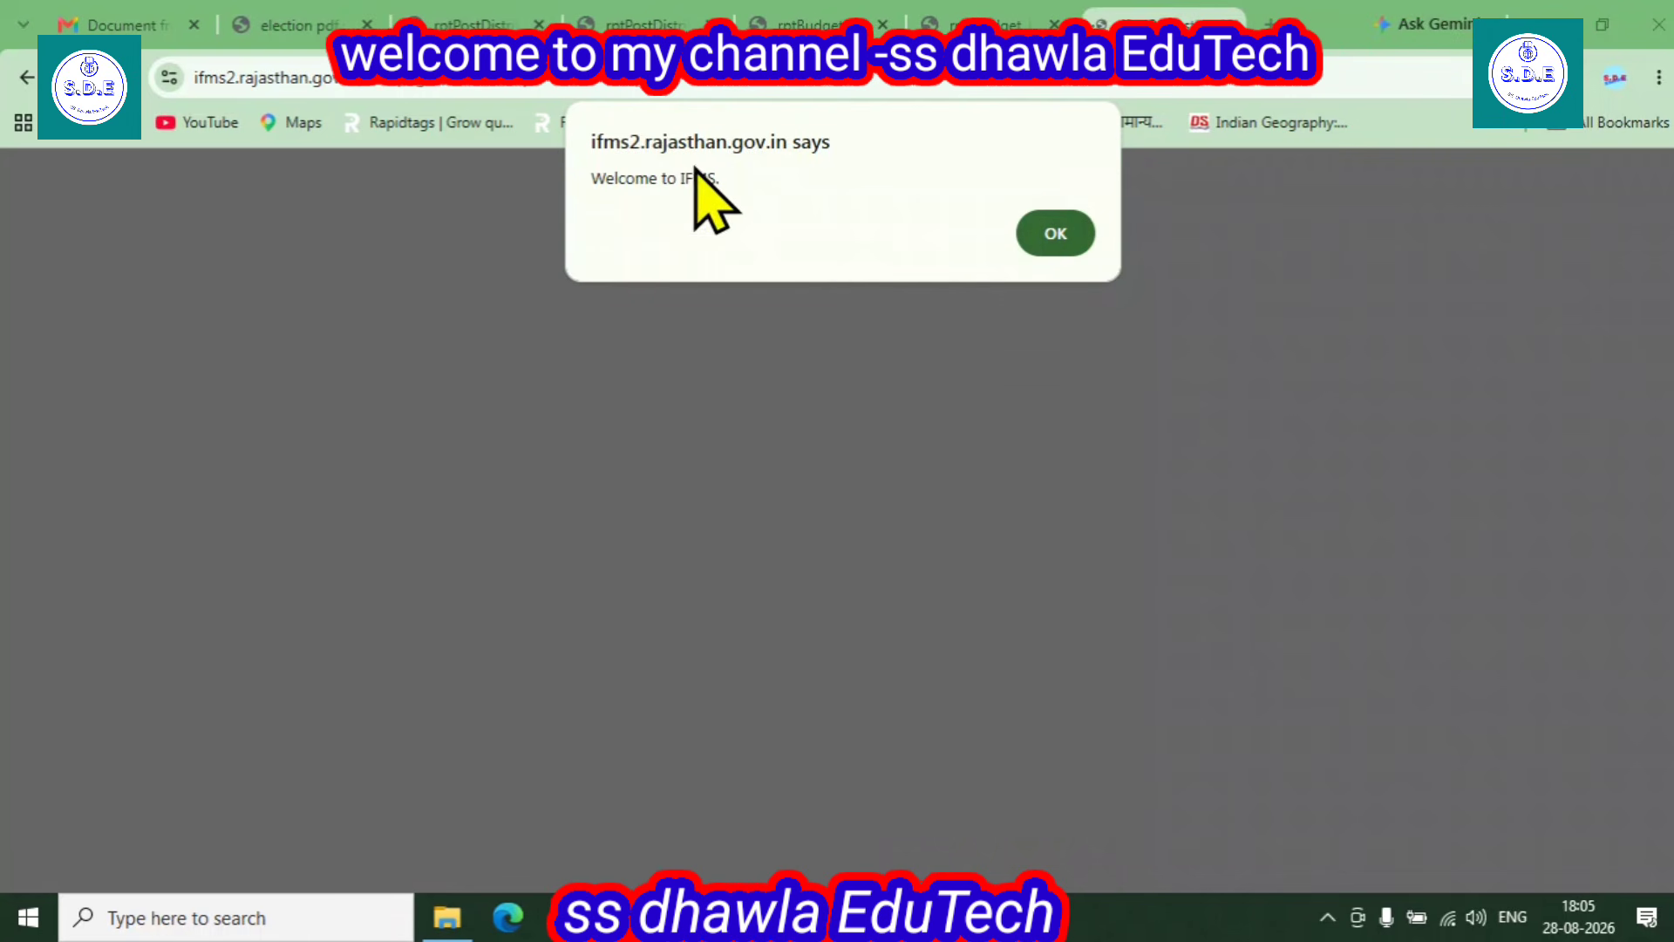
- Dismiss the welcome message and open Finance > Centralized Distribution/Withdraw > Report > Post Detail Office Wise
{"action": "left_click", "coordinate": [1062, 242]}
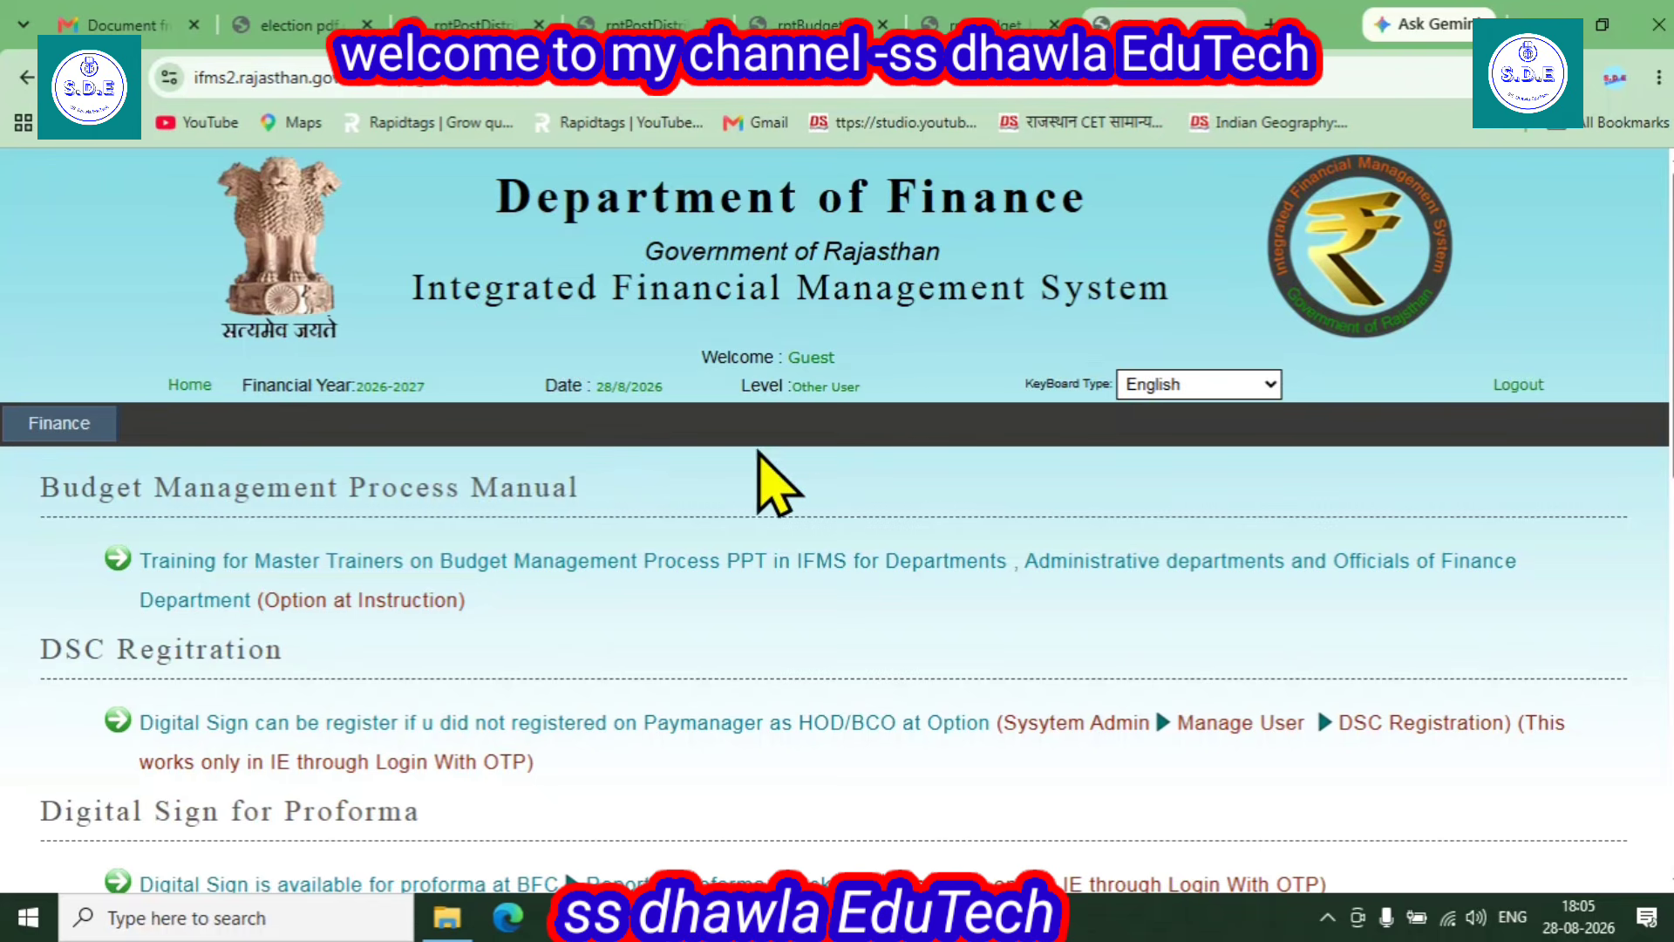
{"action": "mouse_move", "coordinate": [59, 423]}
{"action": "mouse_move", "coordinate": [96, 602]}
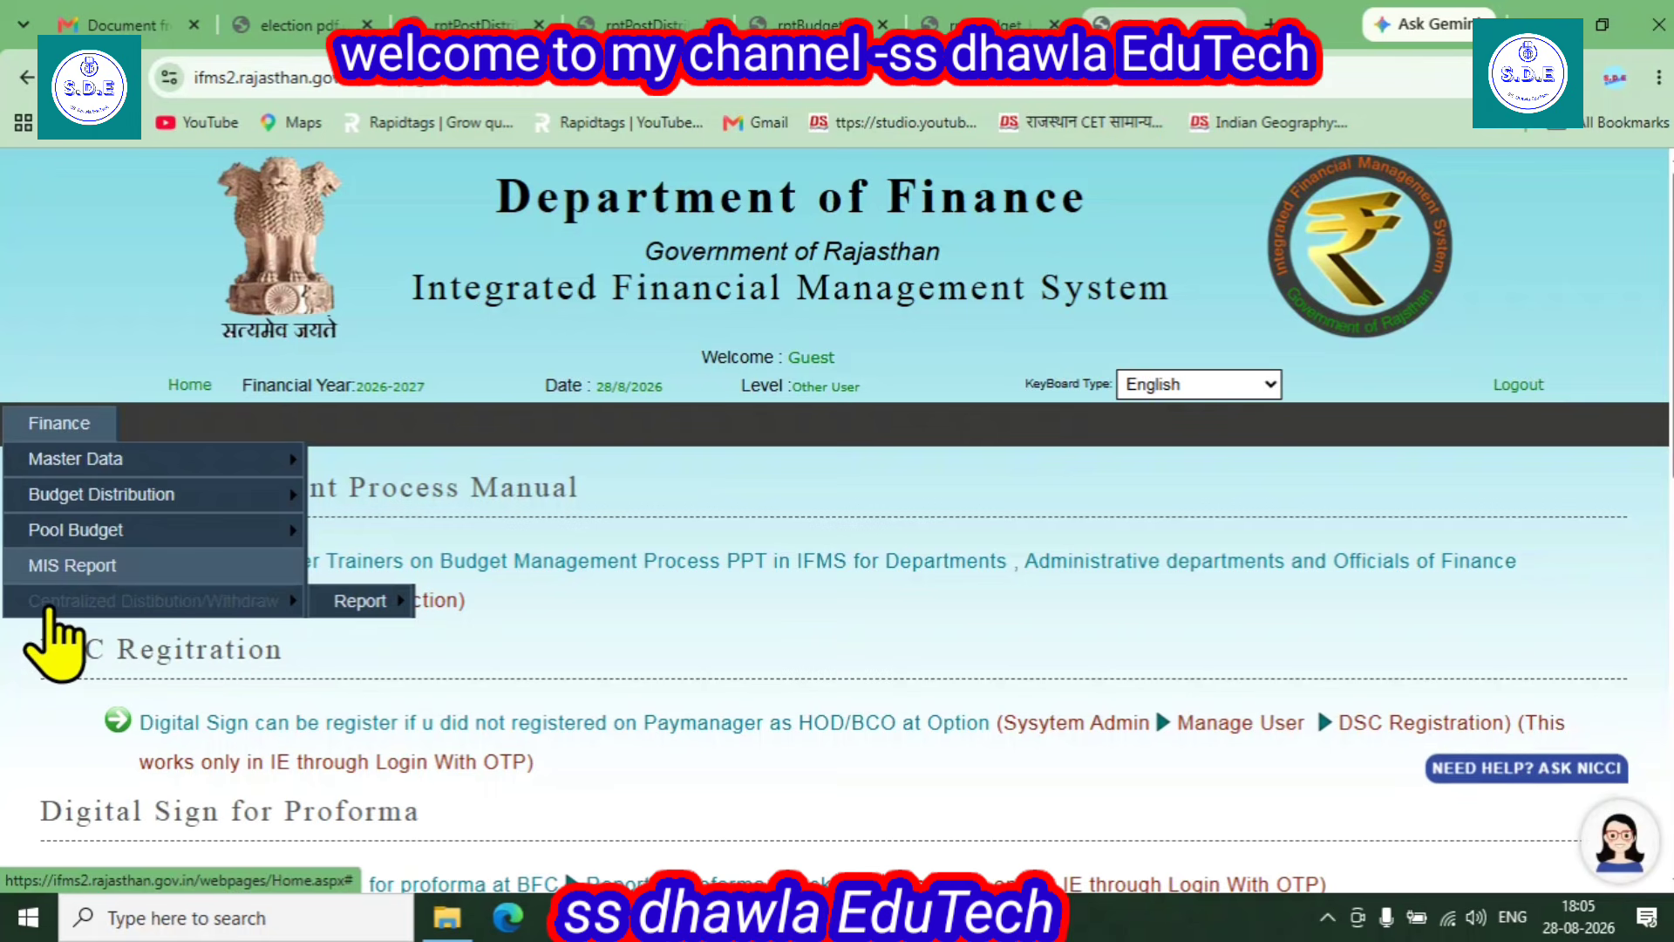
{"action": "mouse_move", "coordinate": [366, 602]}
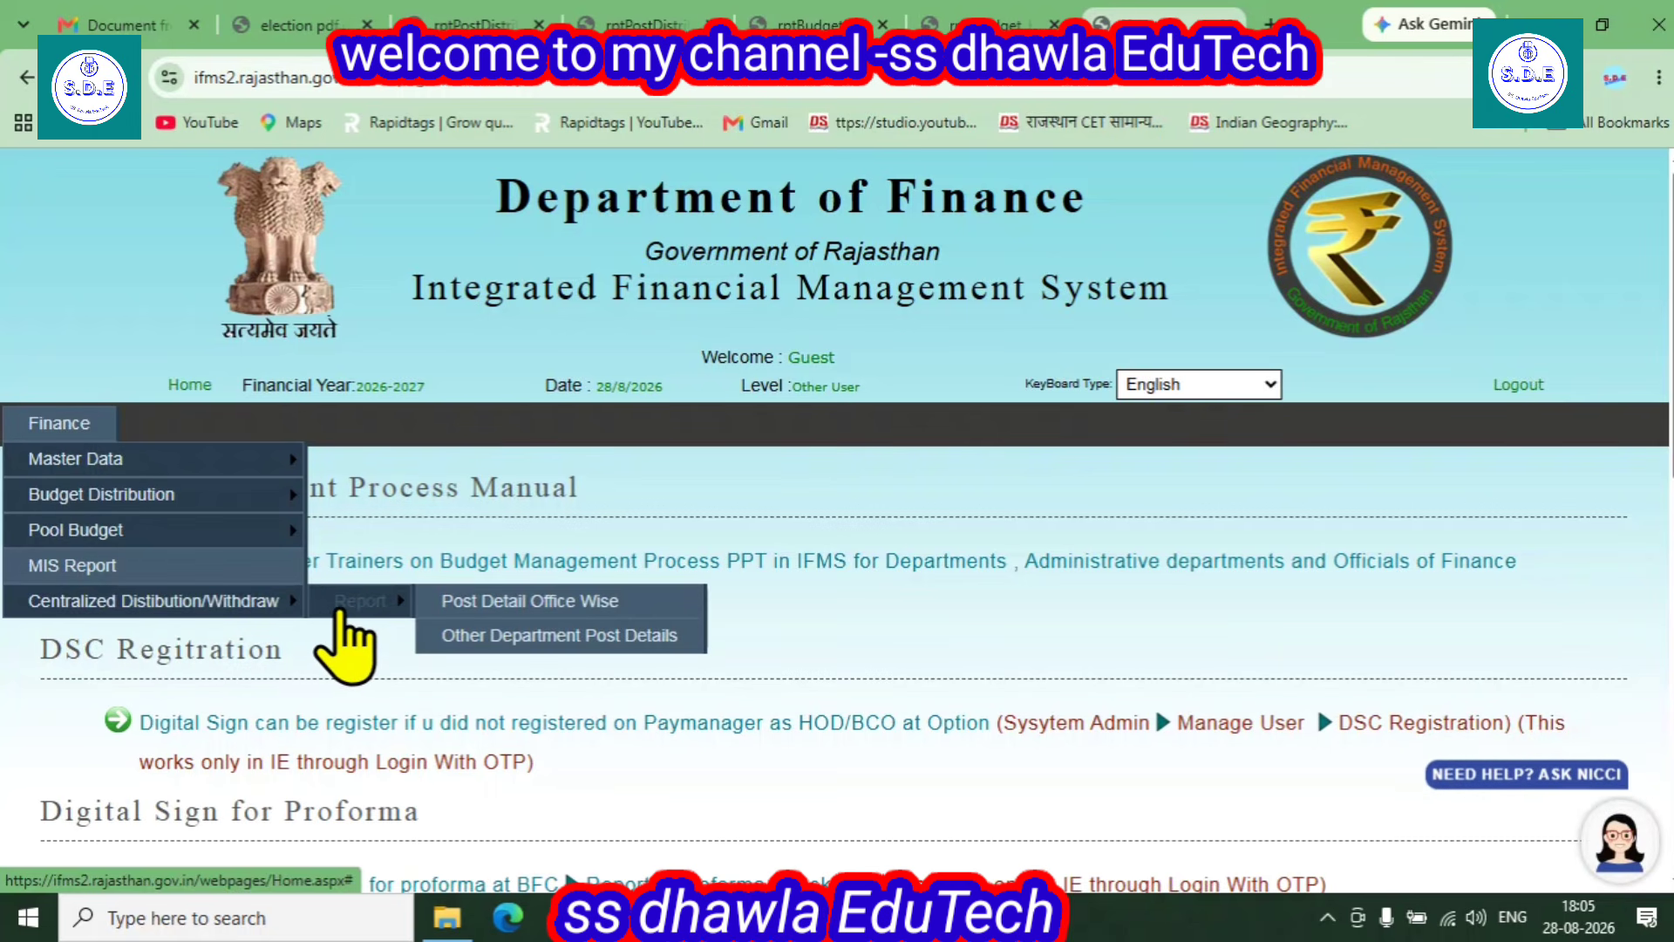
{"action": "left_click", "coordinate": [515, 610]}
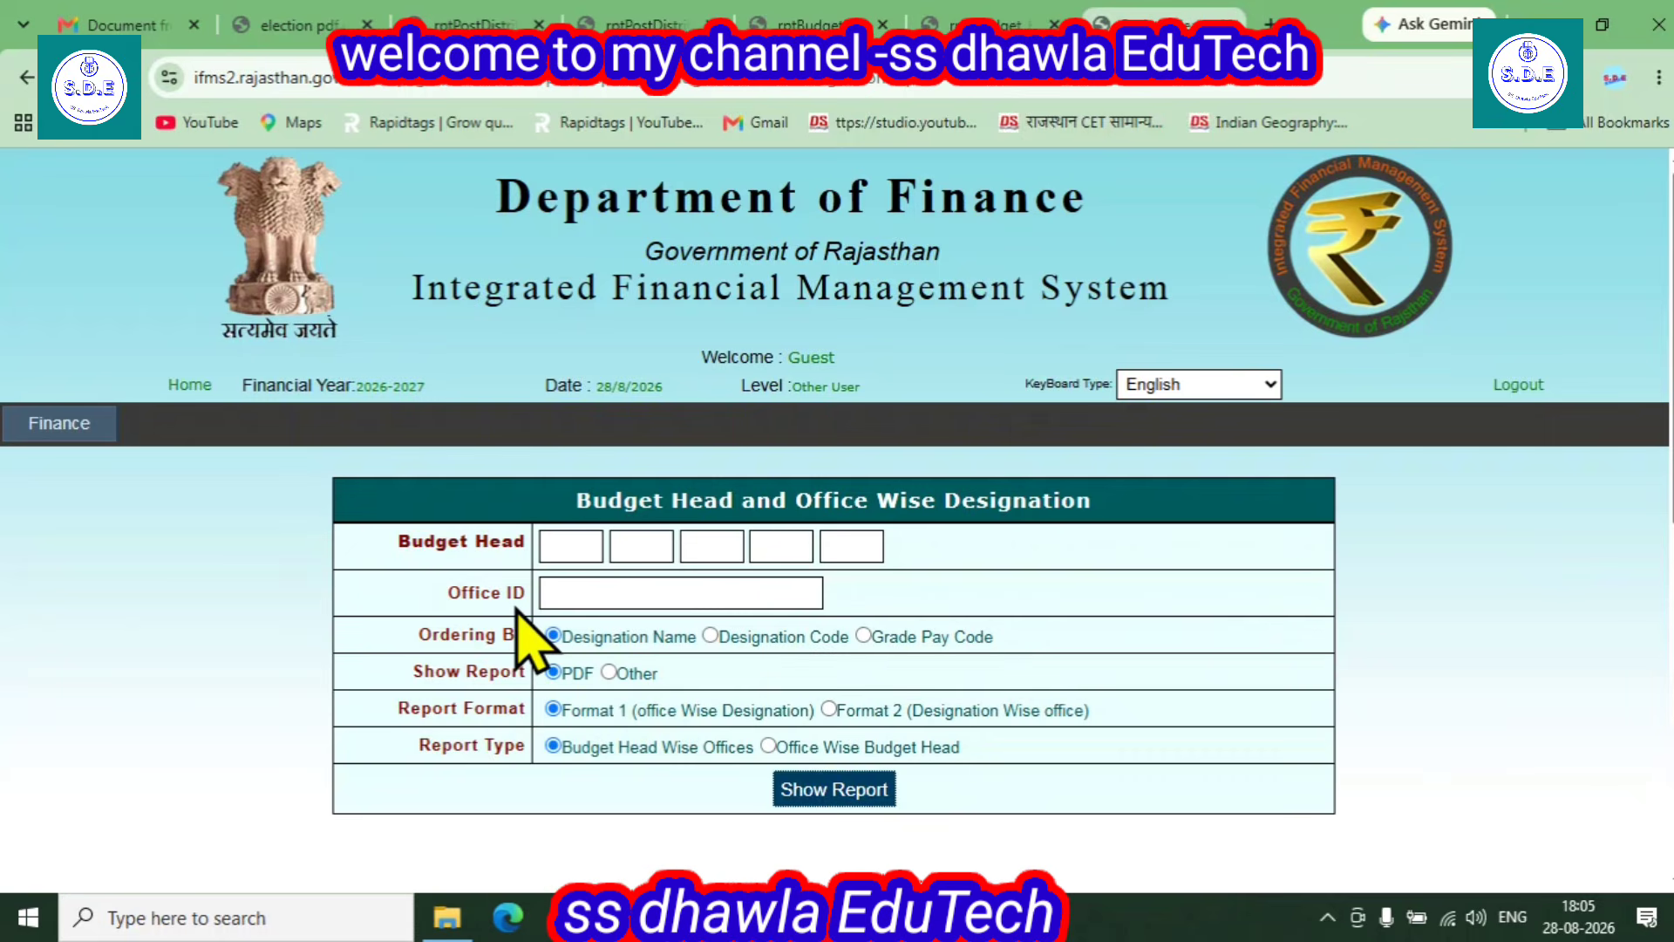
- Enter the office ID, generate the report, save the PDF to Downloads, and open it
{"action": "left_click", "coordinate": [563, 597]}
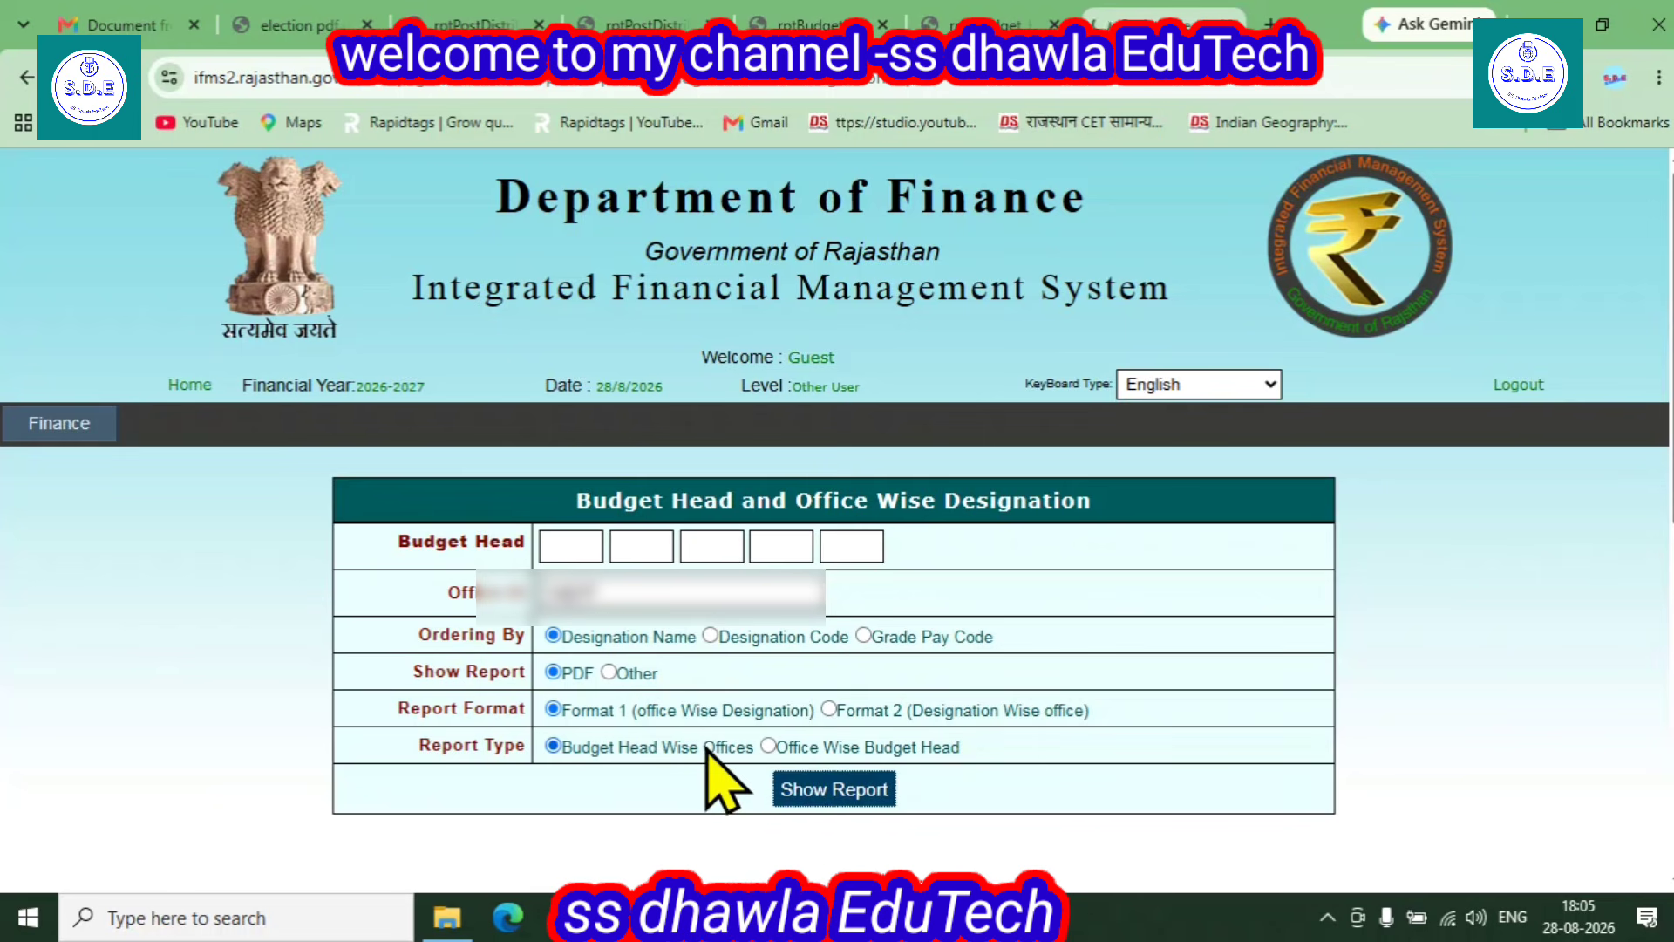
{"action": "scroll", "coordinate": [812, 424], "scroll_direction": "down", "scroll_amount": 1}
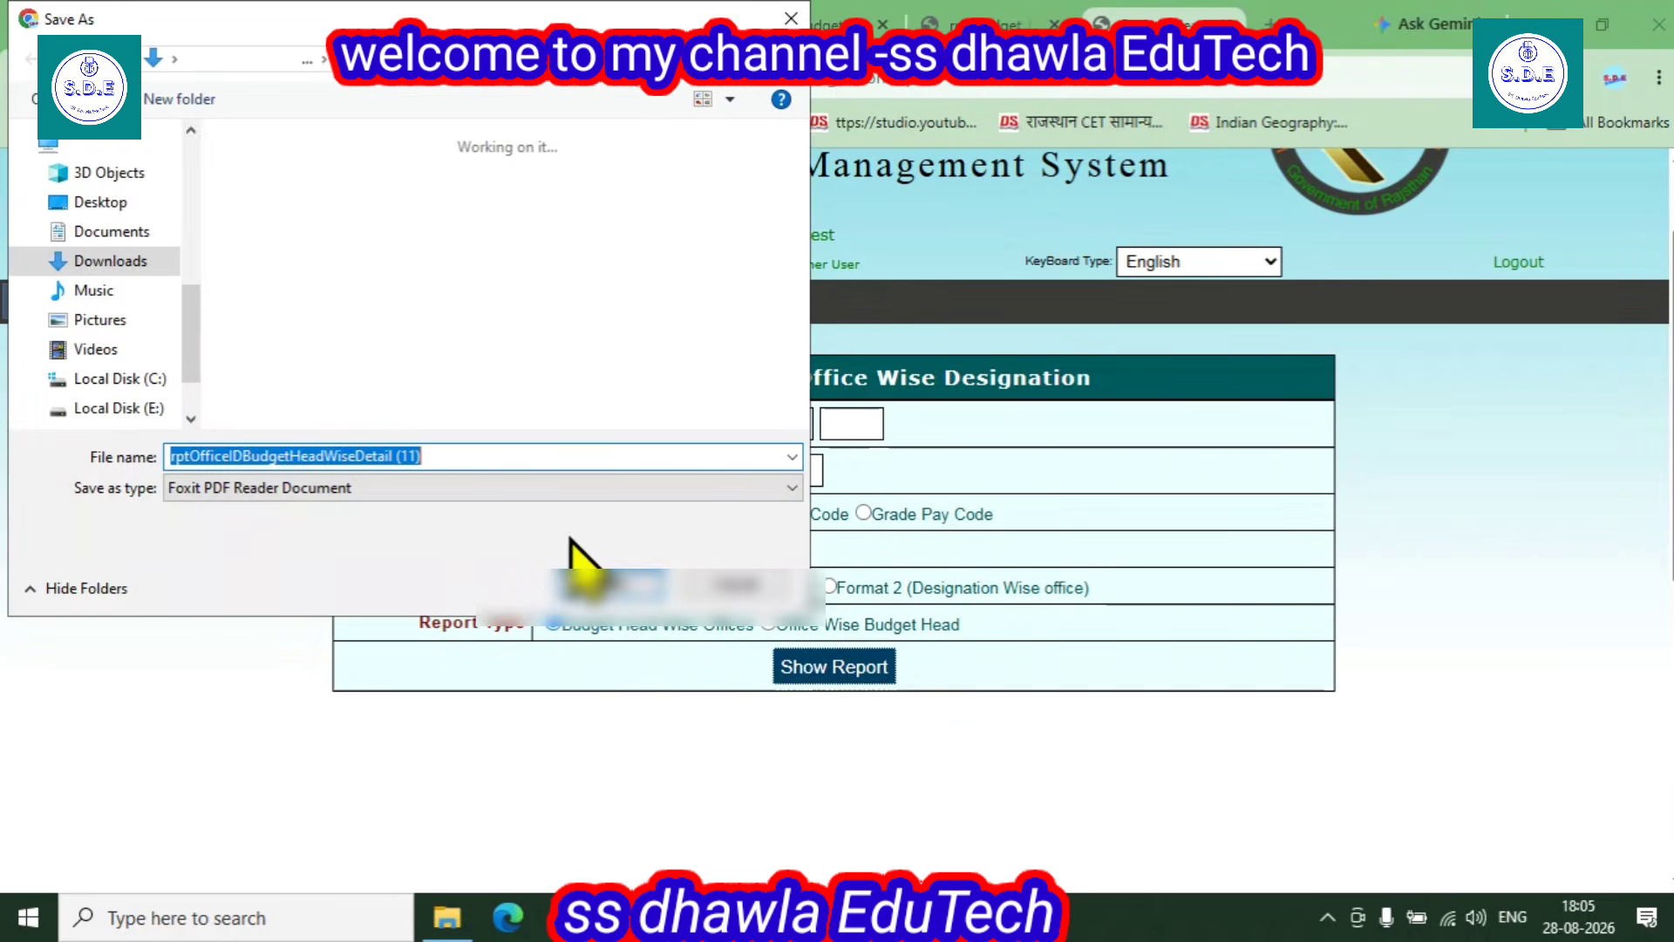
{"action": "left_click", "coordinate": [602, 586]}
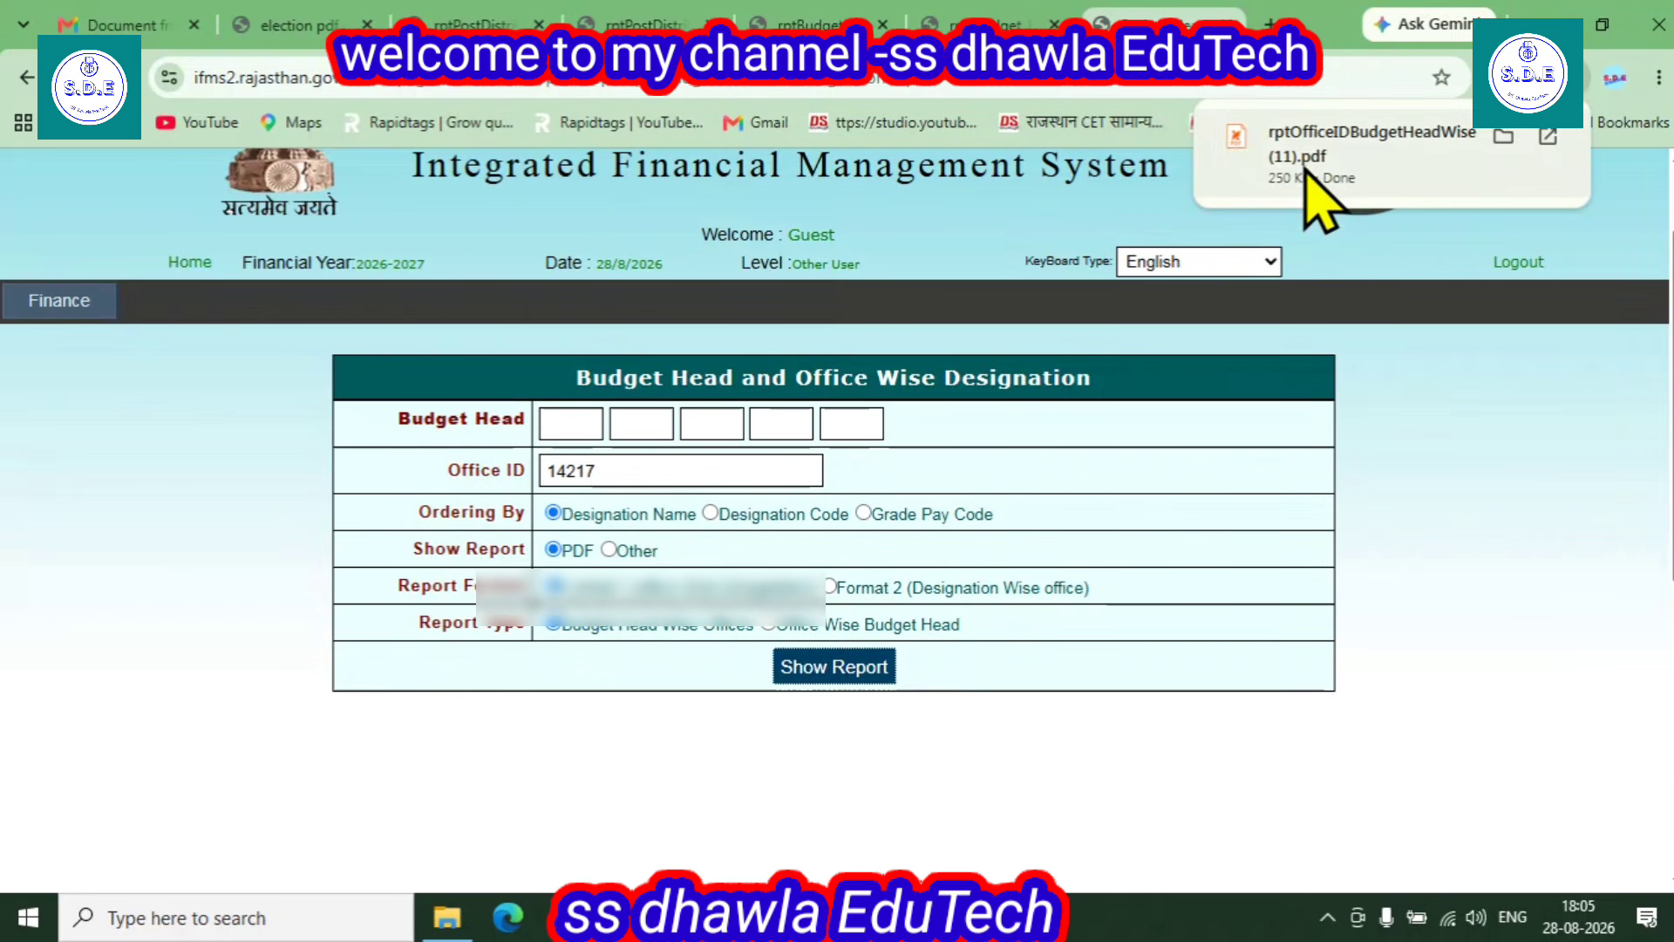
{"action": "left_click", "coordinate": [1307, 171]}
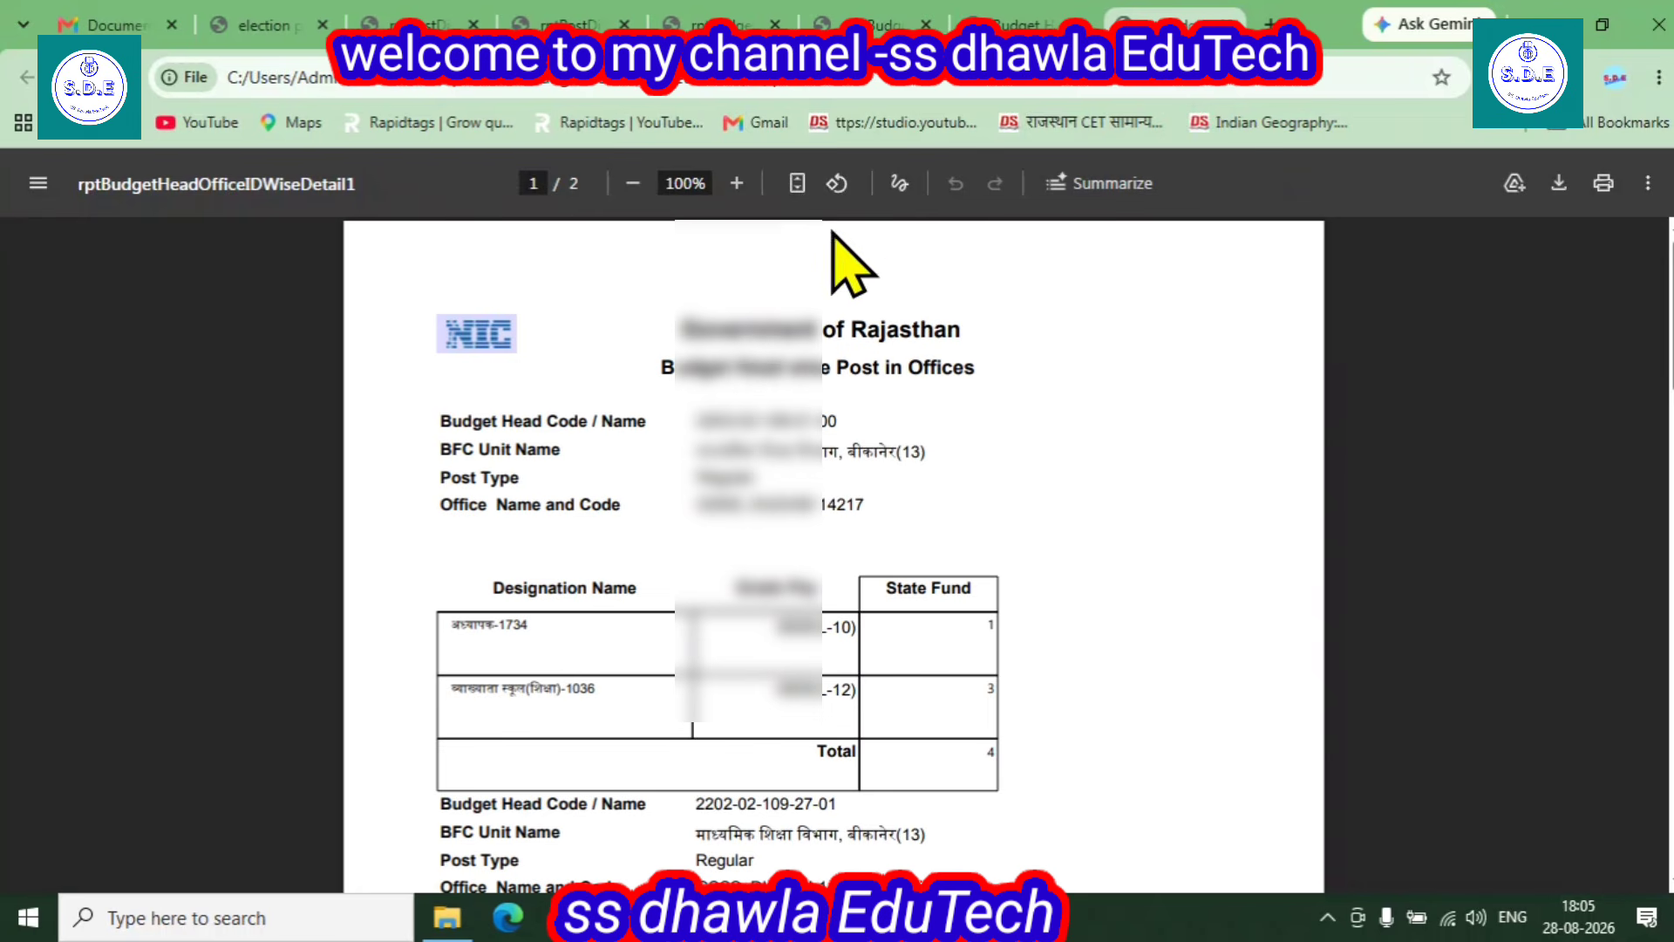
- Zoom the report PDF to 110%, review its budget head tables, then return to the IFMS Budget tab
{"action": "left_click", "coordinate": [737, 183]}
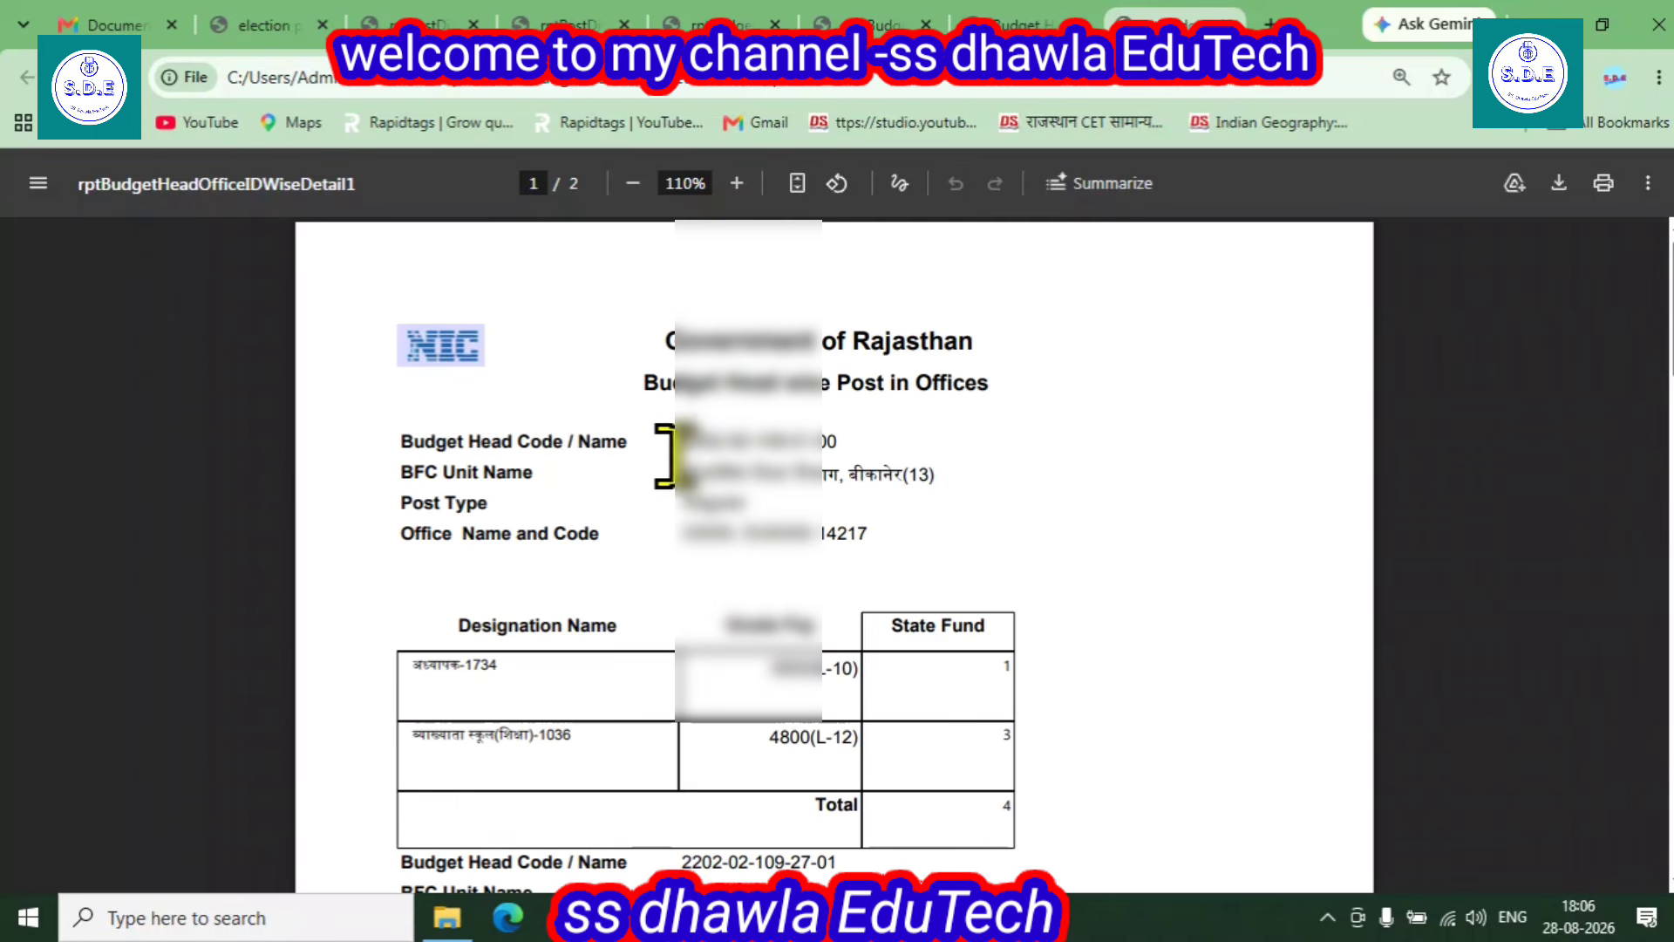
{"action": "left_click_drag", "start_coordinate": [679, 441], "coordinate": [839, 441]}
{"action": "scroll", "coordinate": [1035, 743], "scroll_direction": "down", "scroll_amount": 1}
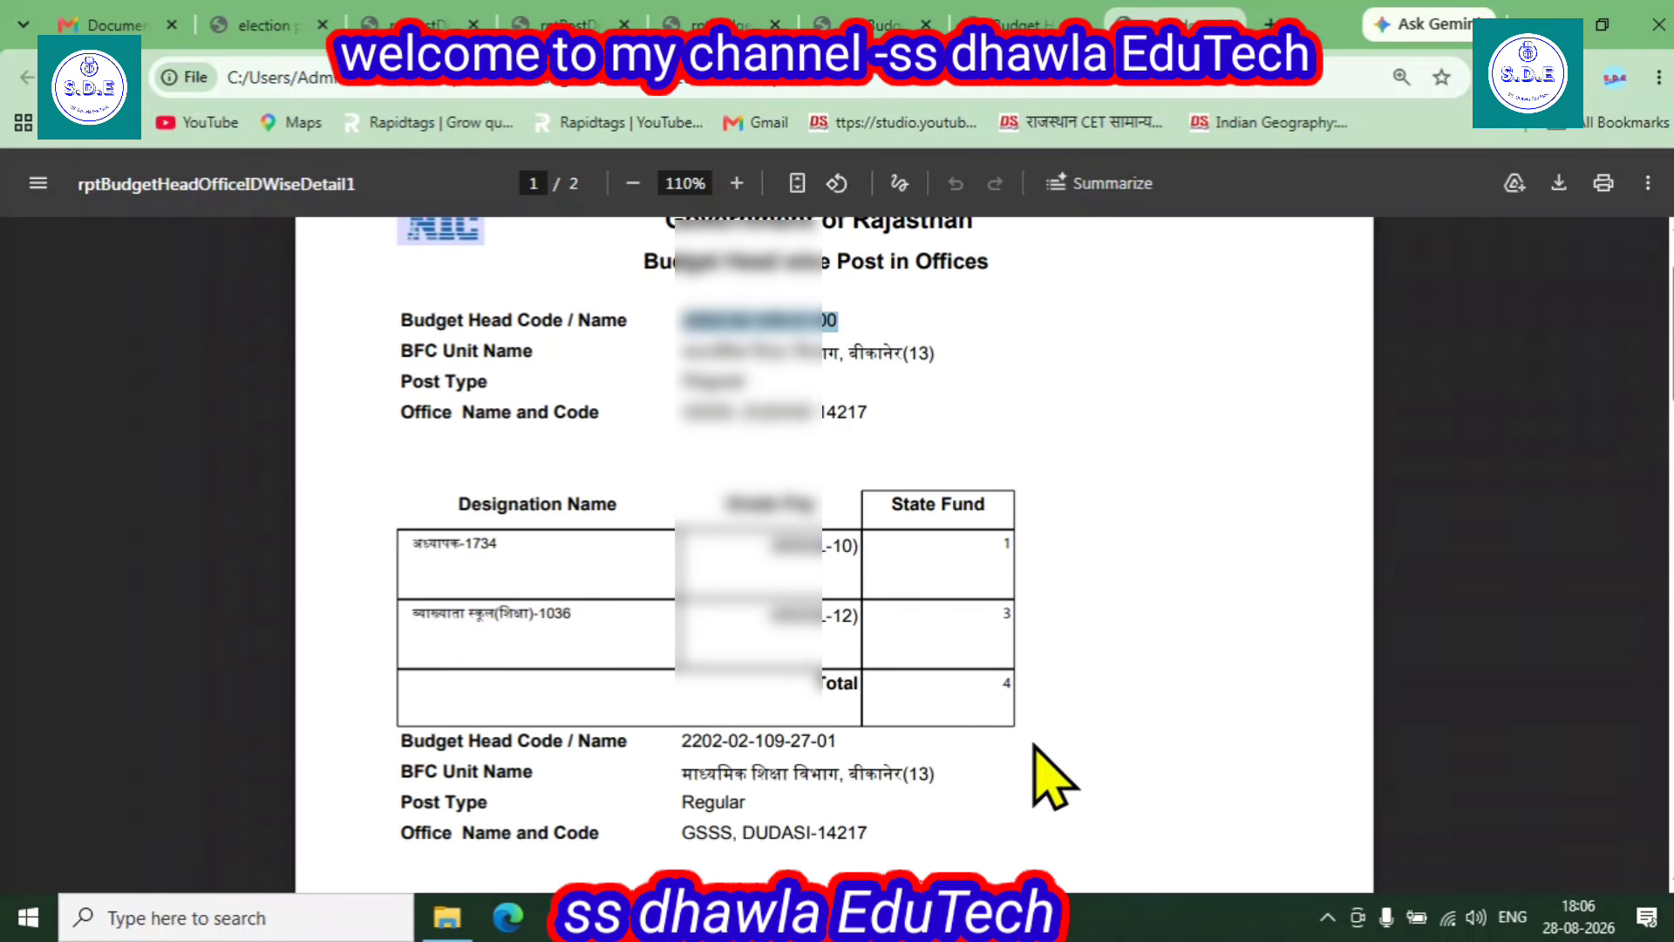
{"action": "scroll", "coordinate": [610, 645], "scroll_direction": "down", "scroll_amount": 4}
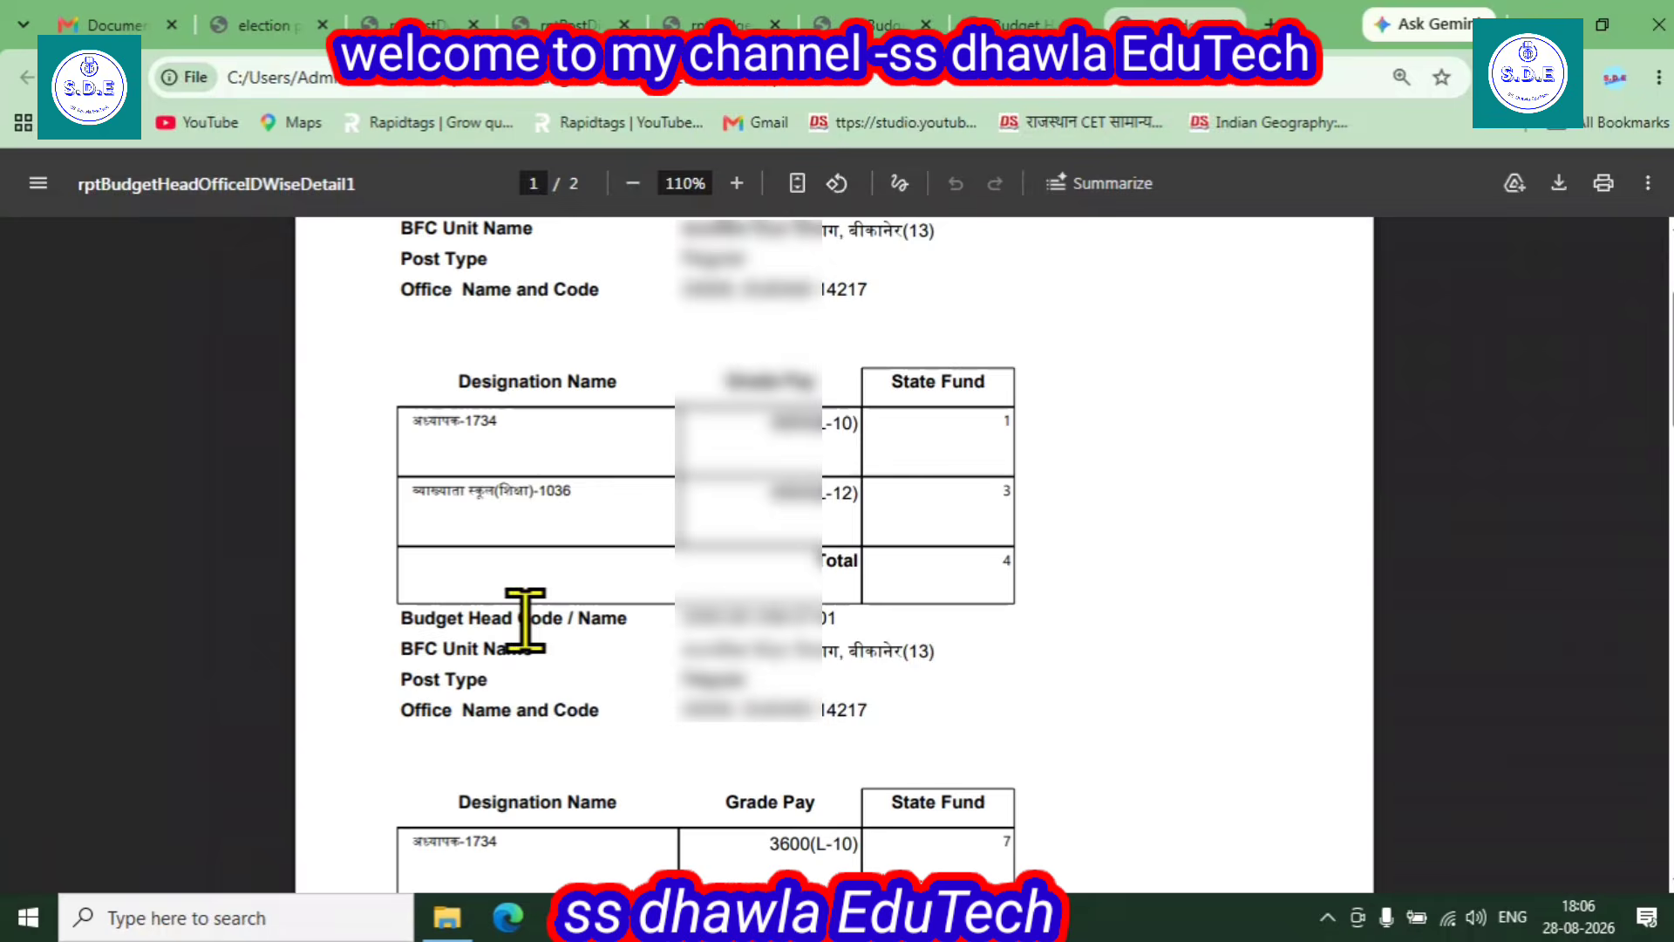
{"action": "scroll", "coordinate": [606, 649], "scroll_direction": "down", "scroll_amount": 1}
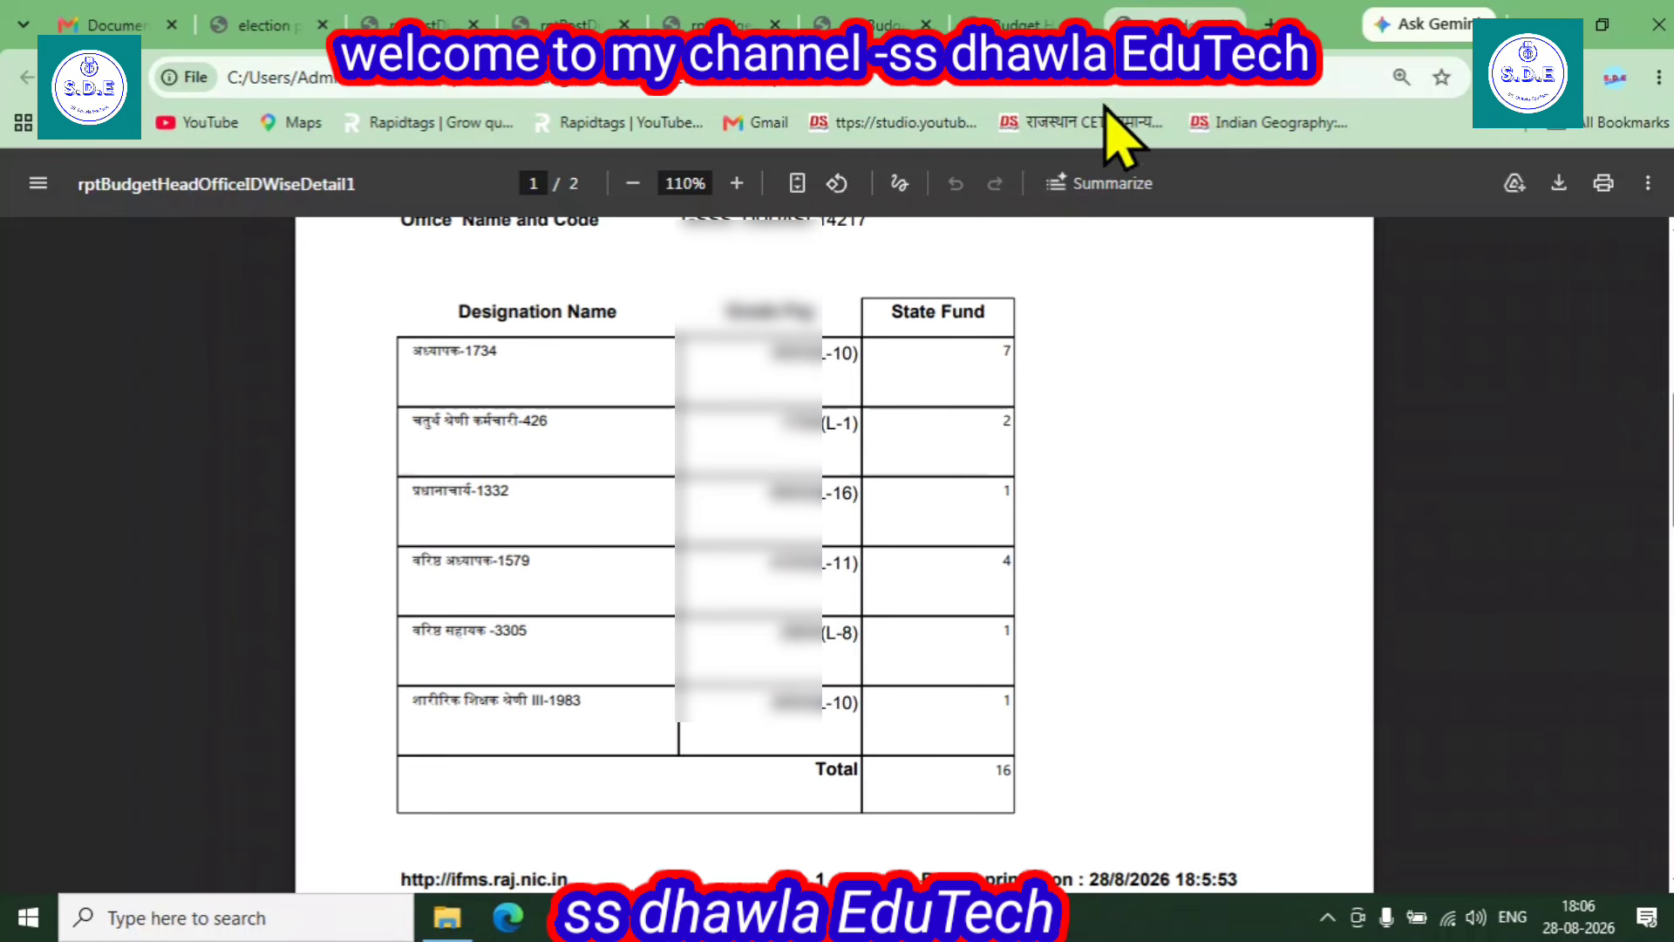
{"action": "left_click", "coordinate": [1045, 12]}
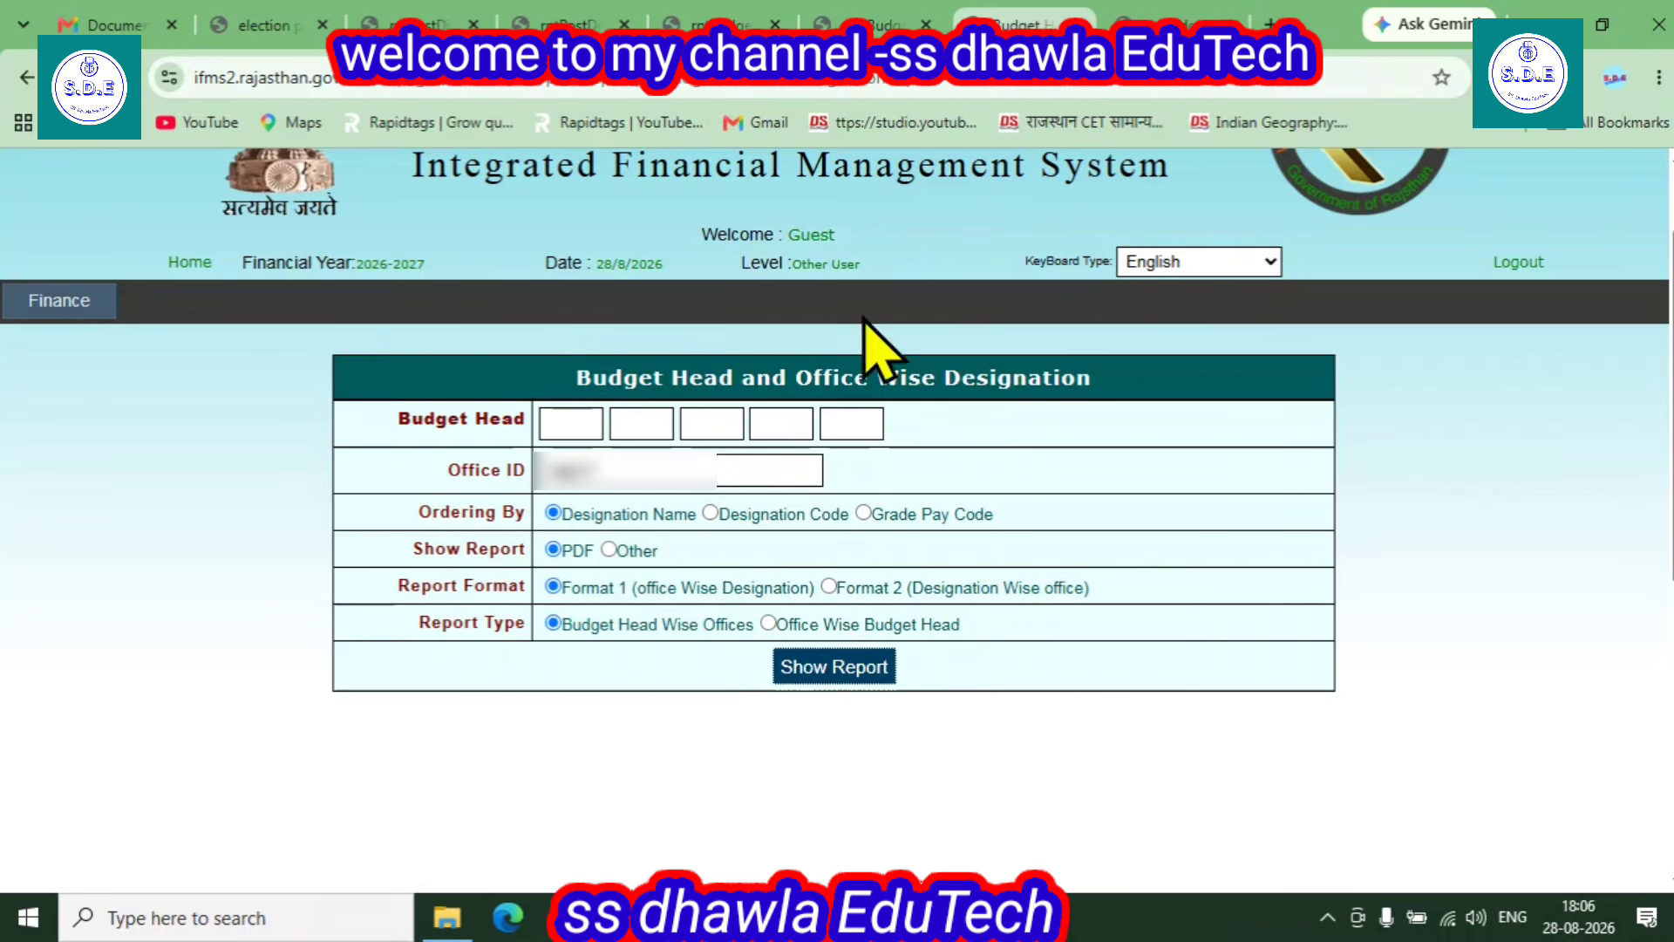
- Open Other Department Post Details under Finance > Centralized Distribution/Withdraw > Report > Post Detail
{"action": "mouse_move", "coordinate": [92, 309]}
{"action": "mouse_move", "coordinate": [123, 480]}
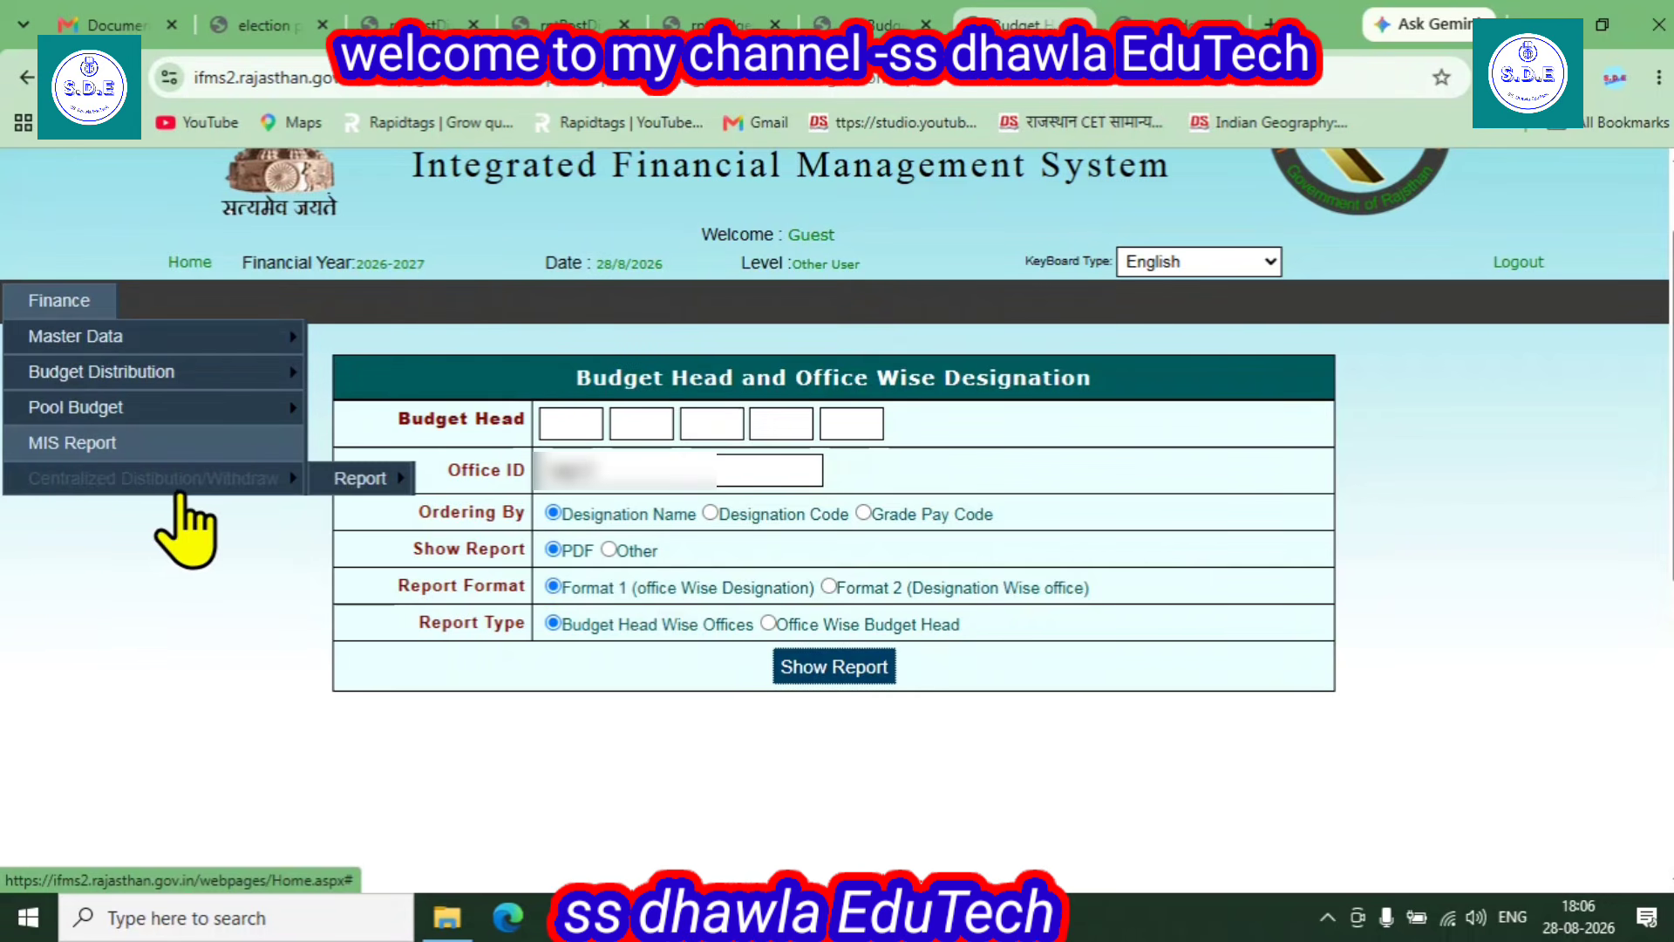
{"action": "mouse_move", "coordinate": [375, 482]}
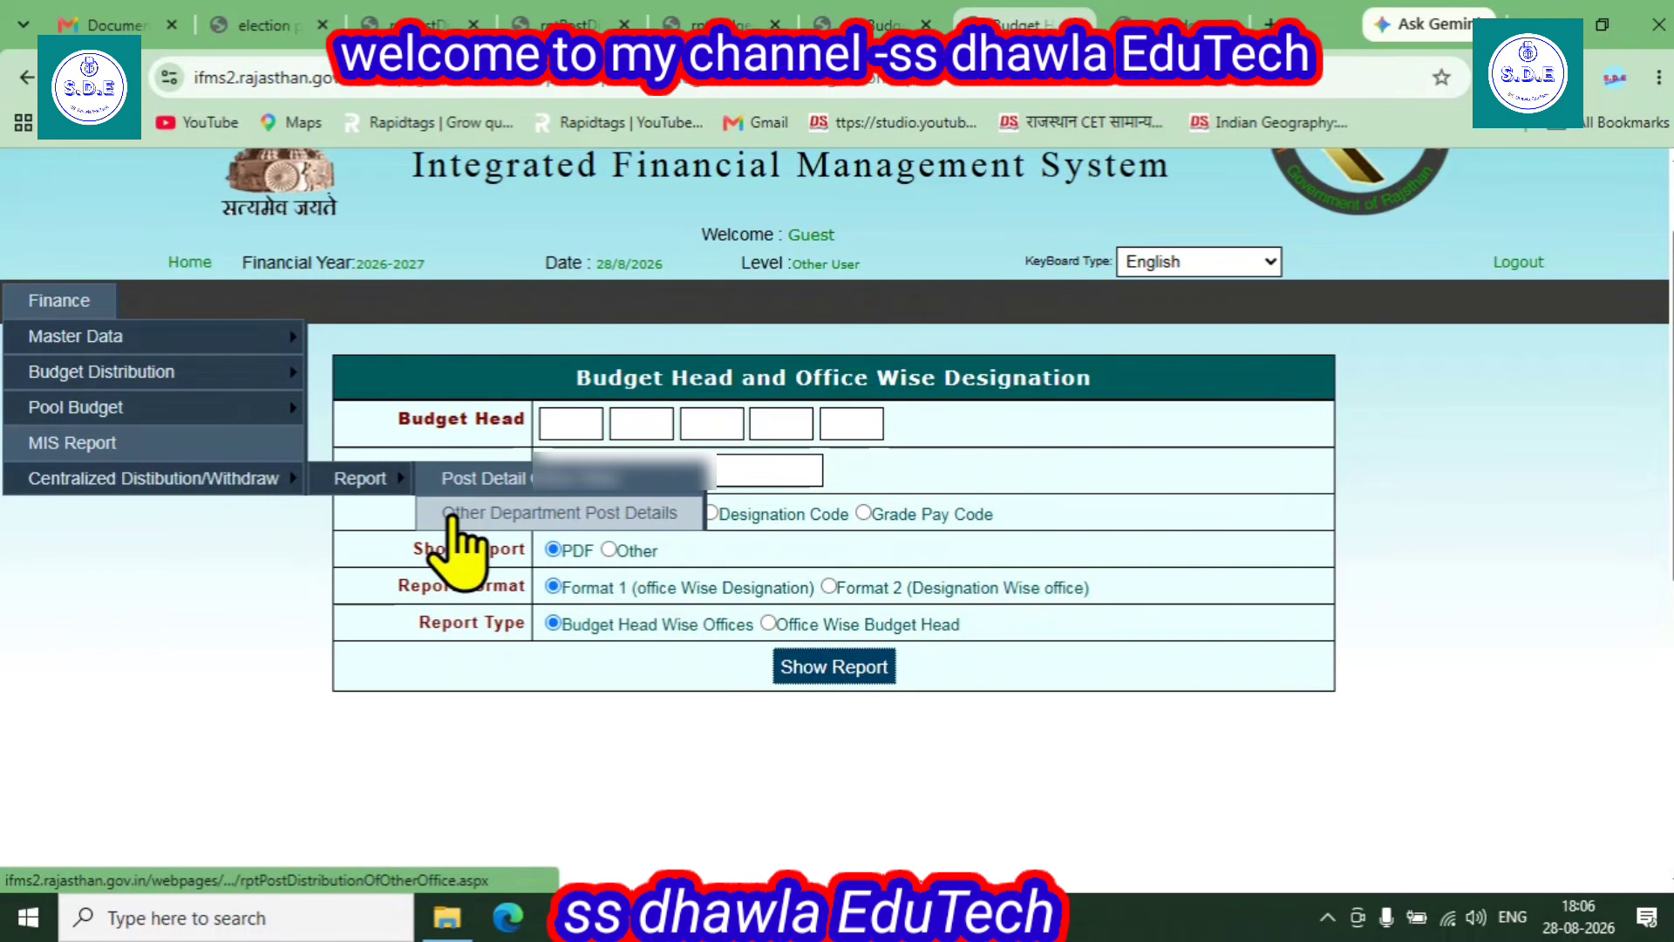
{"action": "left_click", "coordinate": [585, 516]}
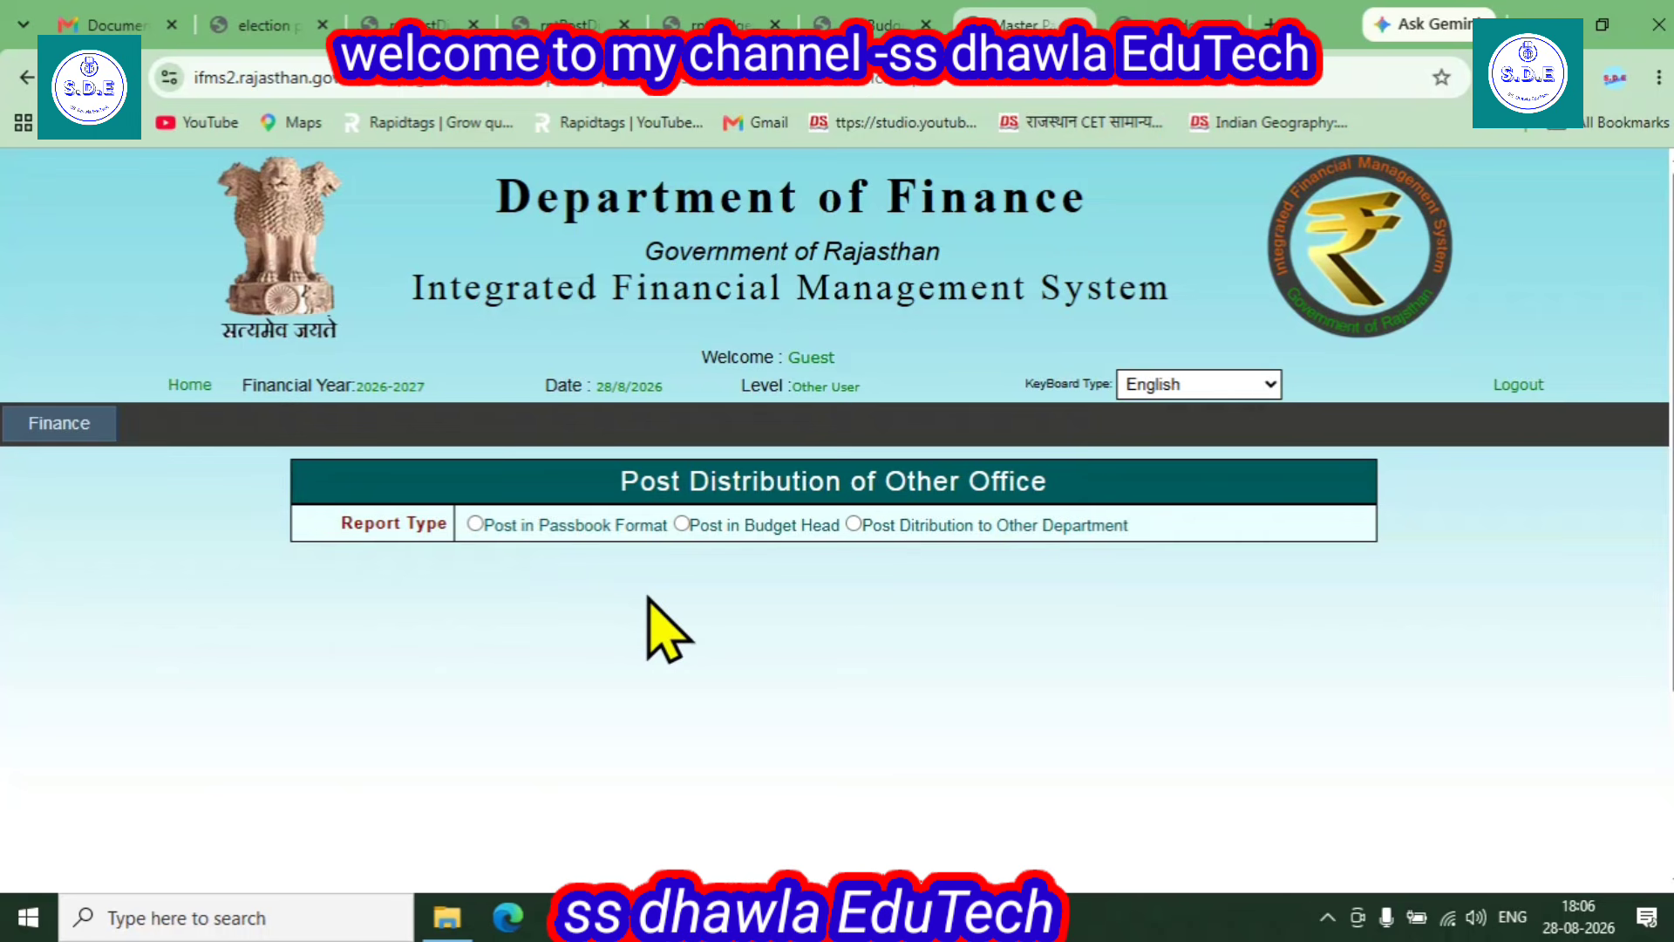
- Choose Post in Budget Head, financial year 2025-2026, and BFC unit Secondary Education Department, Bikaner (13)
{"action": "left_click", "coordinate": [681, 524]}
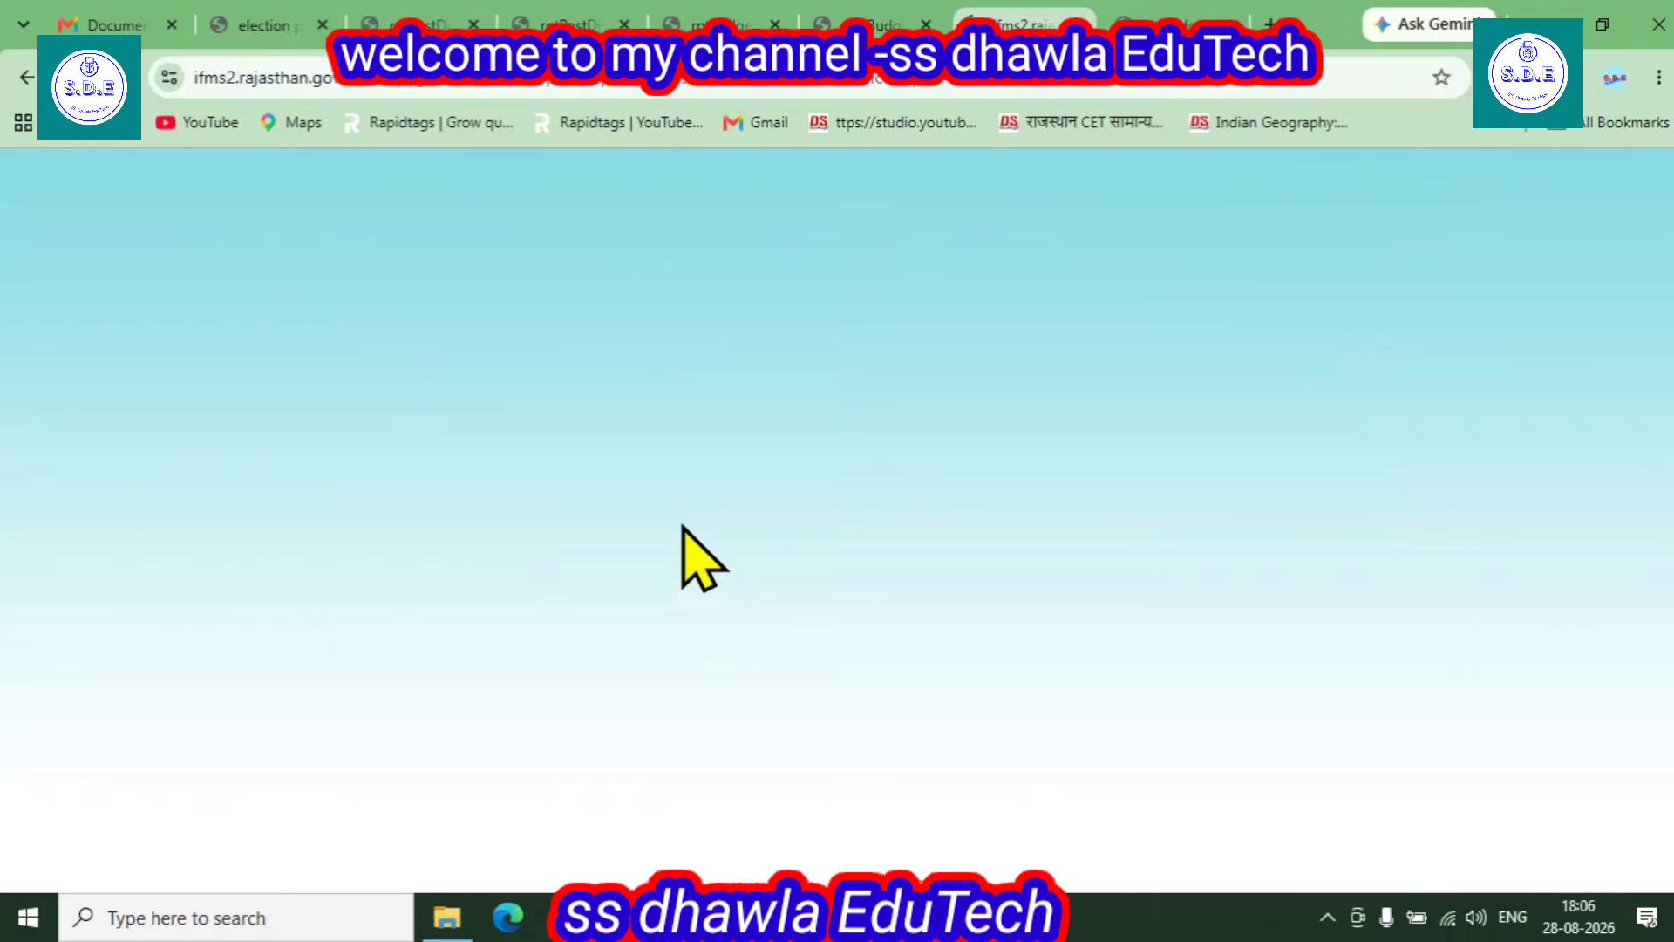
{"action": "left_click", "coordinate": [586, 563]}
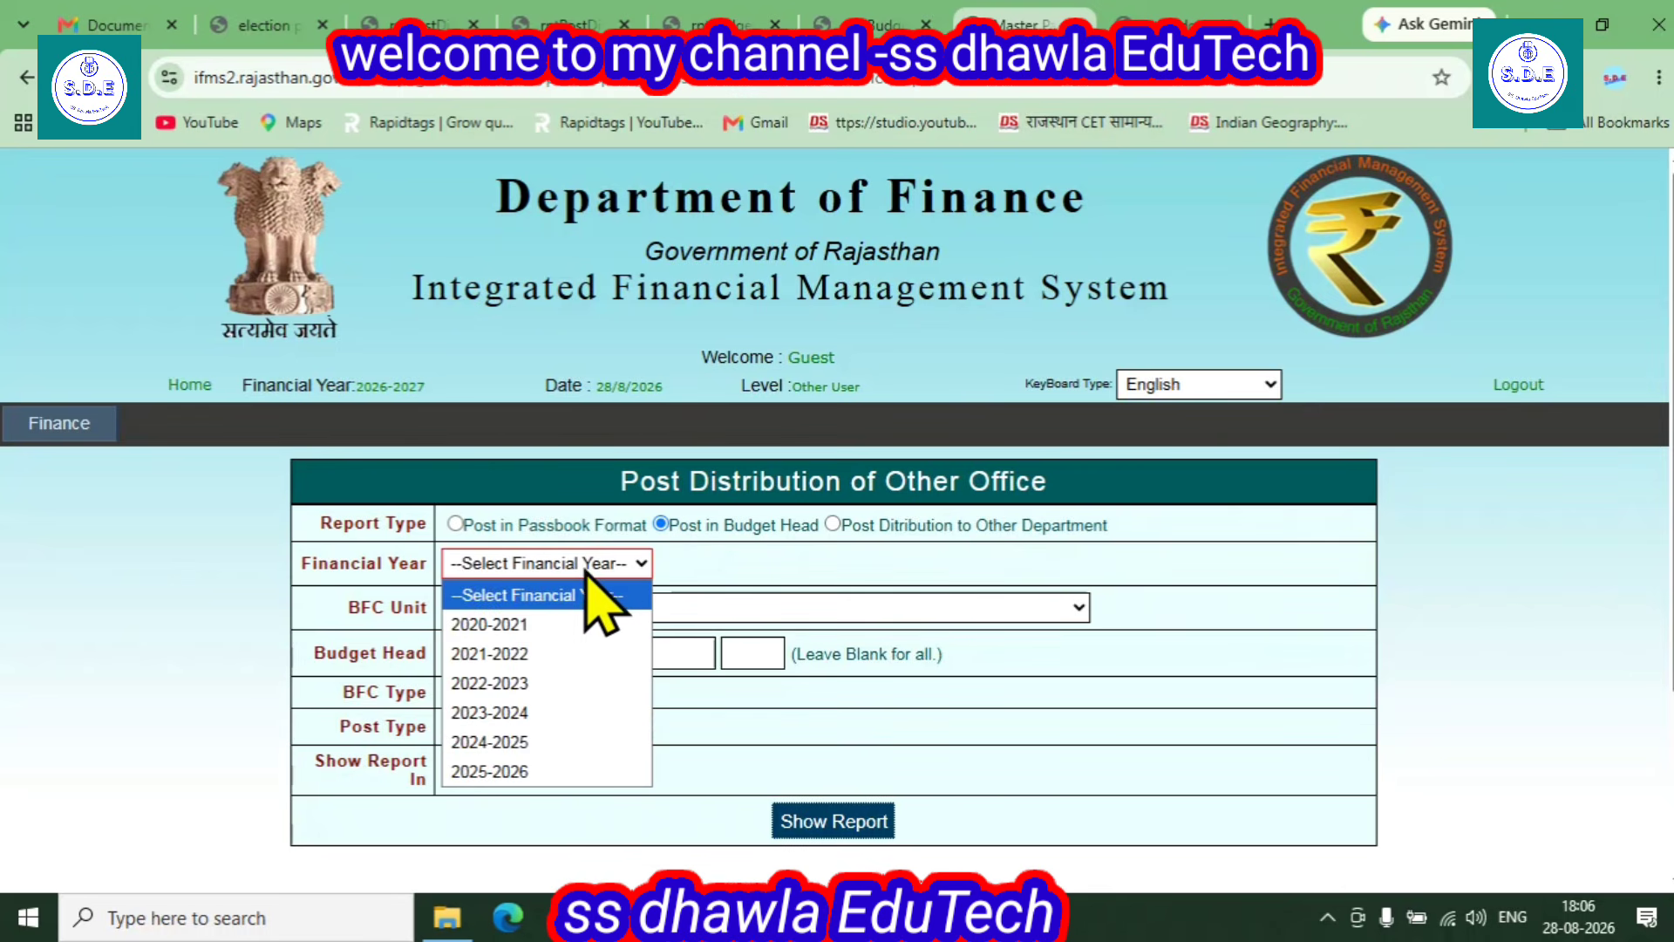
{"action": "left_click", "coordinate": [526, 771]}
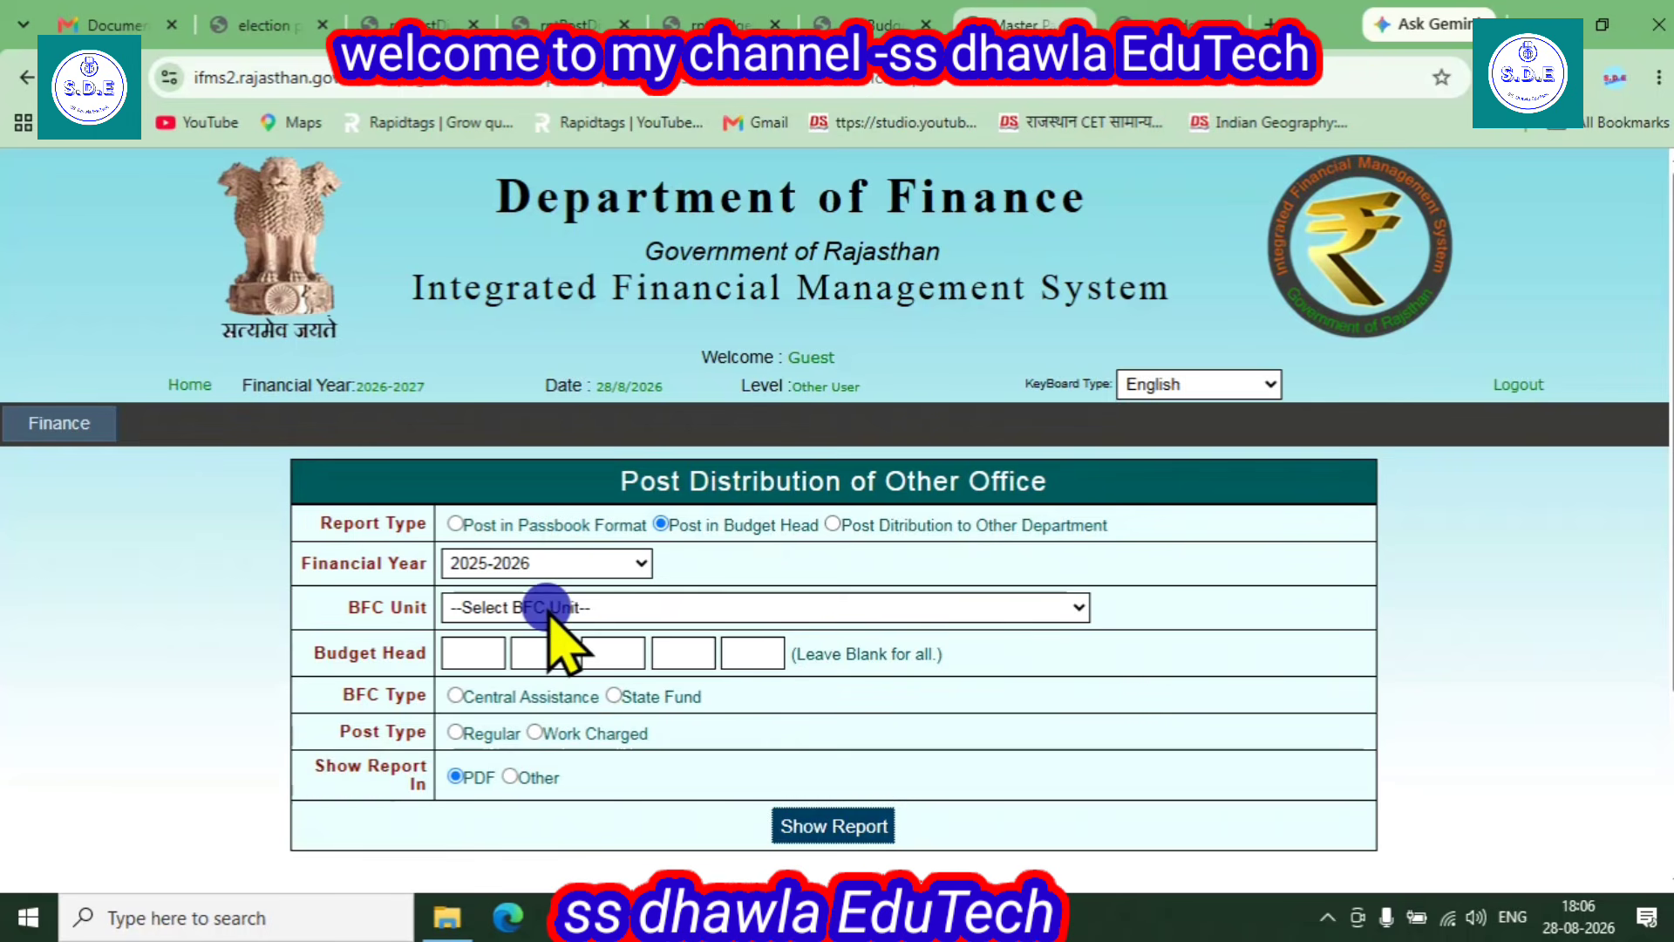
{"action": "left_click", "coordinate": [549, 609]}
{"action": "scroll", "coordinate": [815, 375], "scroll_direction": "down", "scroll_amount": 15}
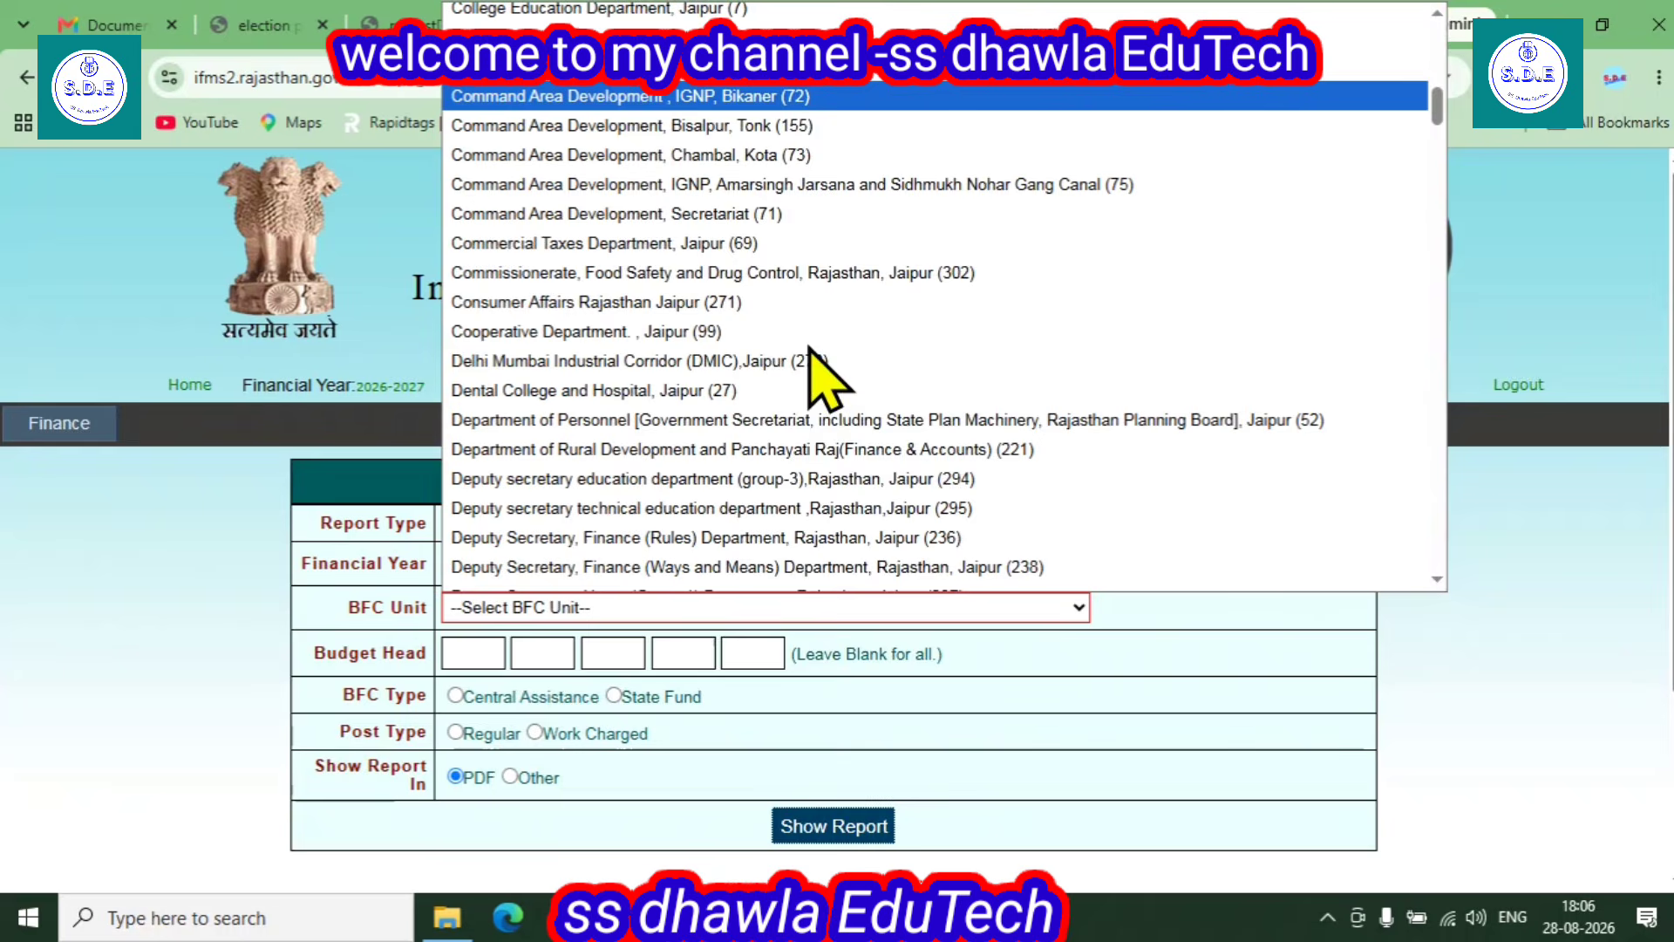
{"action": "scroll", "coordinate": [809, 373], "scroll_direction": "down", "scroll_amount": 20}
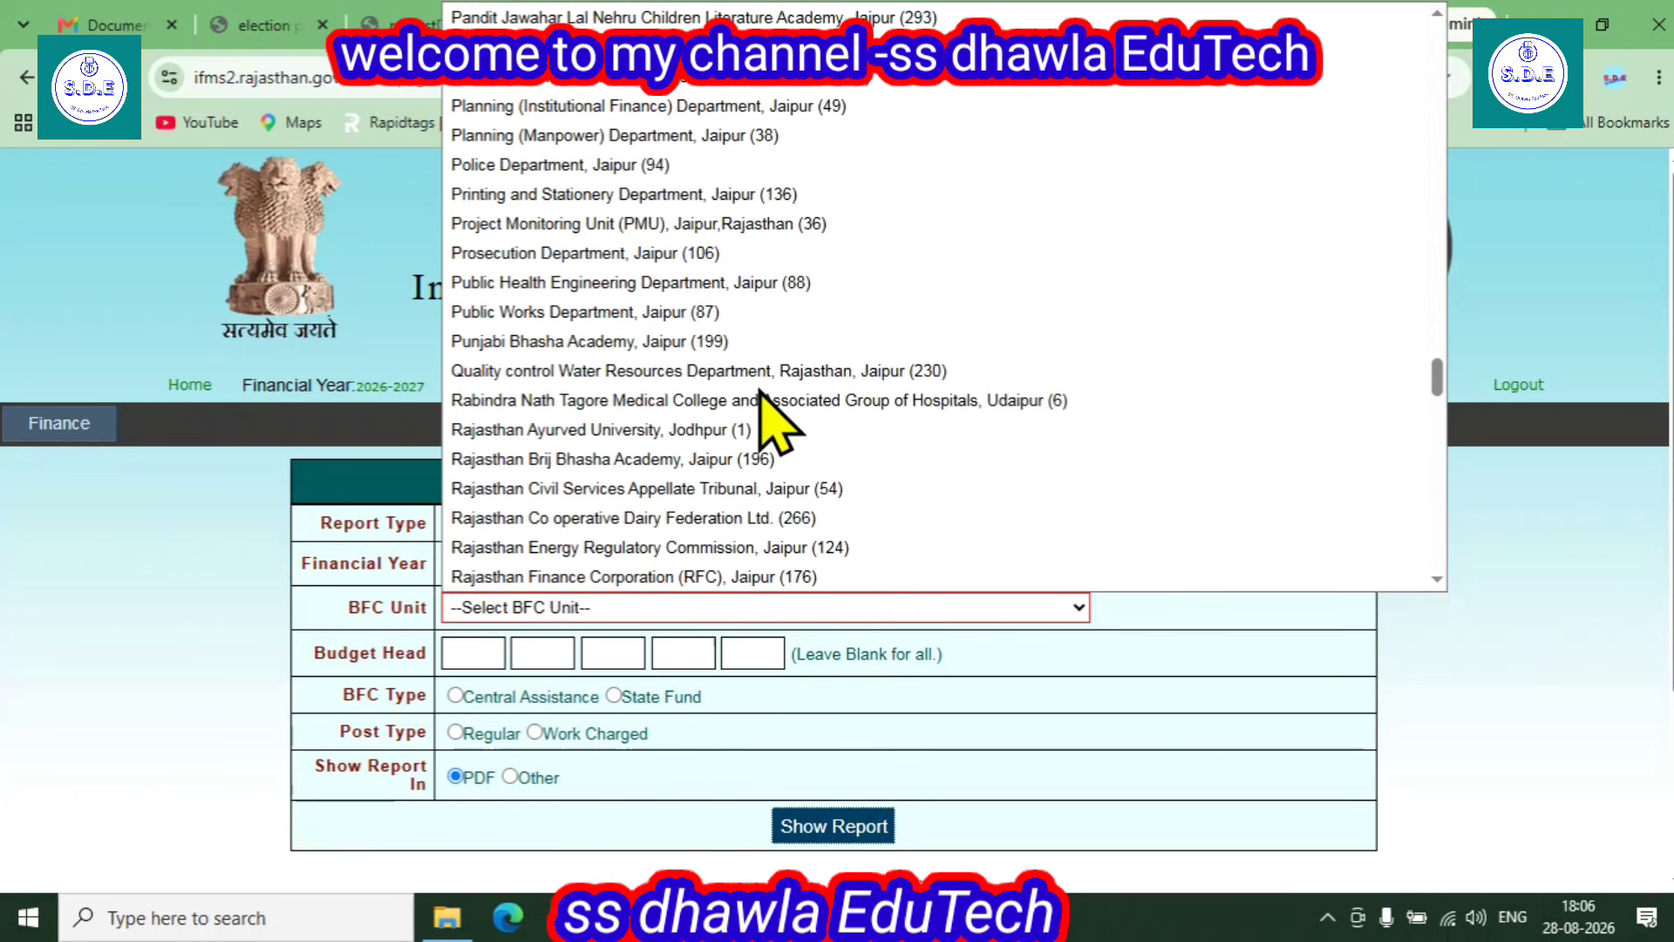
{"action": "scroll", "coordinate": [768, 410], "scroll_direction": "down", "scroll_amount": 15}
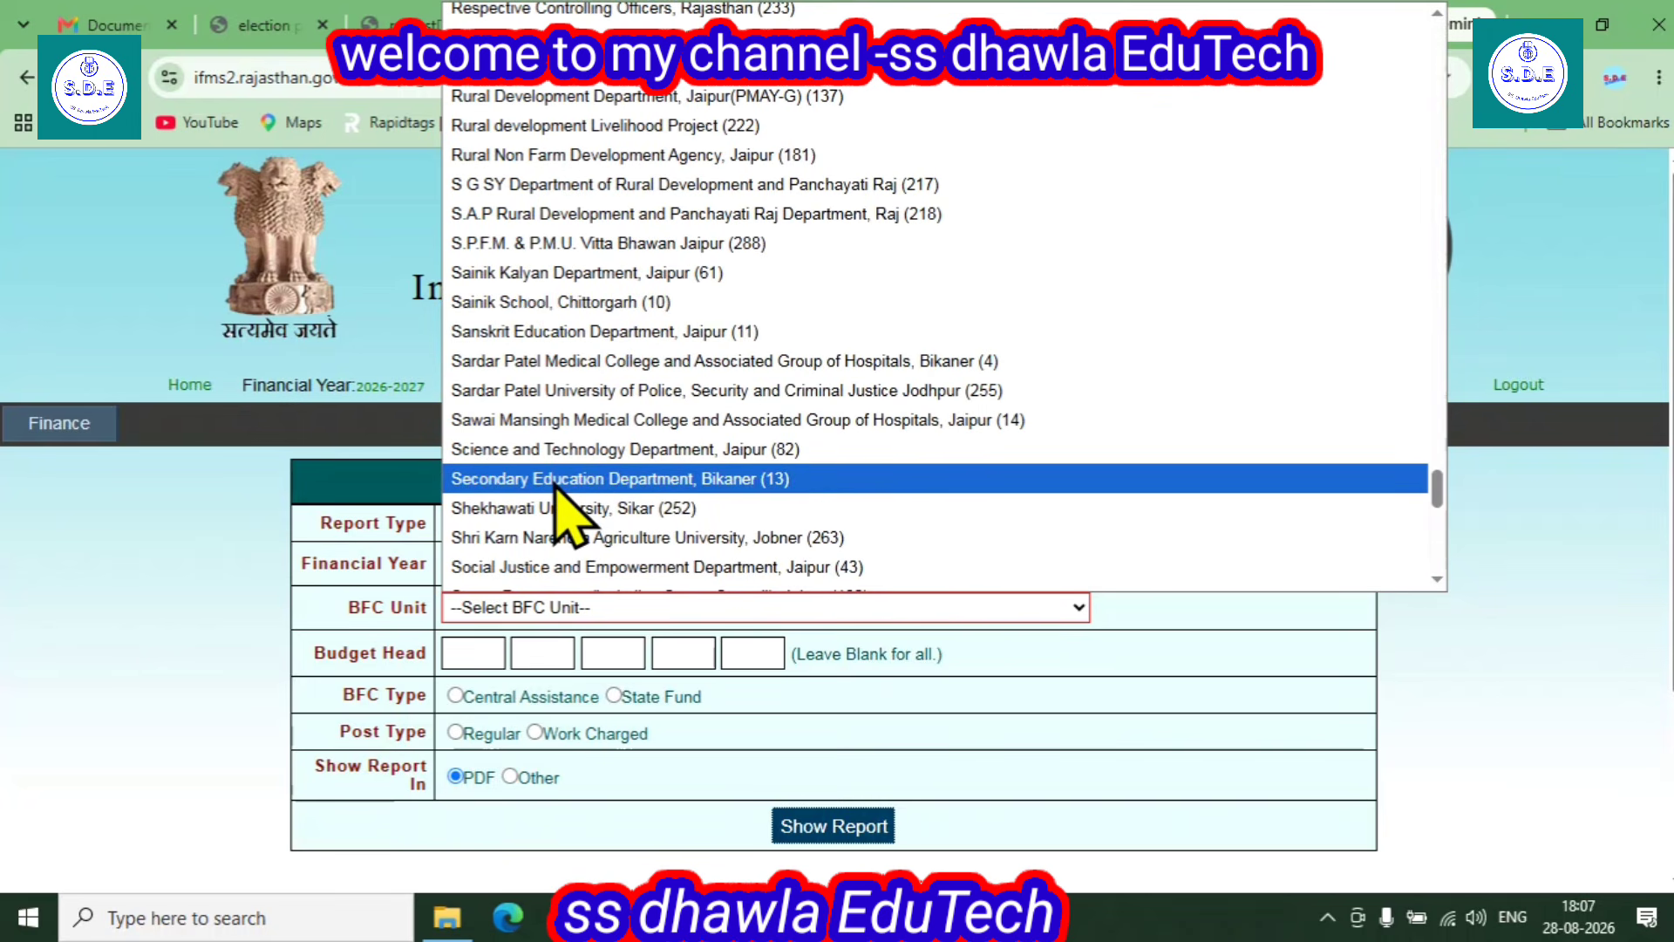
{"action": "left_click", "coordinate": [766, 478]}
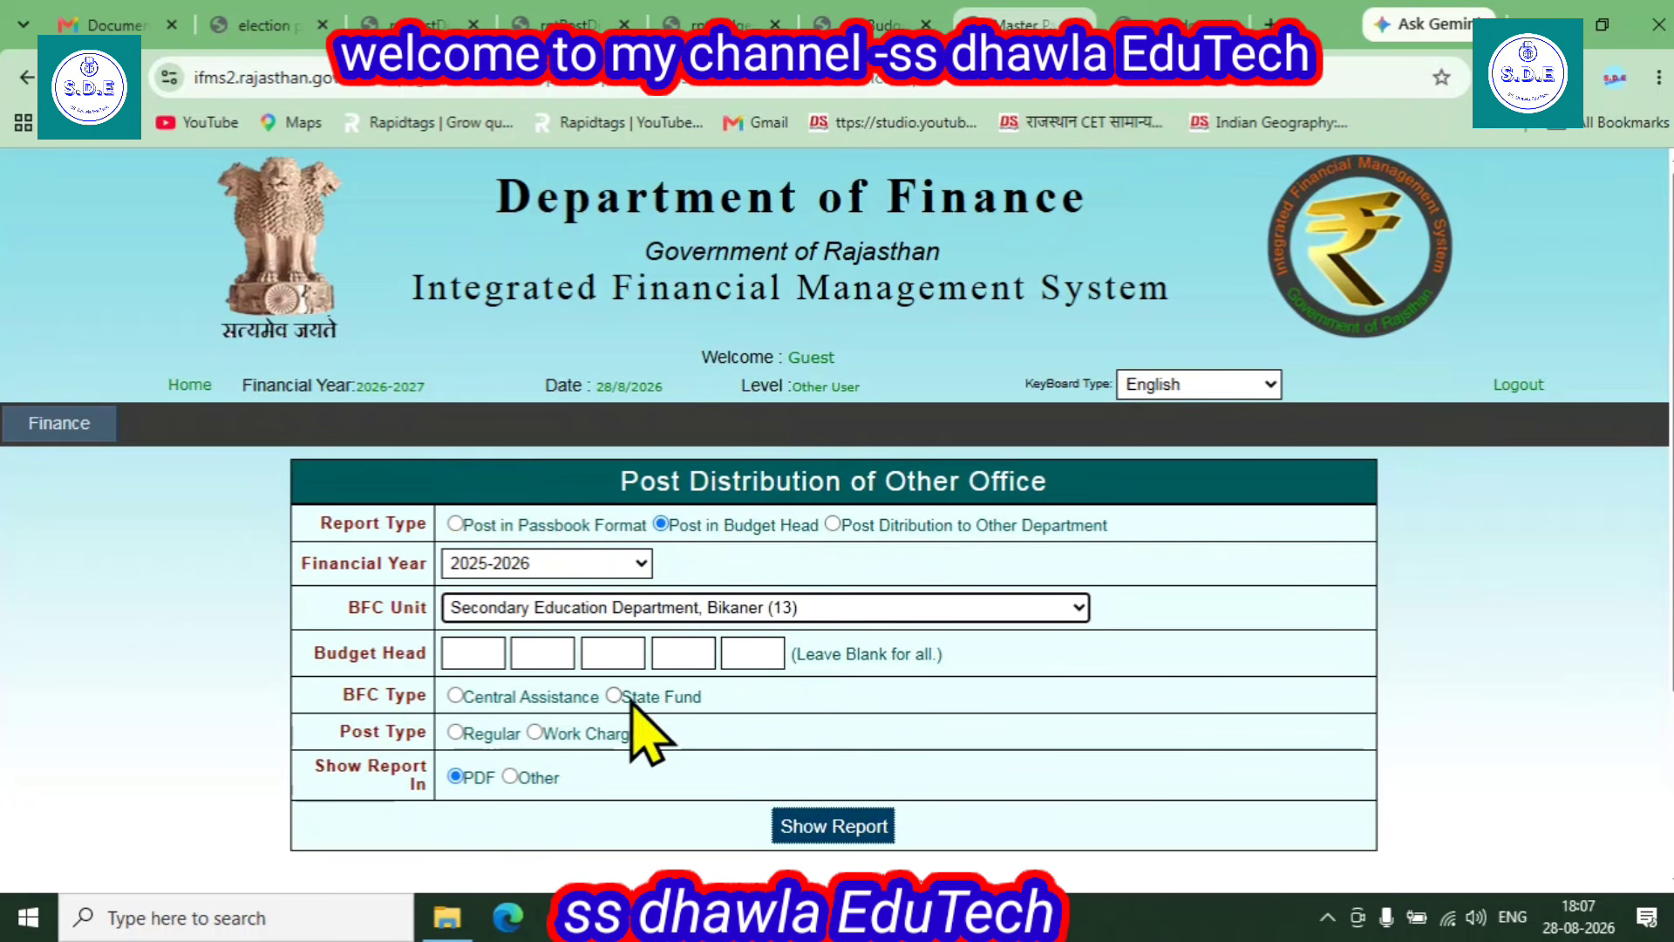
- Clear the missing BFC type warning and set BFC type State Fund, post type Regular, output PDF
{"action": "left_click", "coordinate": [822, 824]}
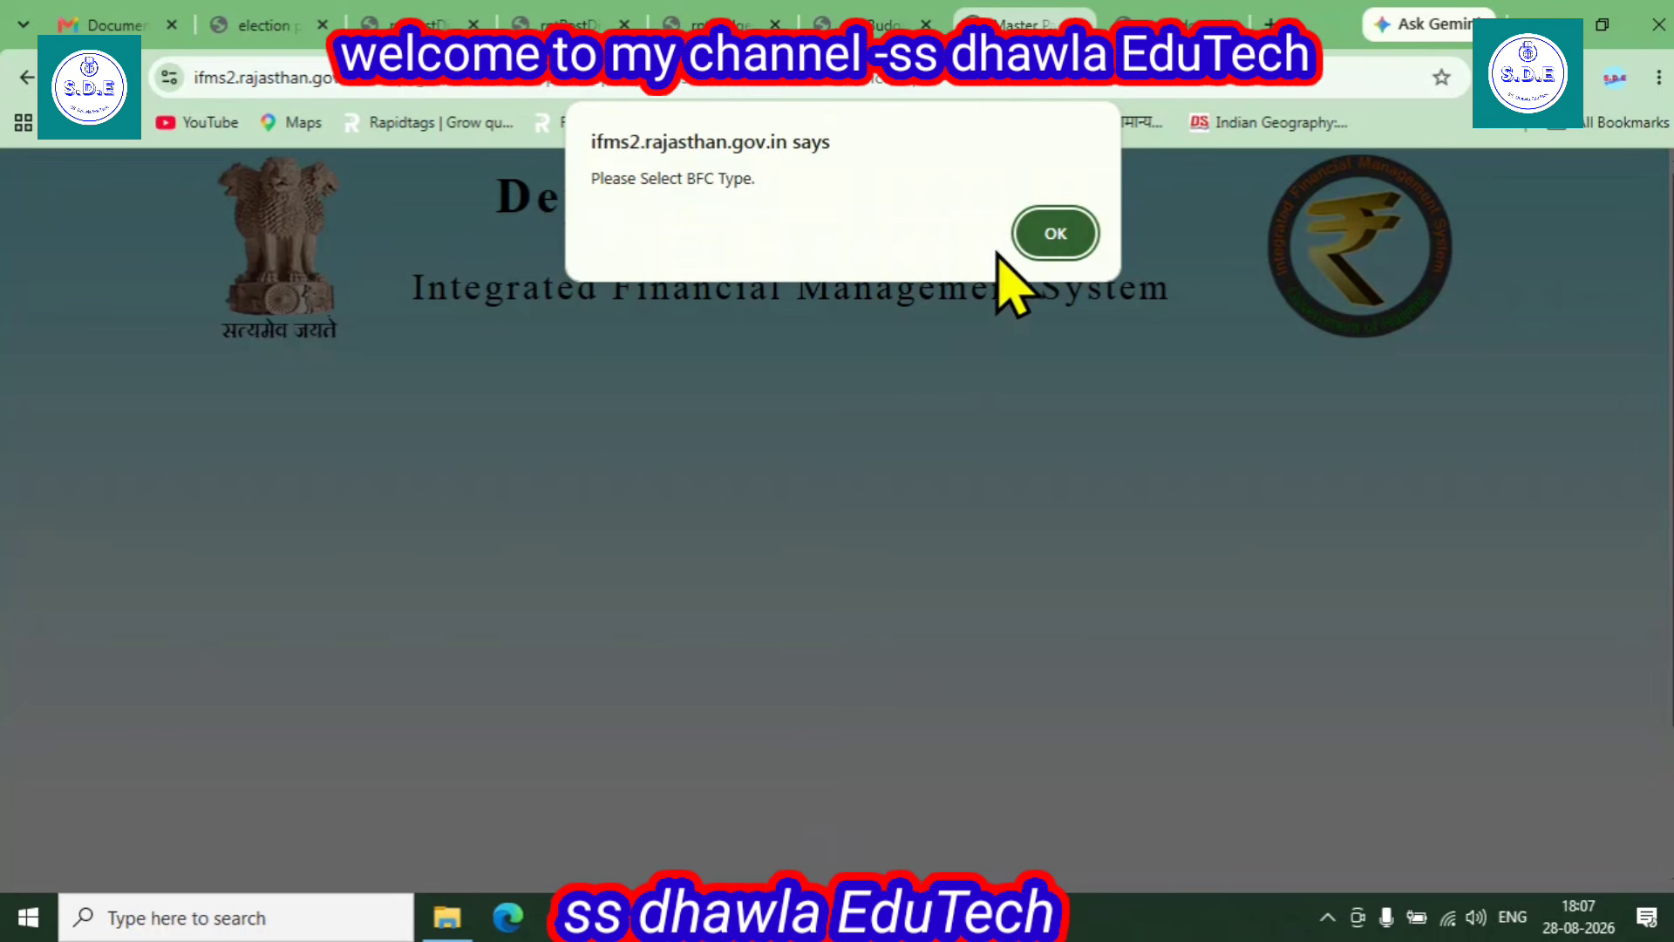
{"action": "left_click", "coordinate": [1050, 234]}
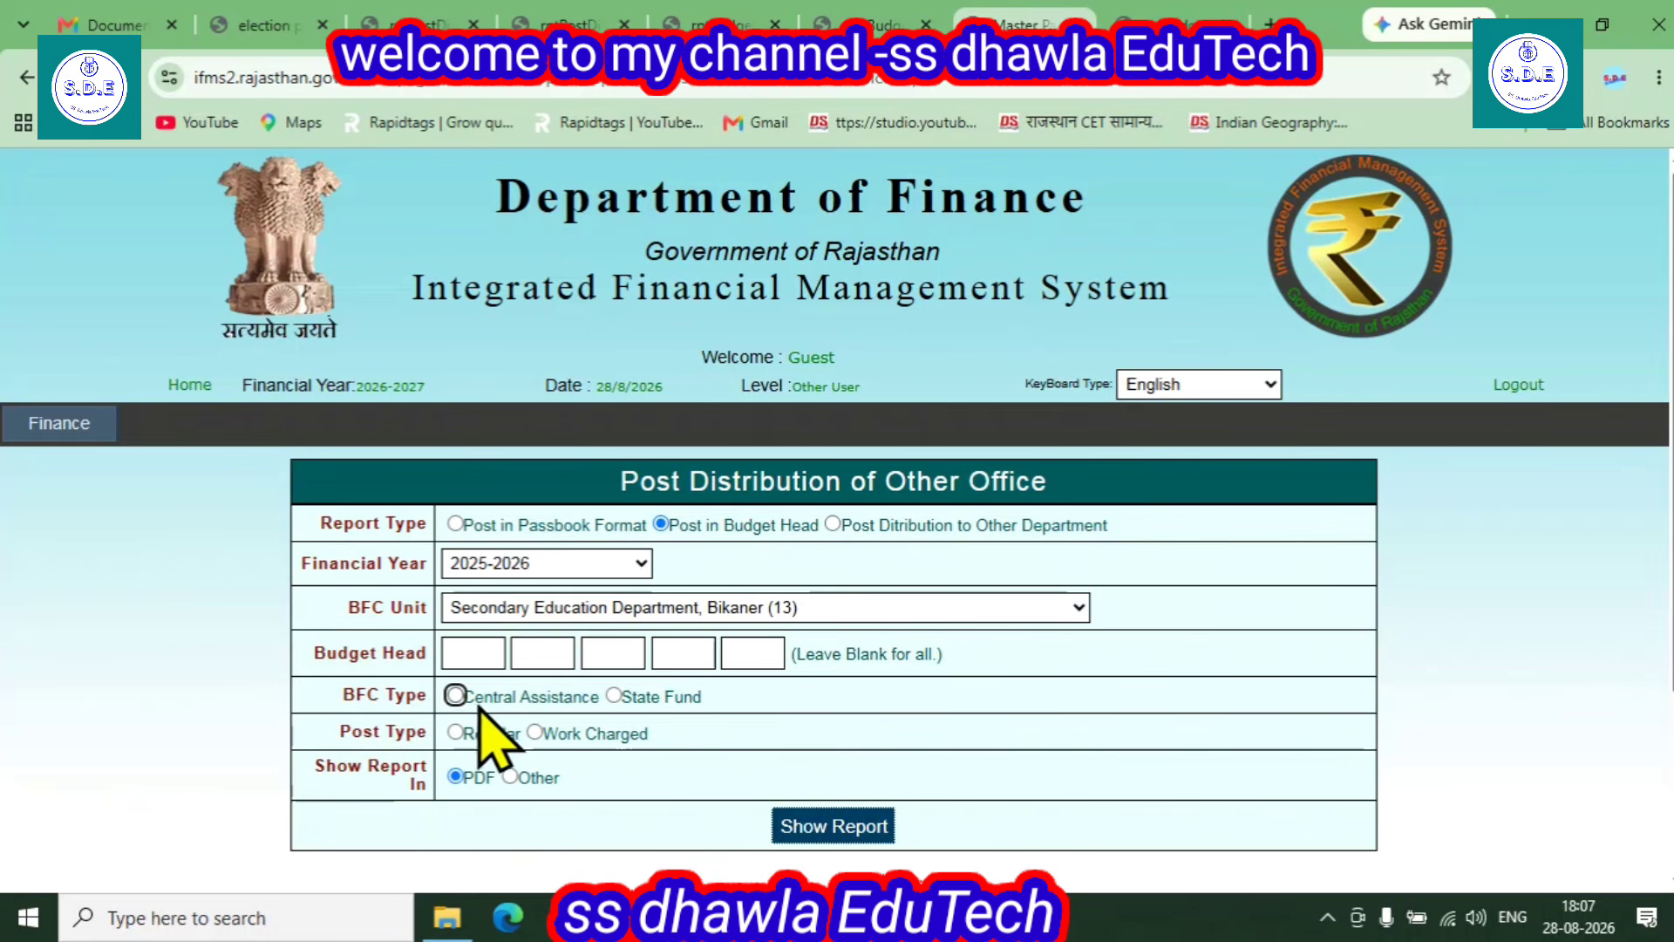
{"action": "left_click", "coordinate": [613, 696]}
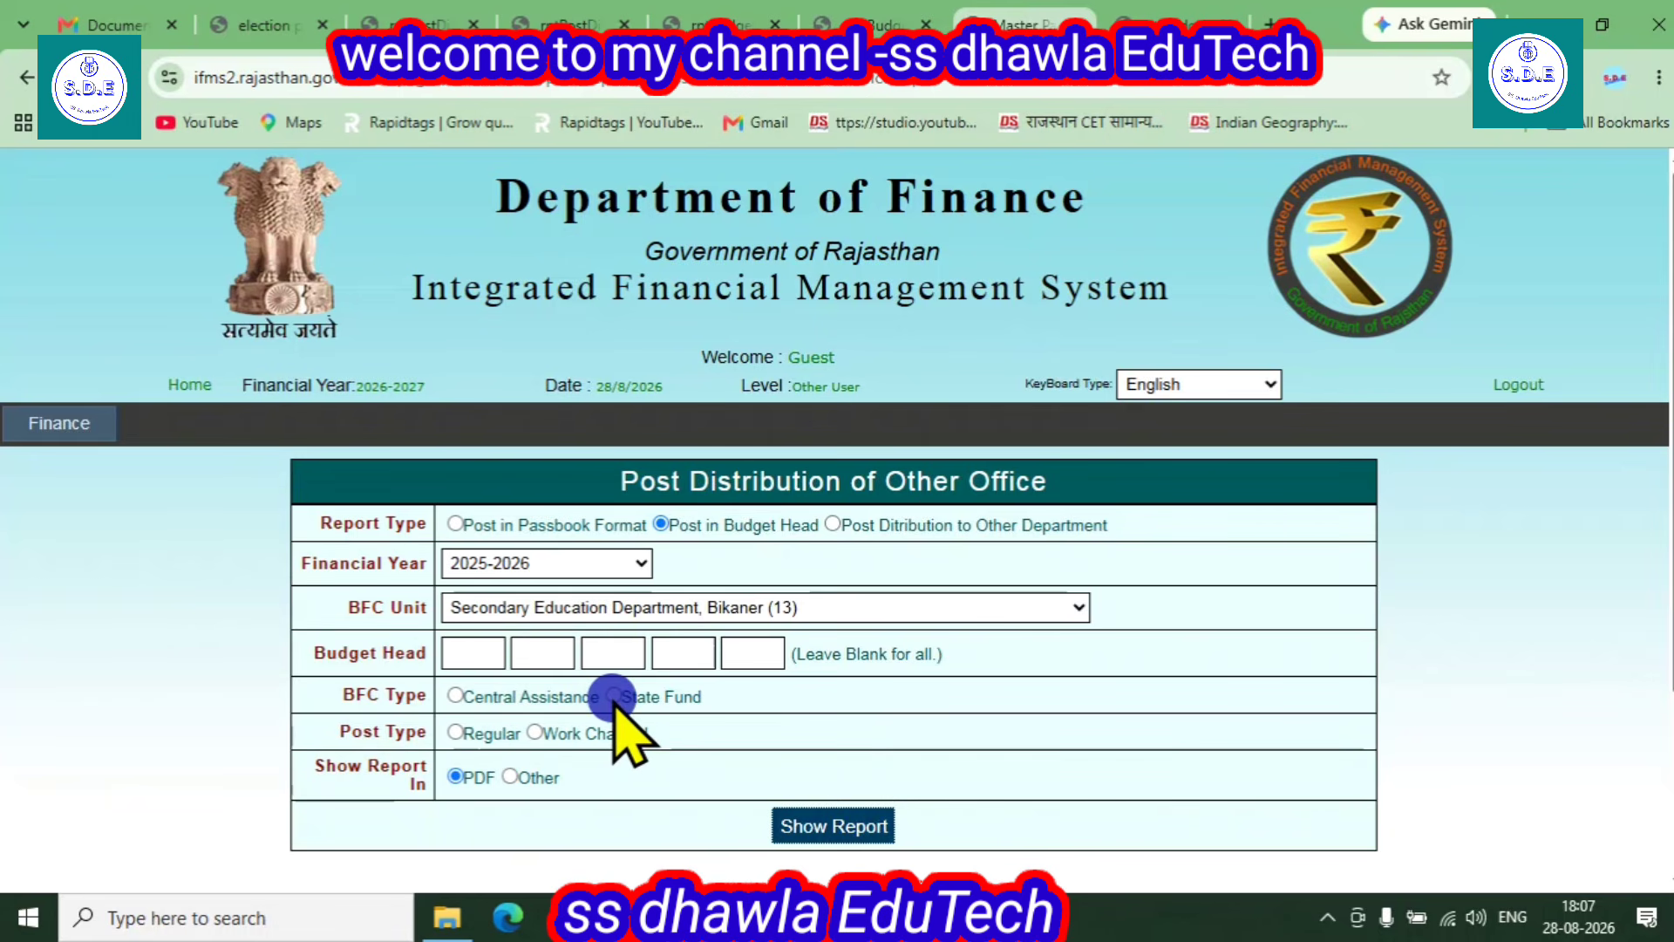
{"action": "left_click", "coordinate": [456, 732]}
{"action": "left_click", "coordinate": [456, 776]}
- Generate the report, save it as PostInHeads (3).pdf, and open the downloaded file
{"action": "left_click", "coordinate": [833, 828]}
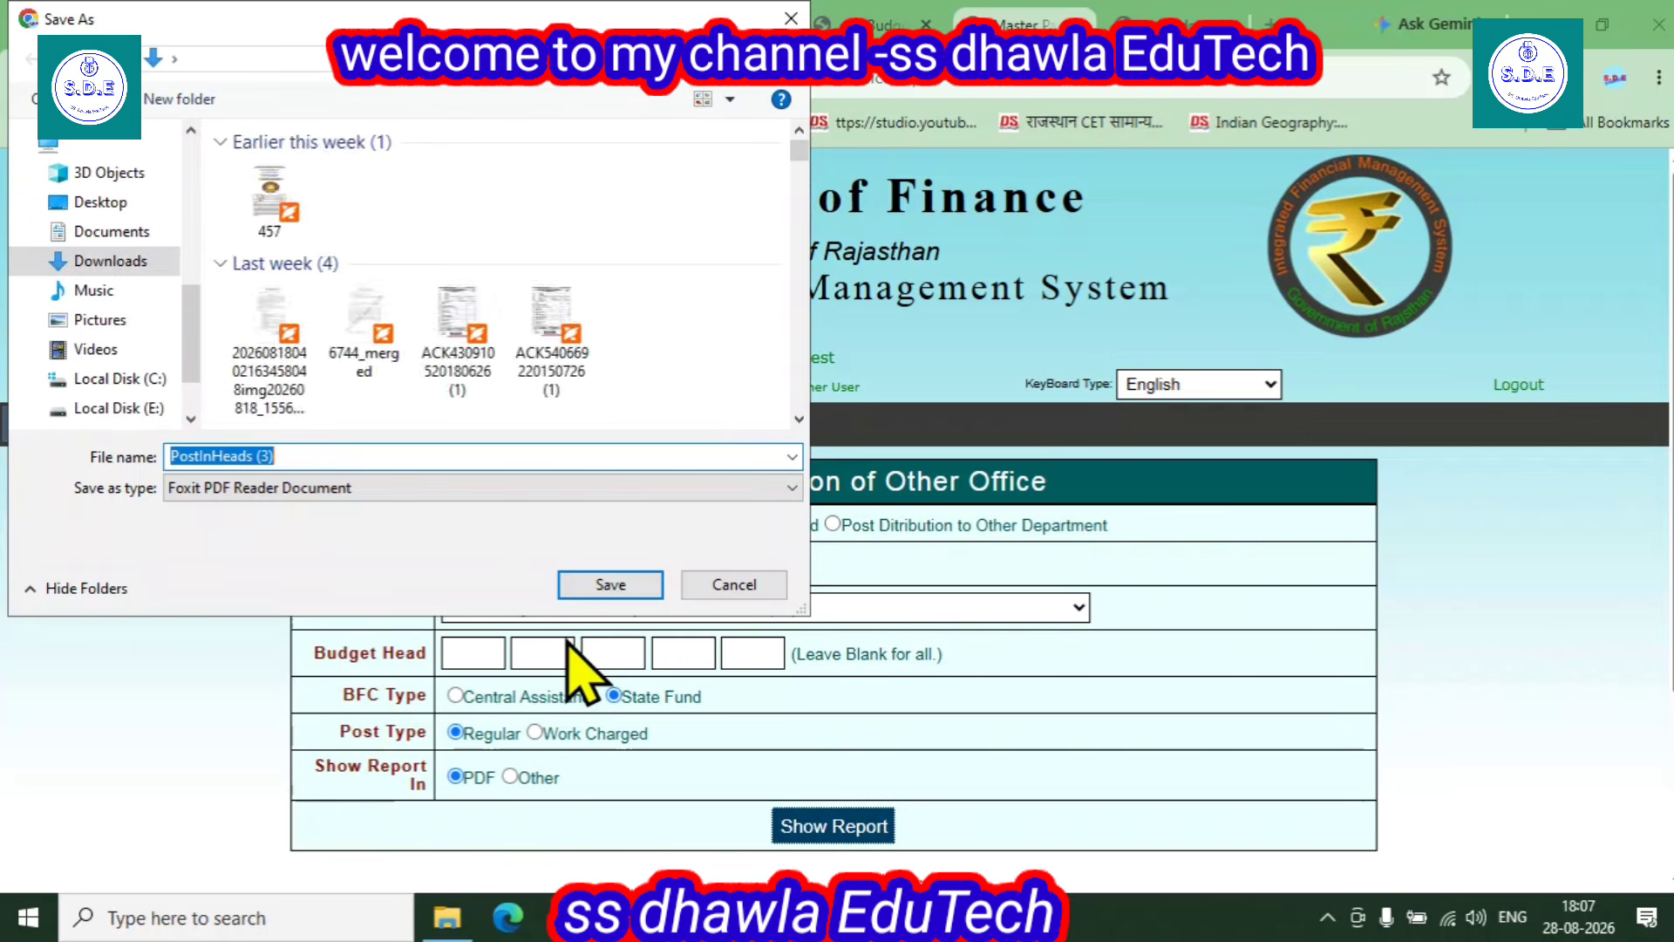
{"action": "left_click", "coordinate": [607, 584]}
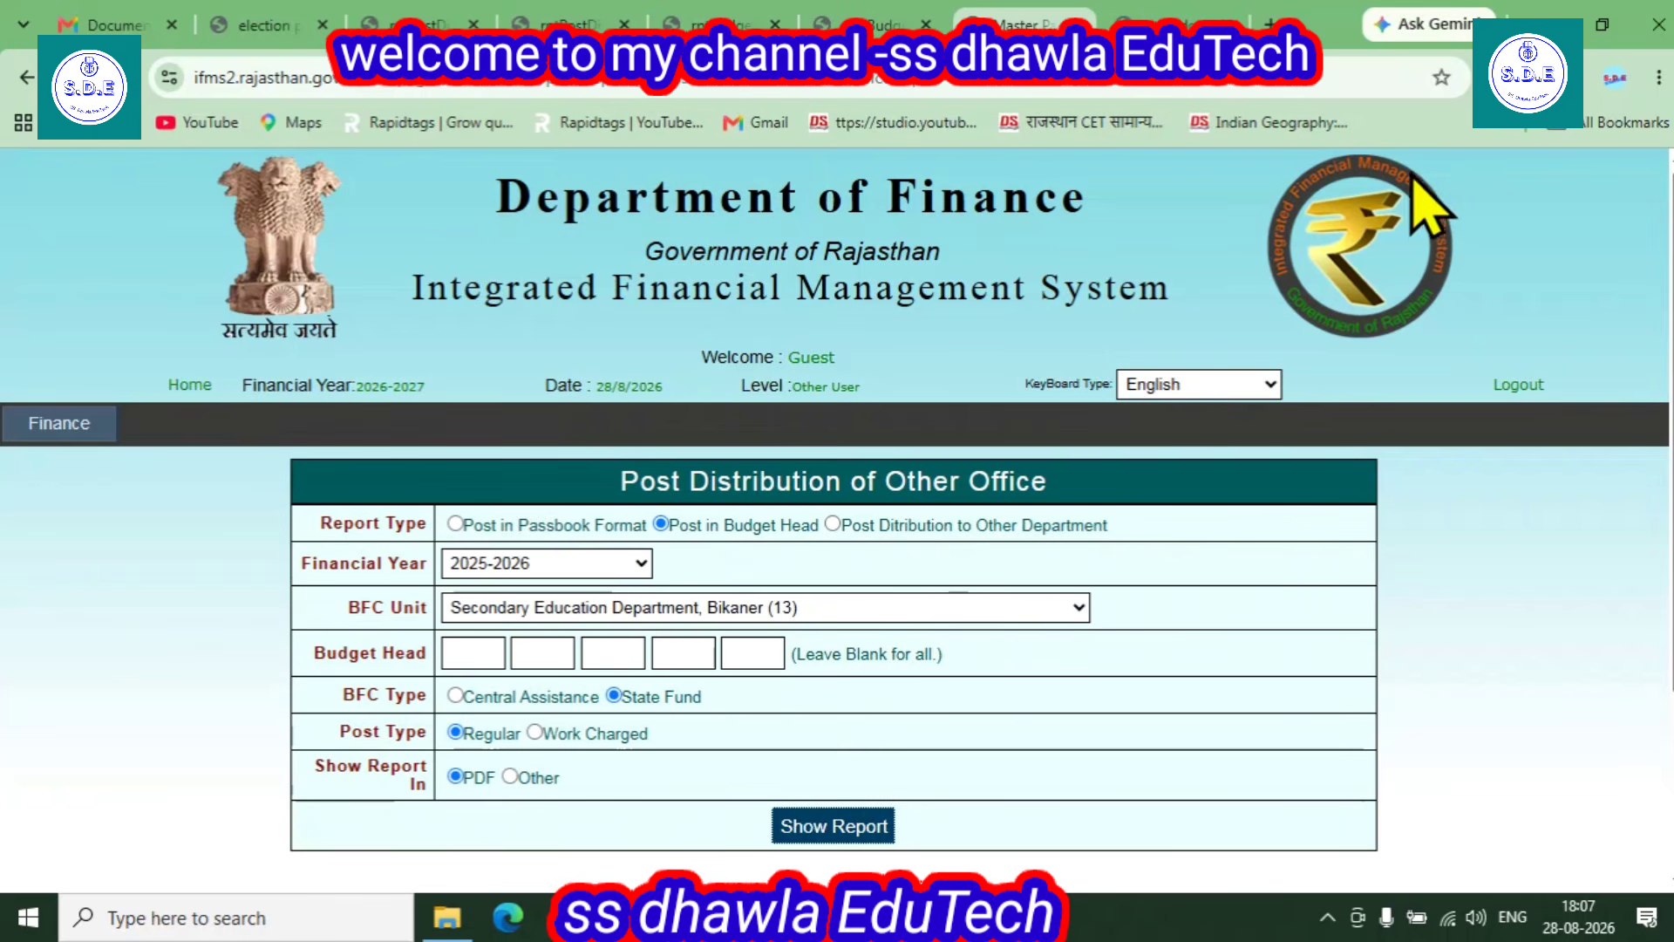
{"action": "left_click", "coordinate": [1338, 173]}
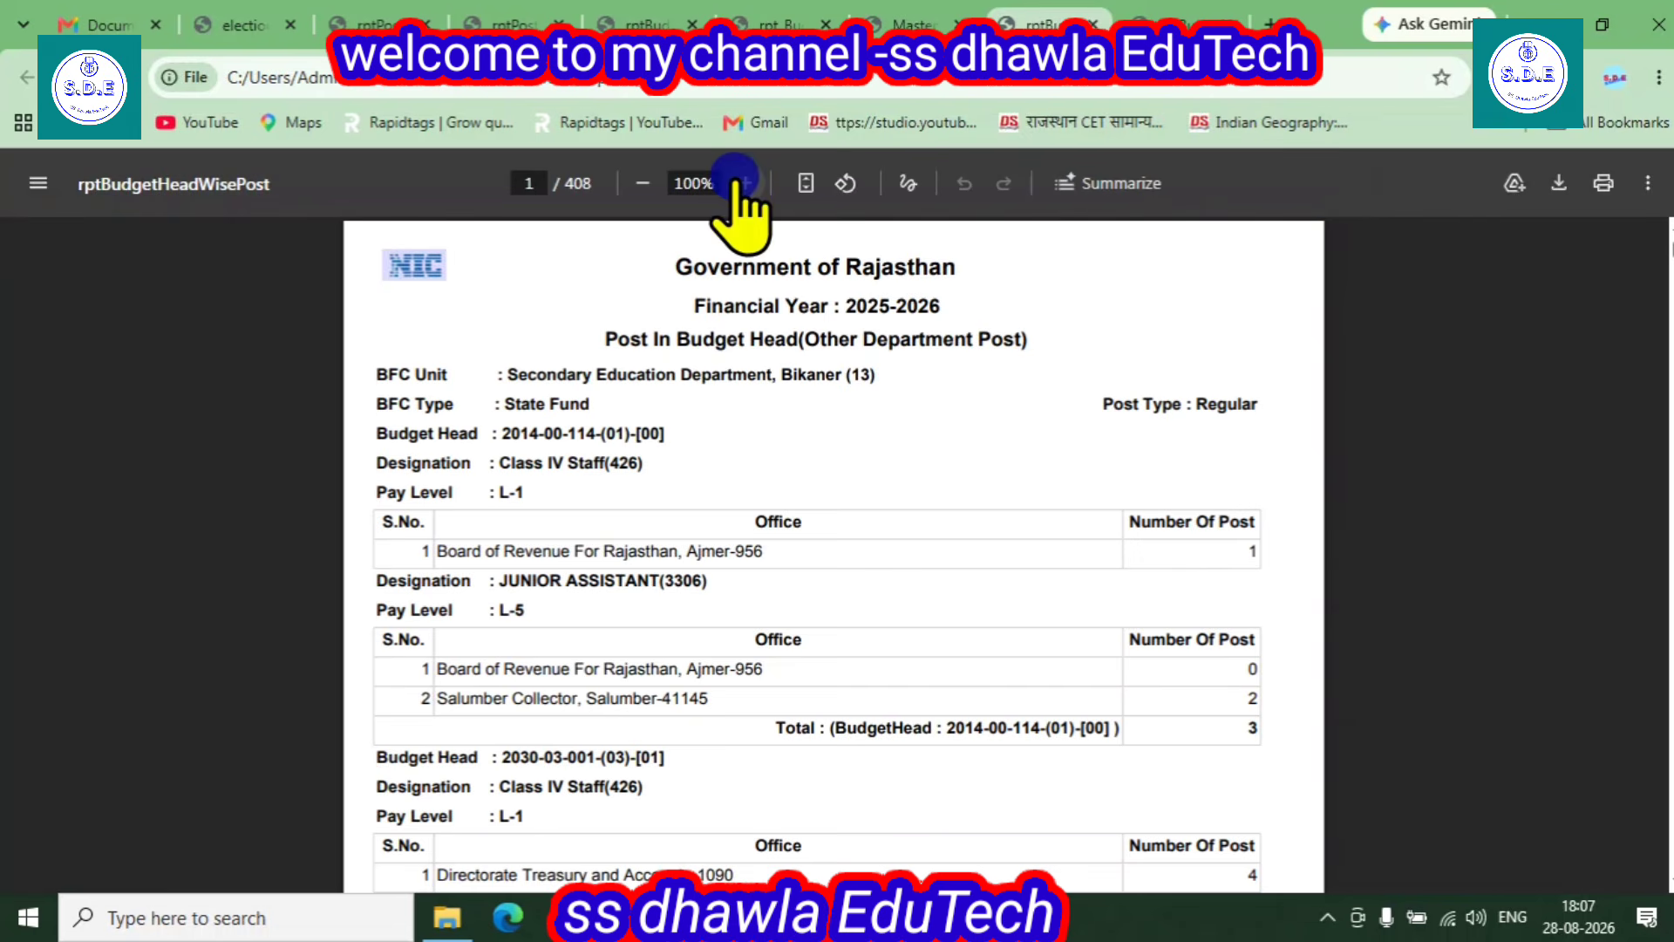
- Zoom the PDF to 110% and scroll through the school listings on pages 1–4
{"action": "left_click", "coordinate": [743, 179]}
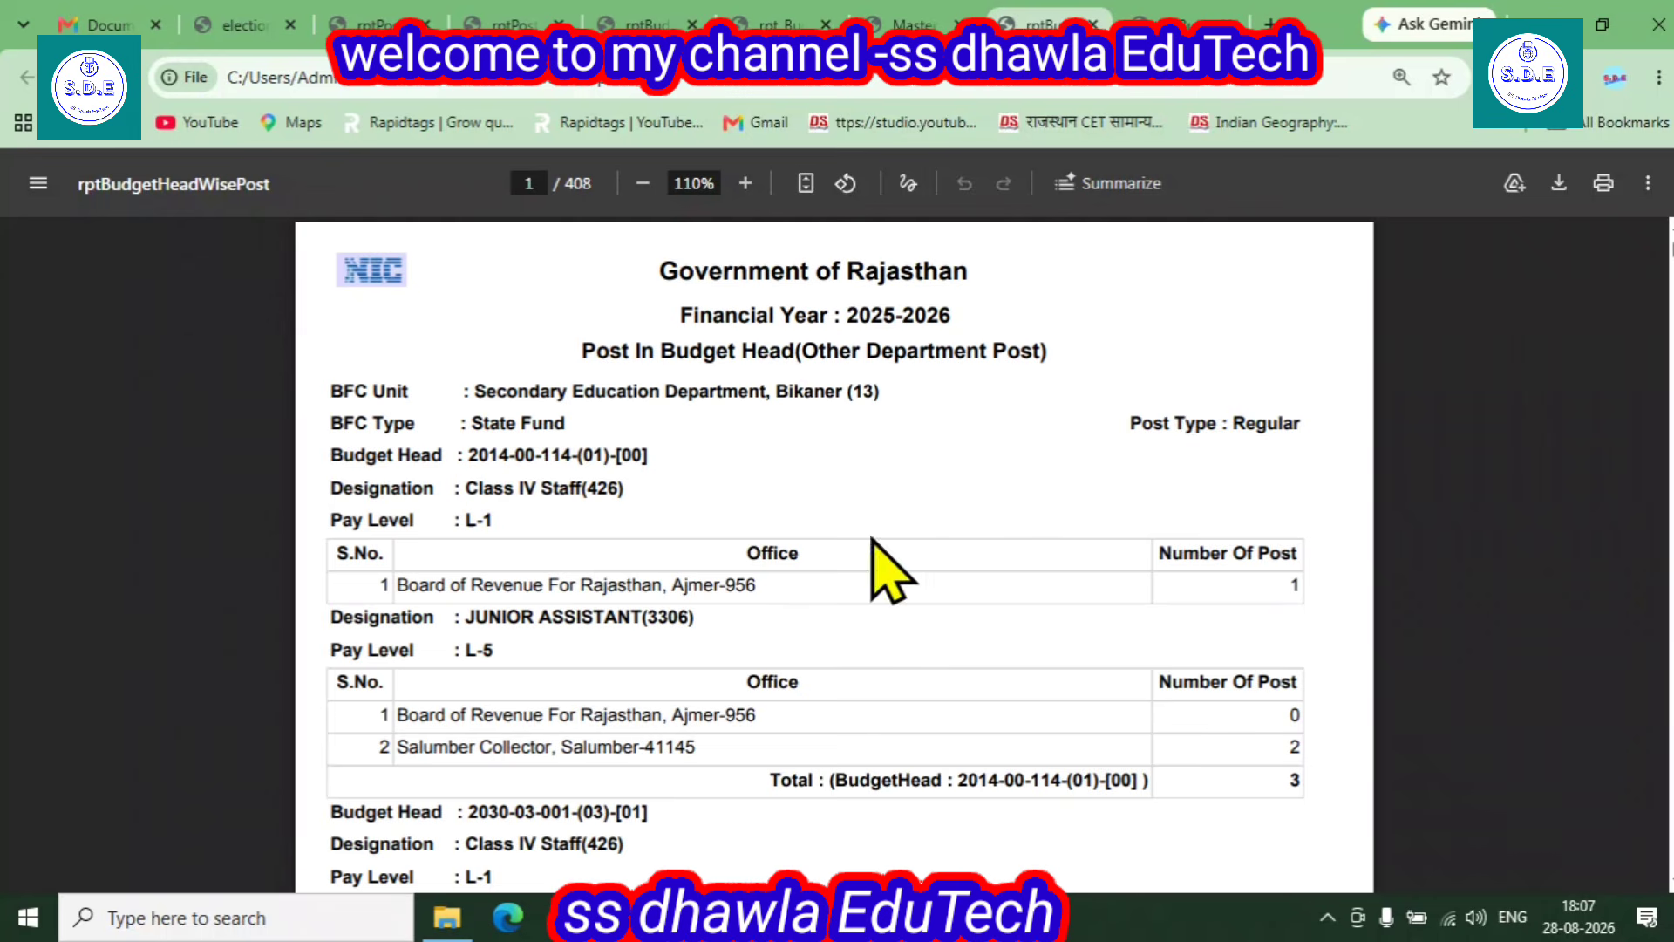
{"action": "scroll", "coordinate": [662, 606], "scroll_direction": "down", "scroll_amount": 3}
{"action": "scroll", "coordinate": [664, 610], "scroll_direction": "down", "scroll_amount": 5}
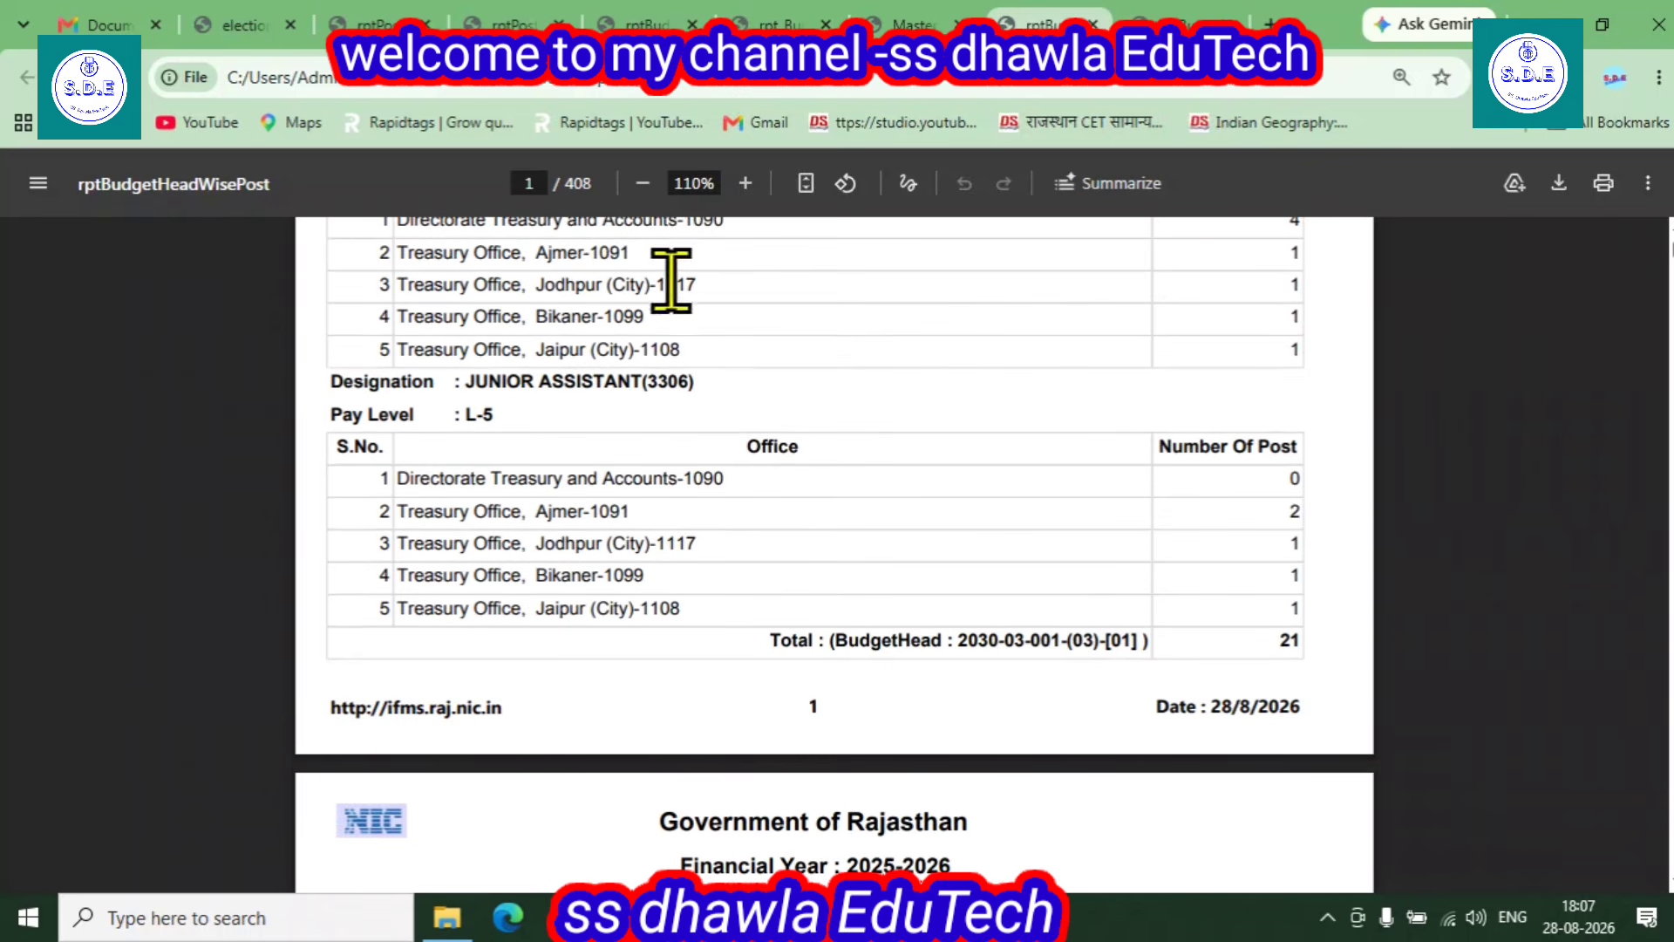
{"action": "scroll", "coordinate": [916, 671], "scroll_direction": "down", "scroll_amount": 18}
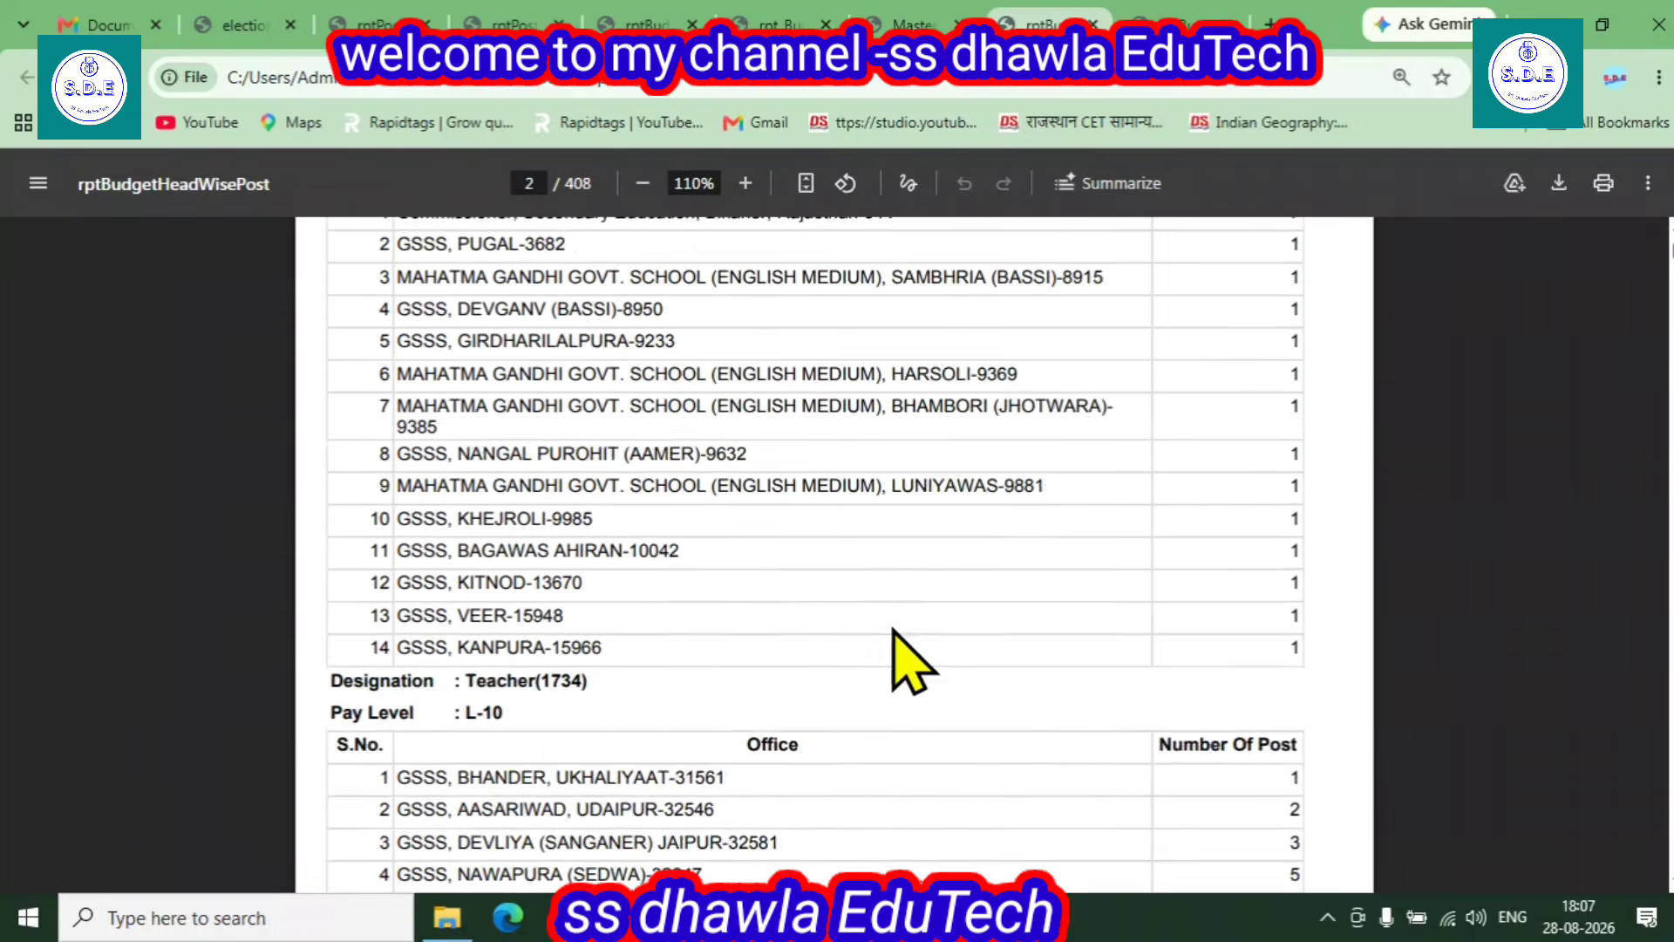
{"action": "scroll", "coordinate": [911, 640], "scroll_direction": "down", "scroll_amount": 20}
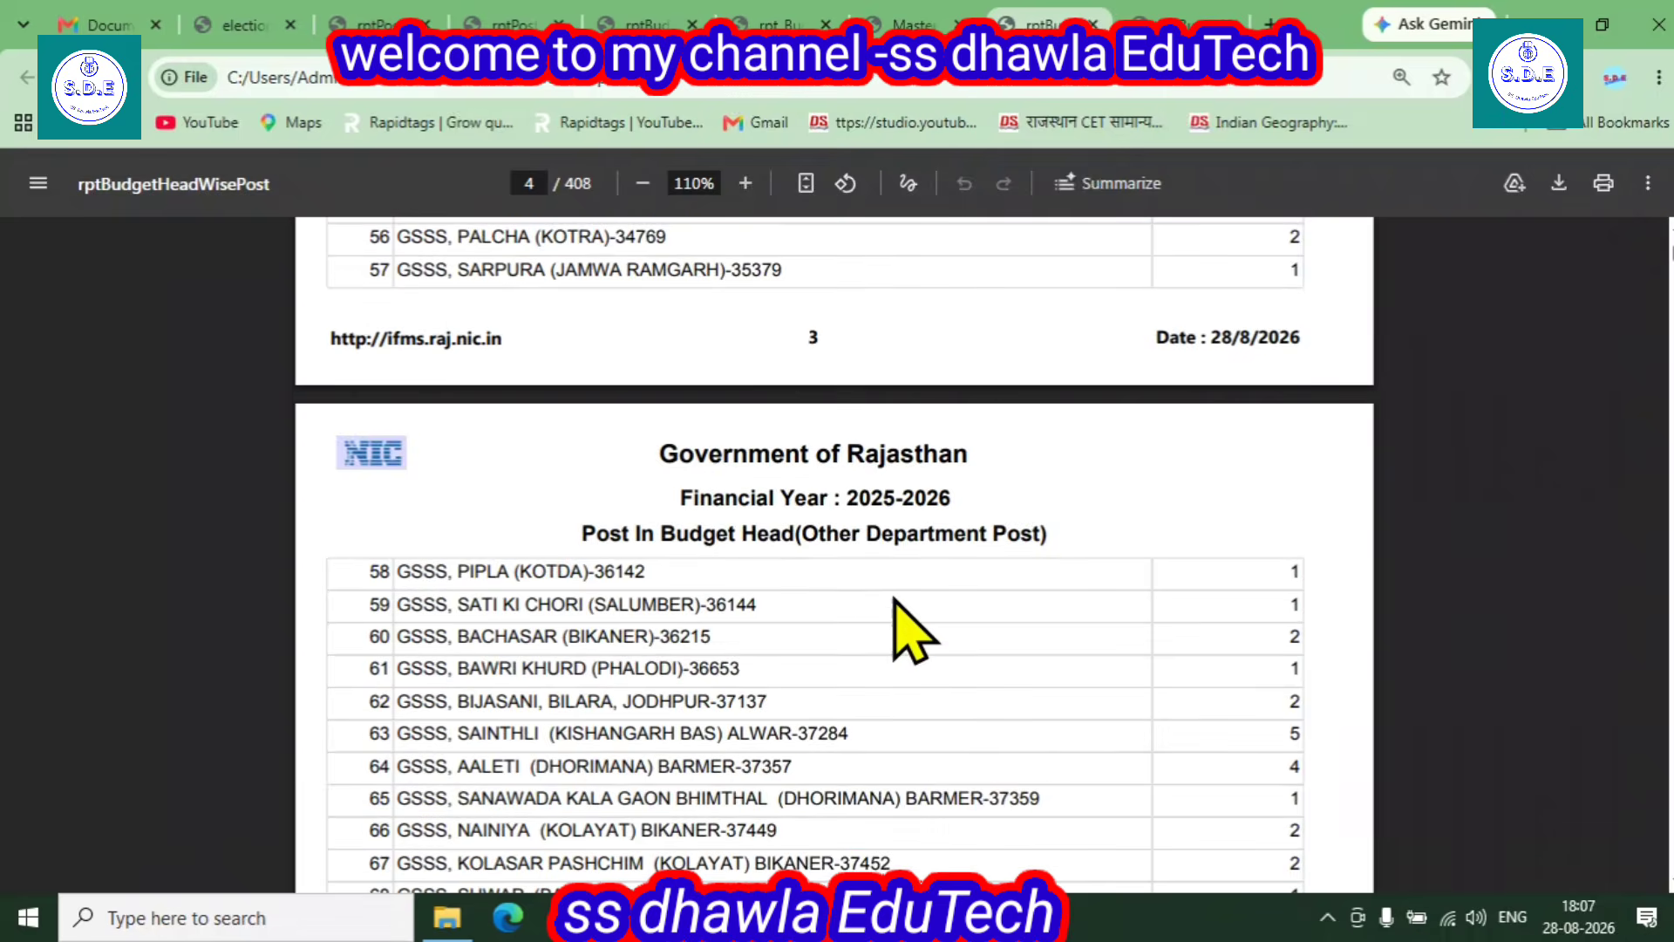
{"action": "scroll", "coordinate": [911, 628], "scroll_direction": "up", "scroll_amount": 8}
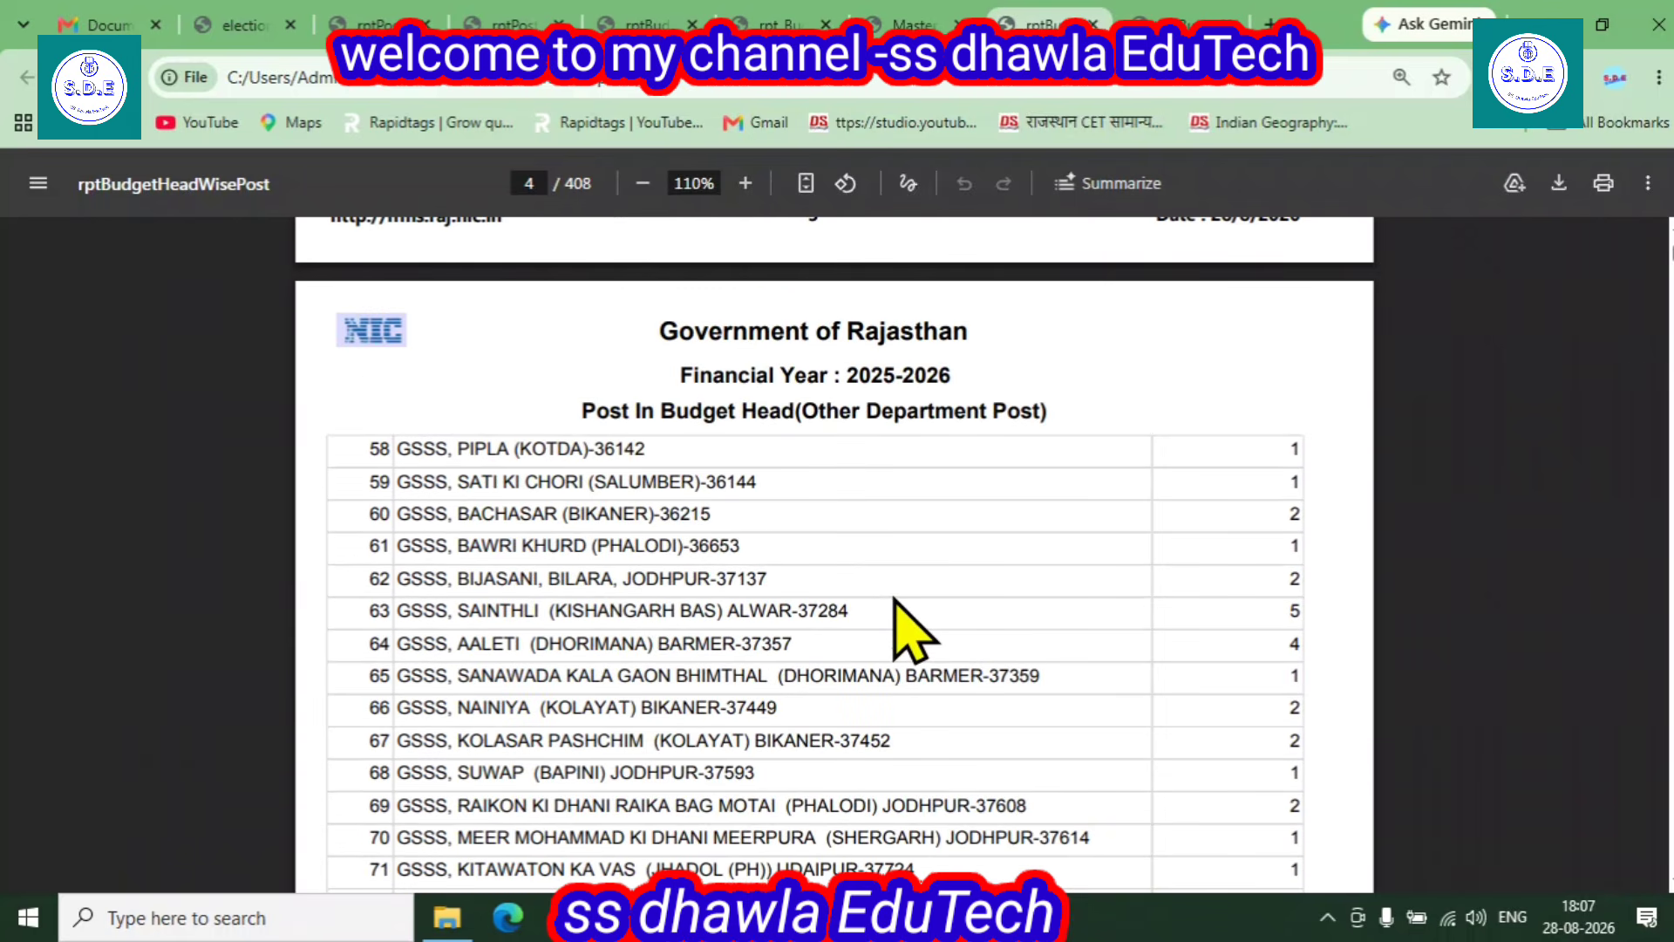
- Search the PDF for 14217 and advance to match 2/5, GSSS, DUDASI on page 111
{"action": "key", "text": "ctrl+f"}
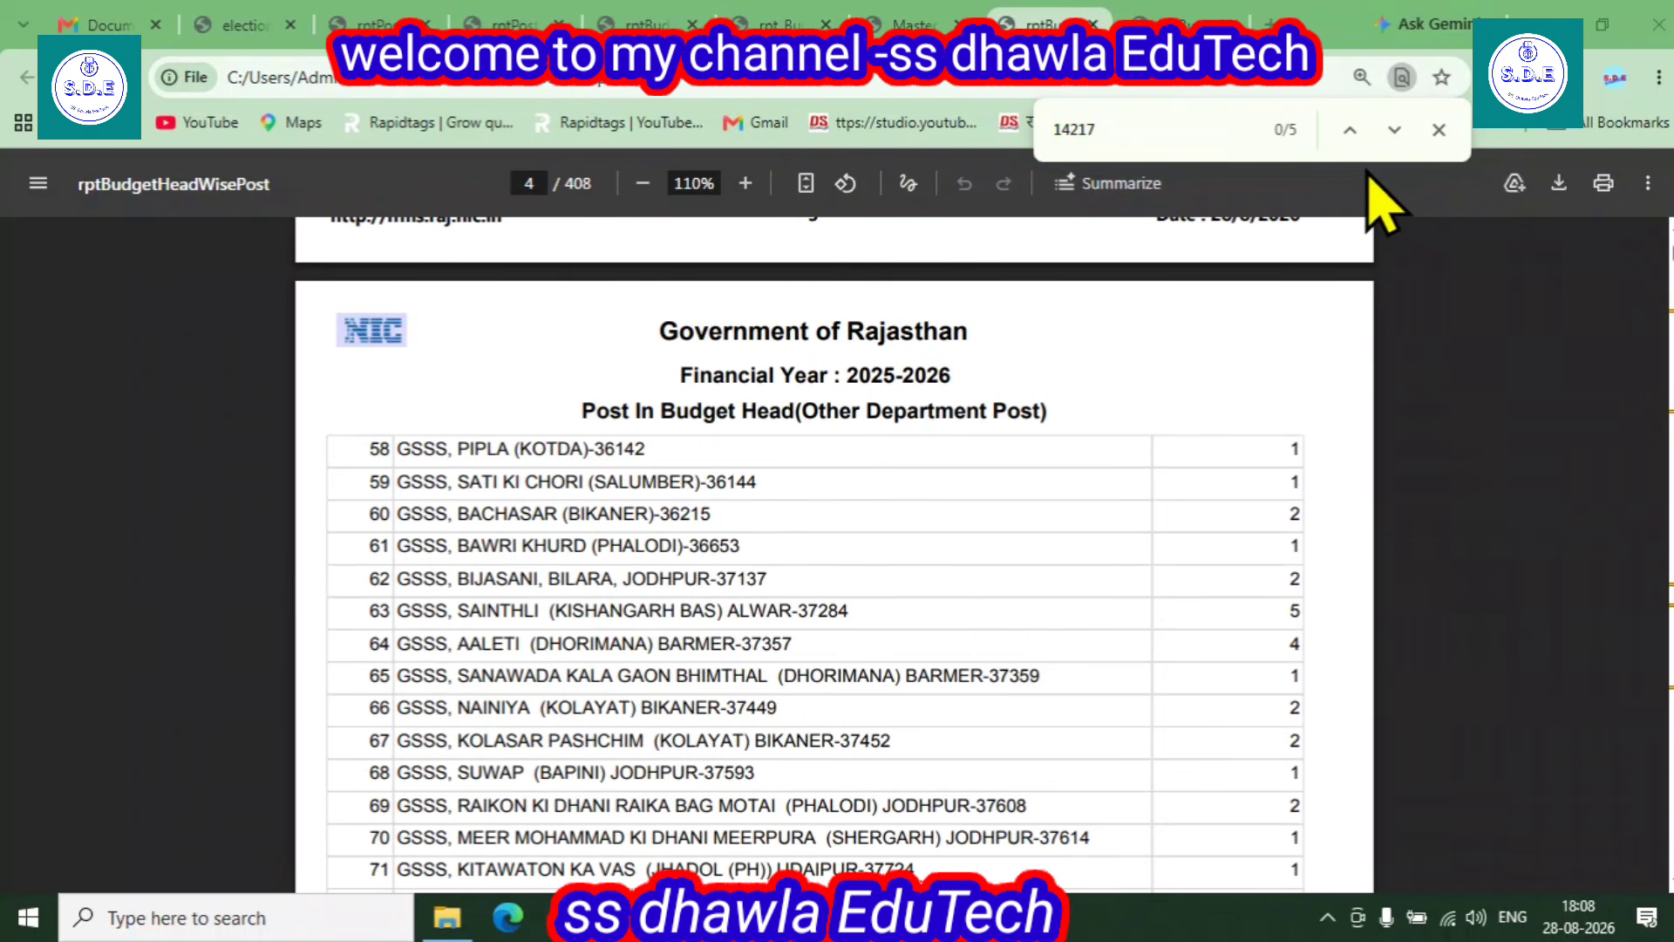
{"action": "left_click", "coordinate": [1394, 130]}
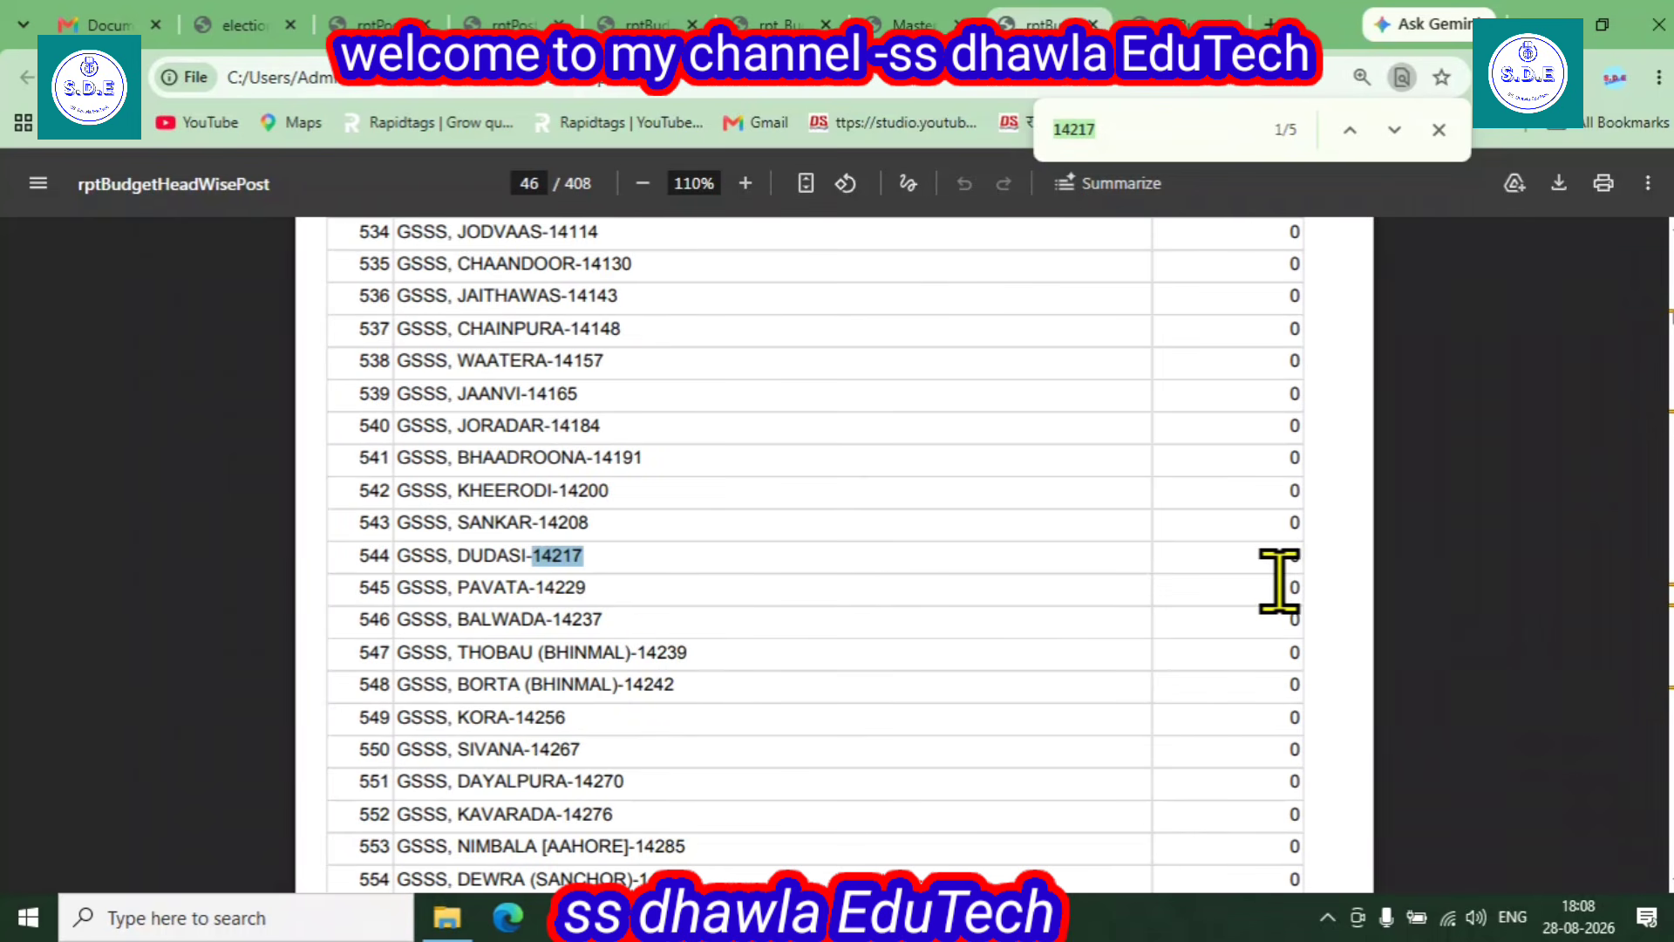
{"action": "key", "text": "Return"}
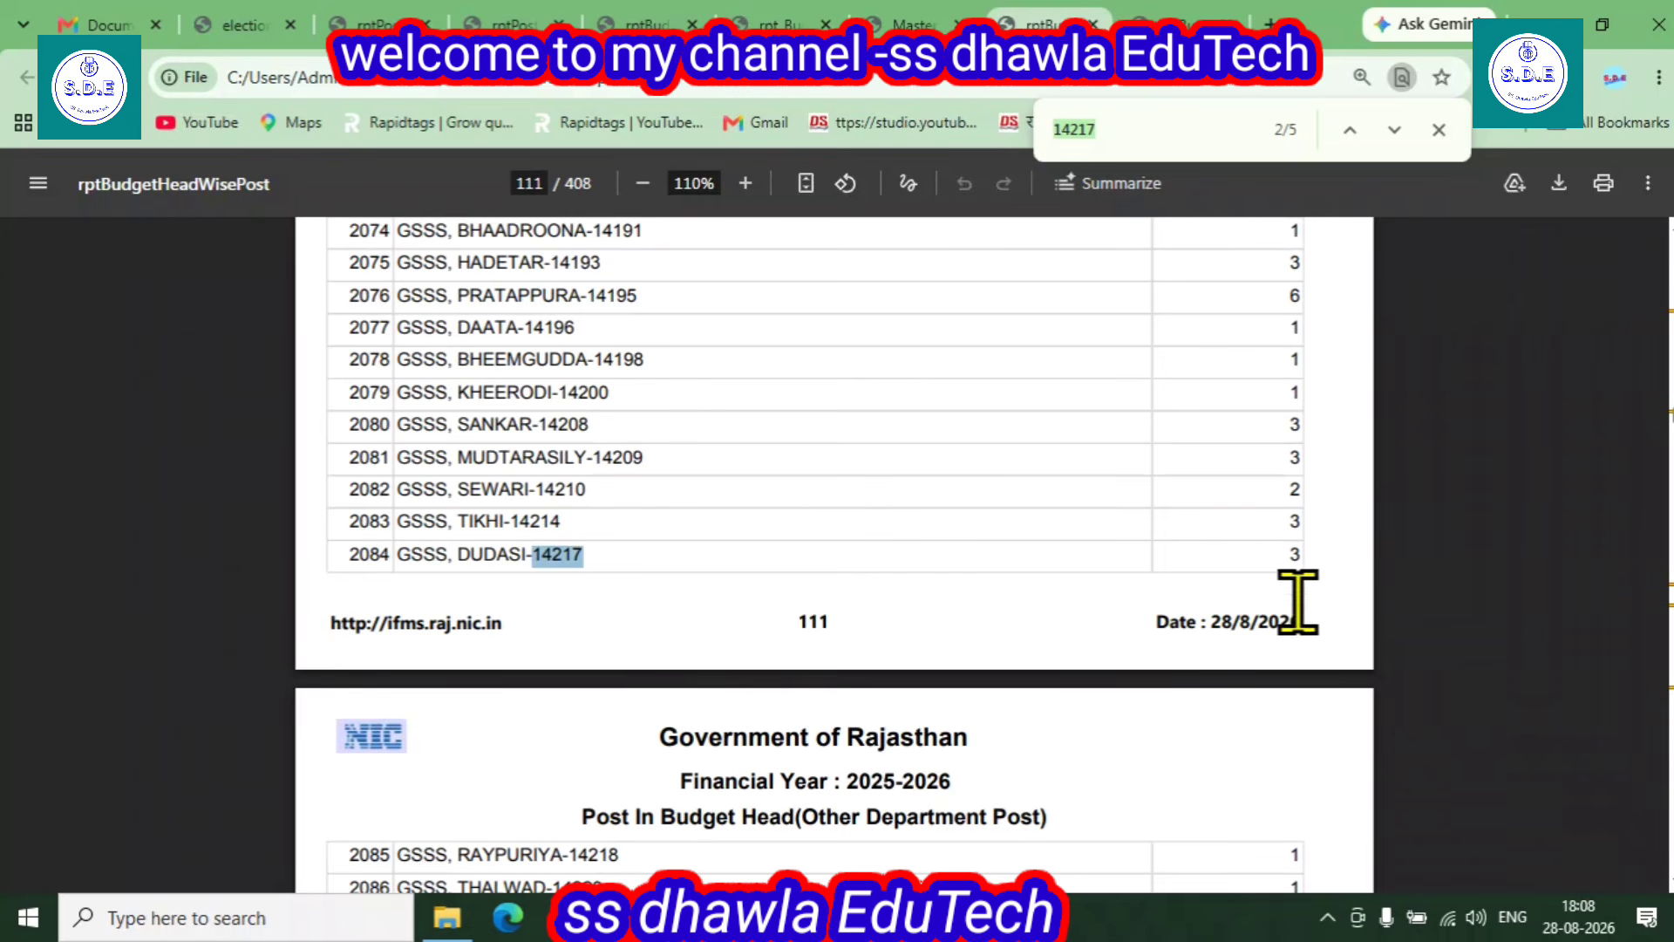
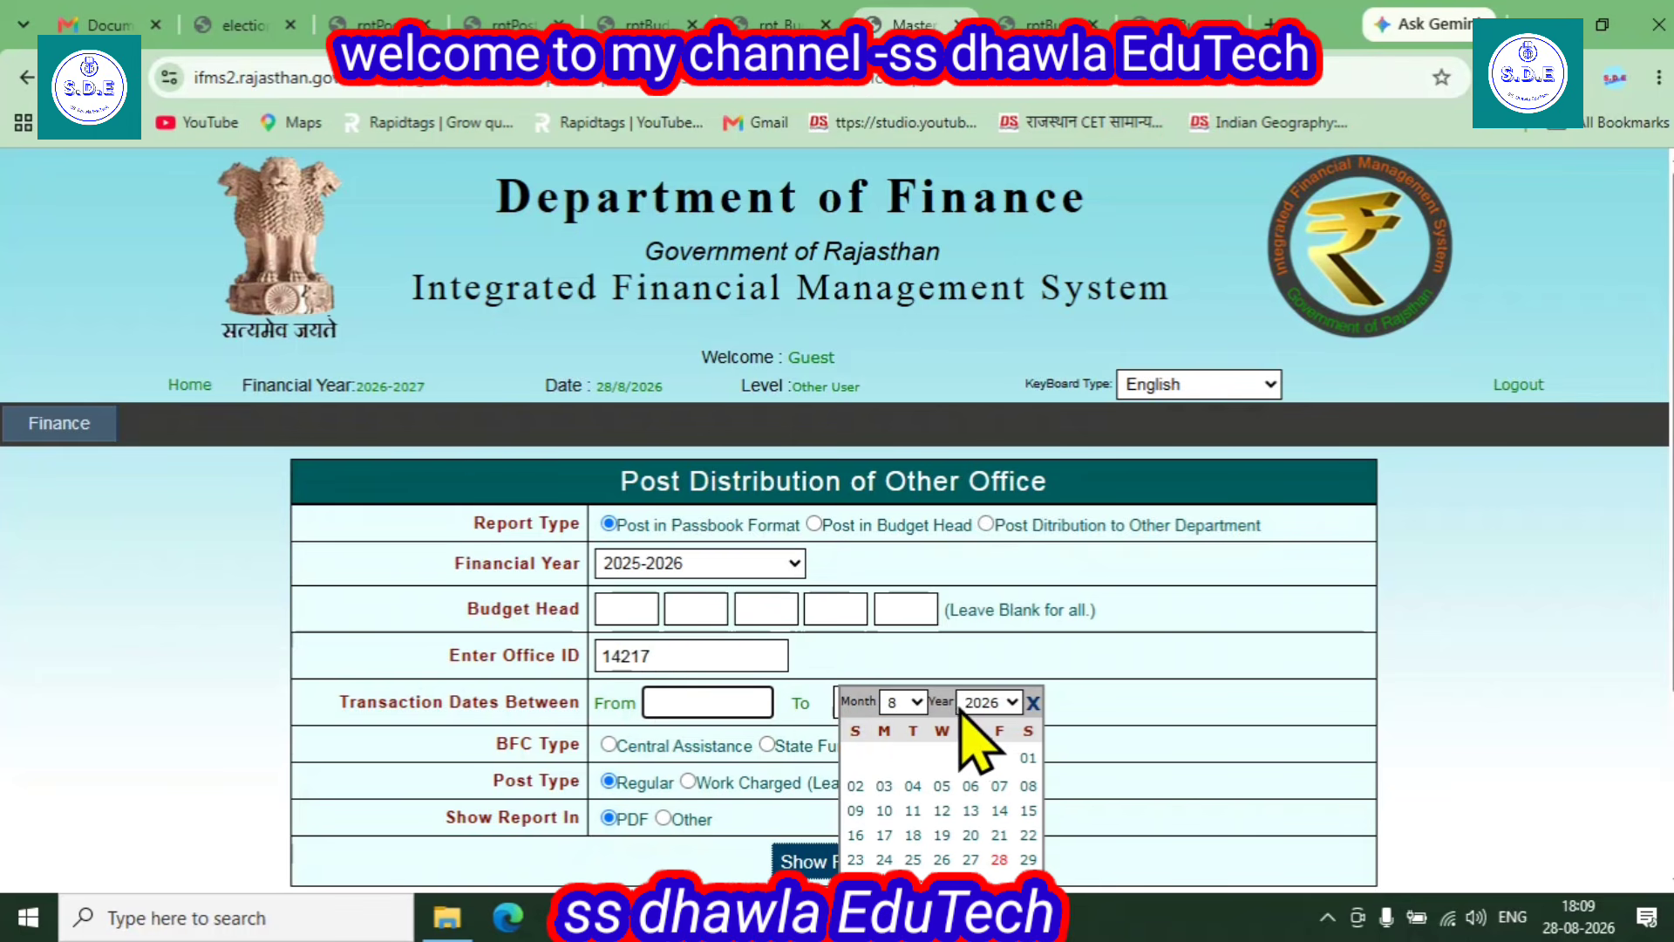
- Pick 01 April 2025 as the From date and 30 April 2025 as the To date in the calendars
{"action": "left_click", "coordinate": [988, 702]}
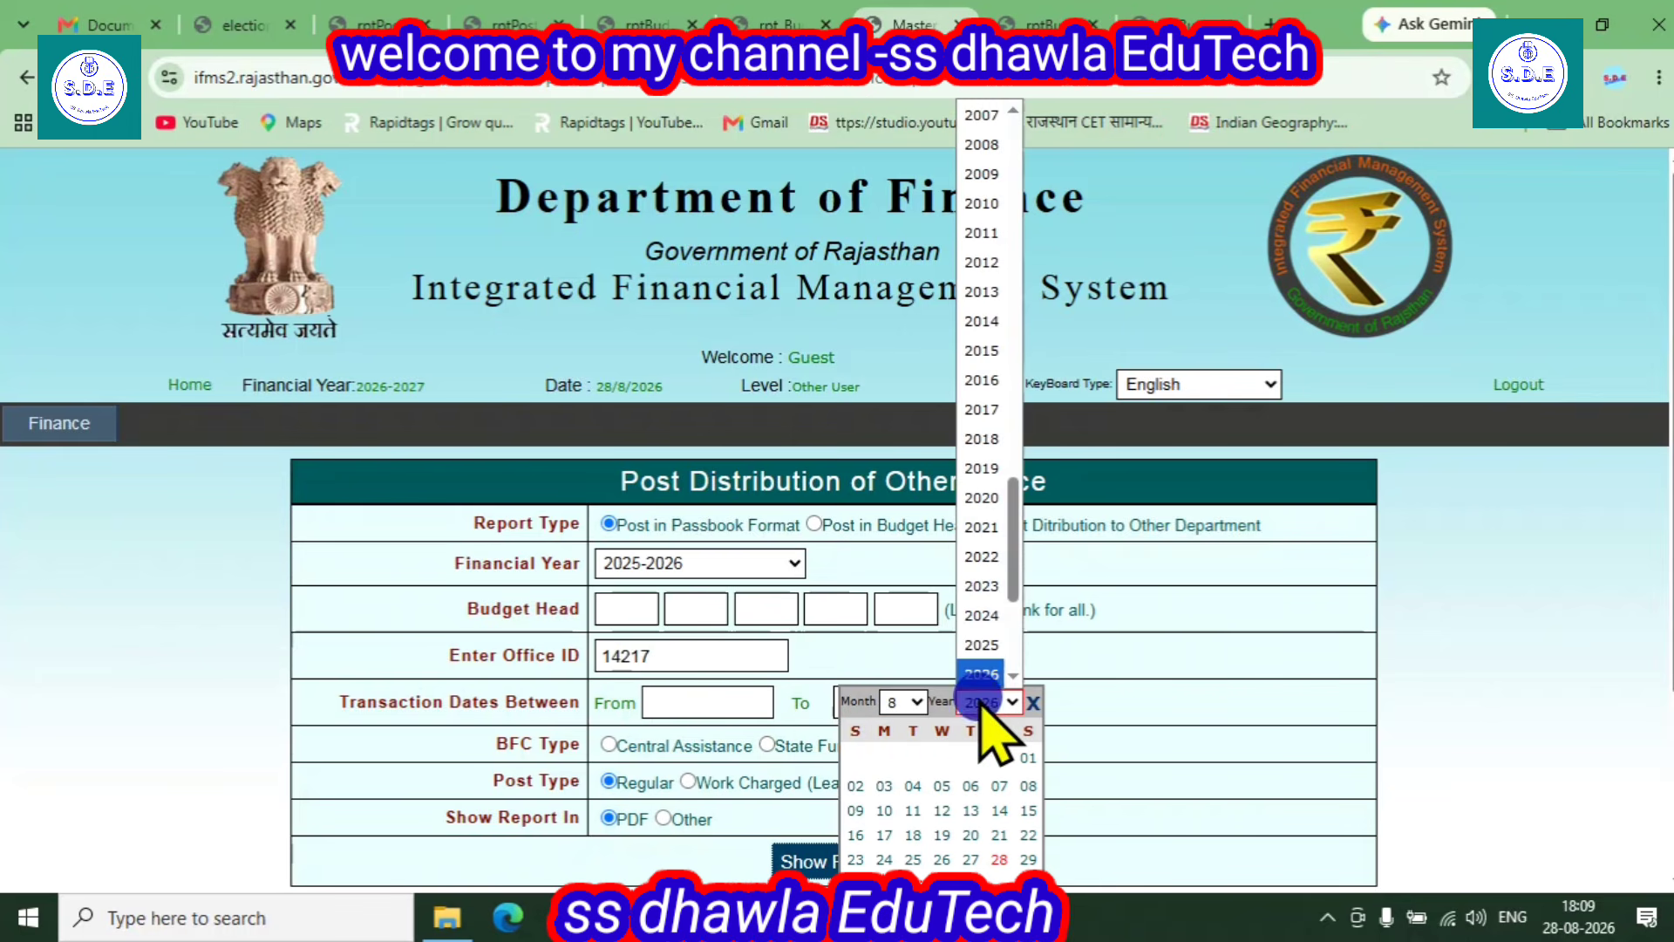
{"action": "left_click", "coordinate": [986, 647]}
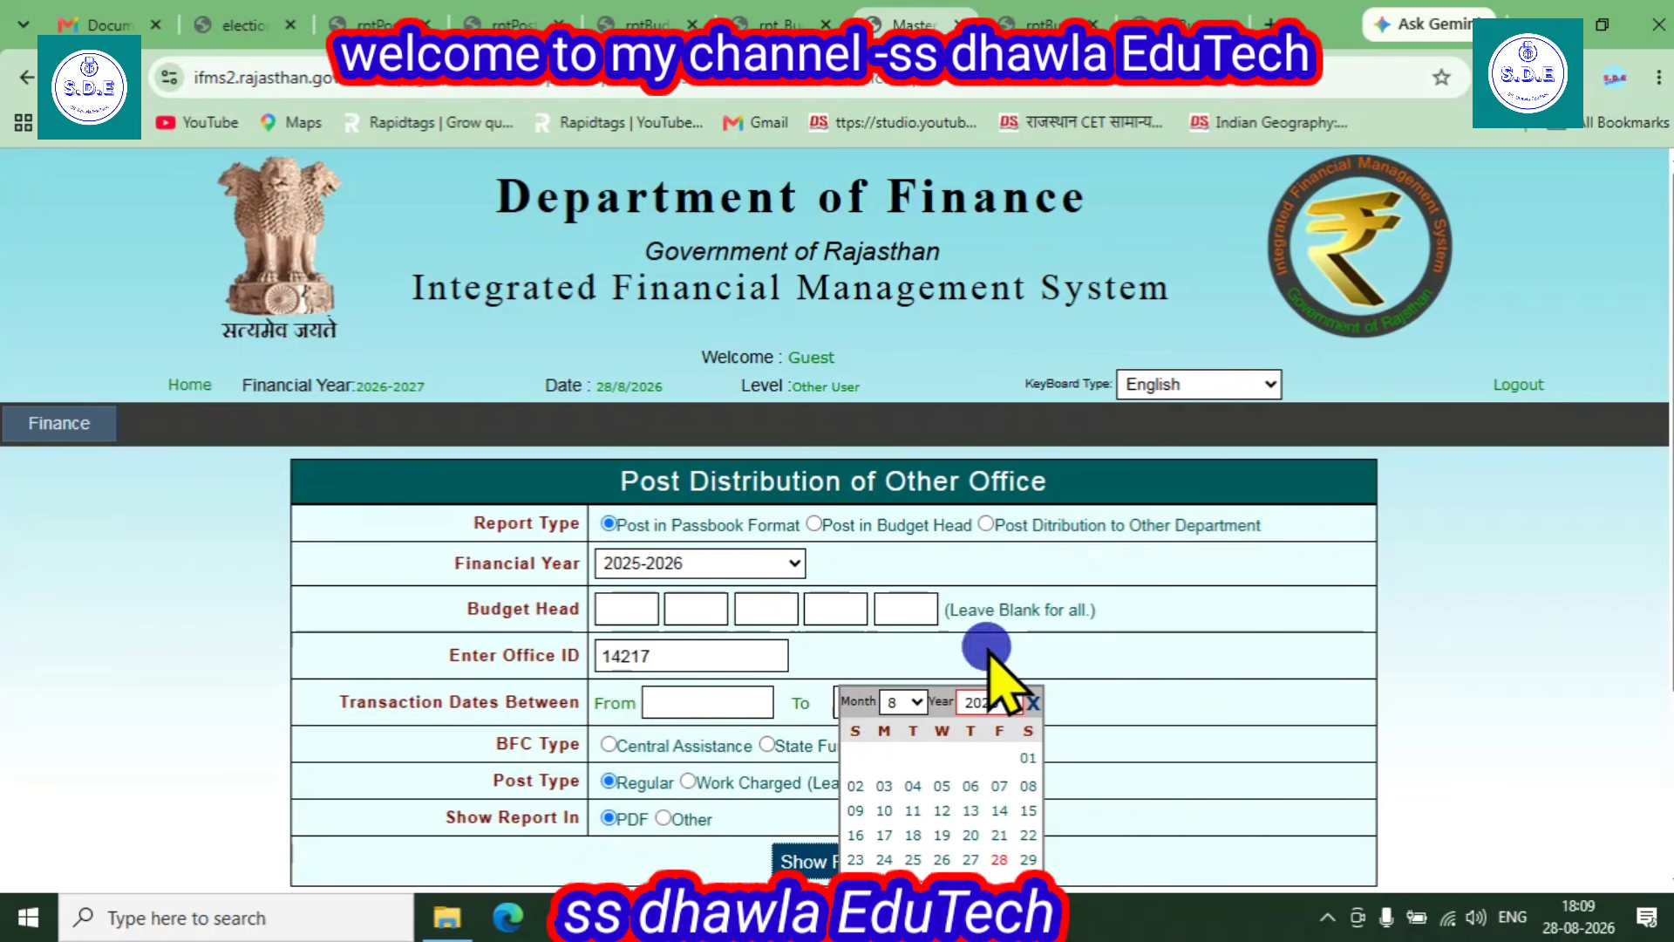
{"action": "left_click", "coordinate": [902, 702]}
{"action": "left_click", "coordinate": [894, 438]}
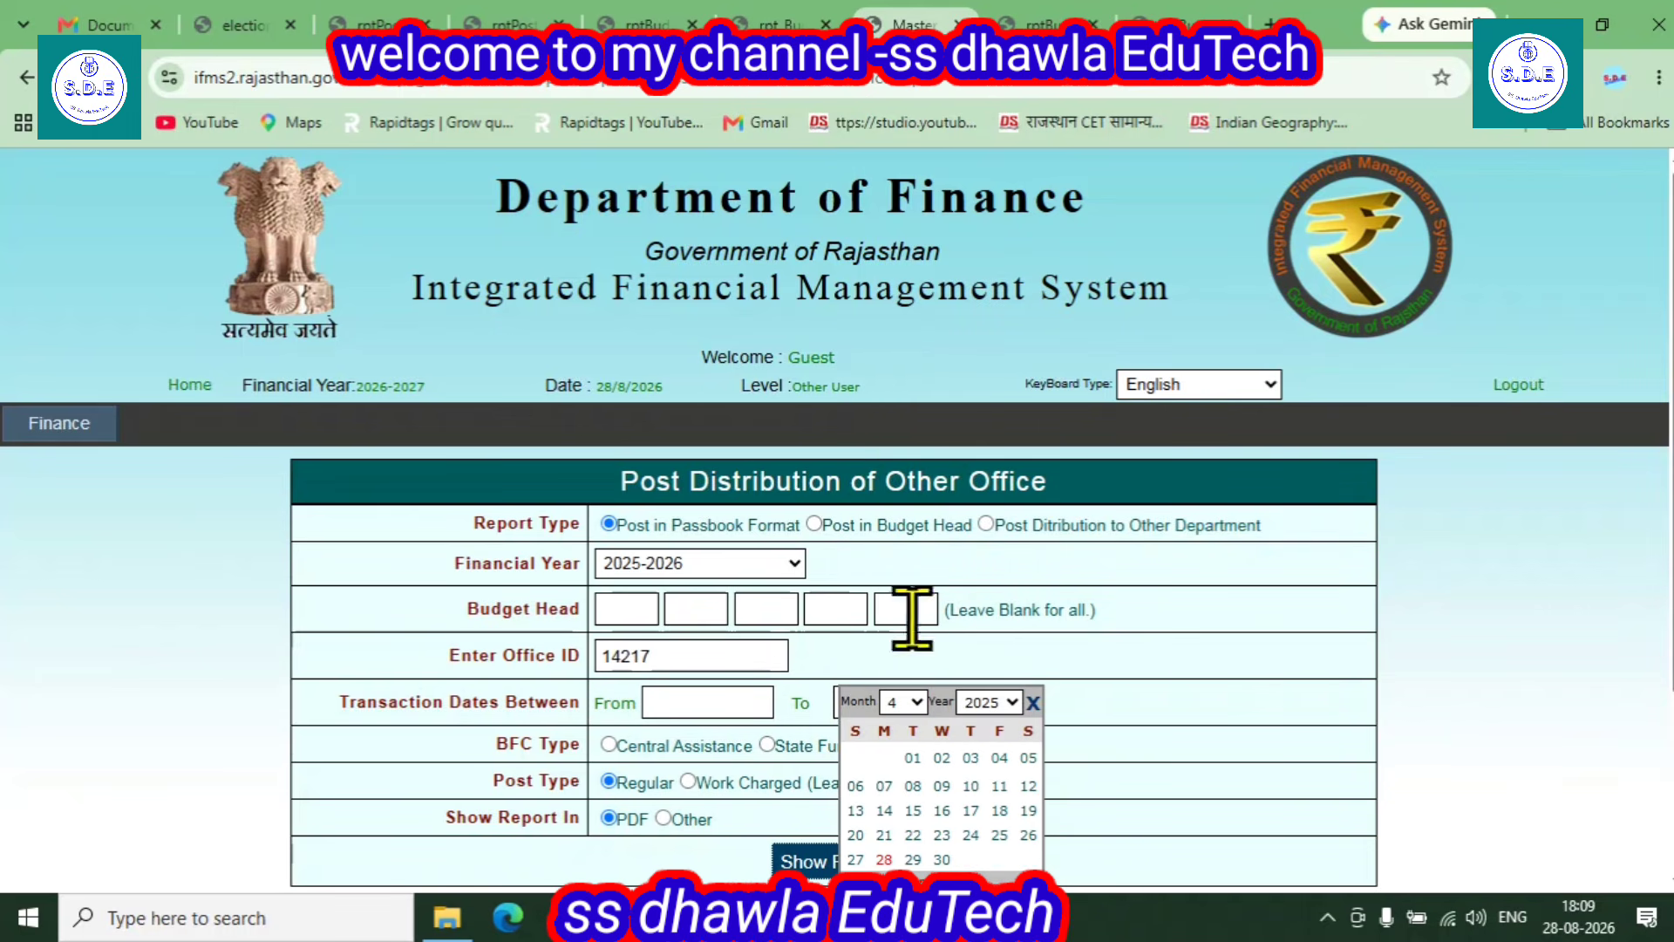
{"action": "left_click", "coordinate": [913, 760]}
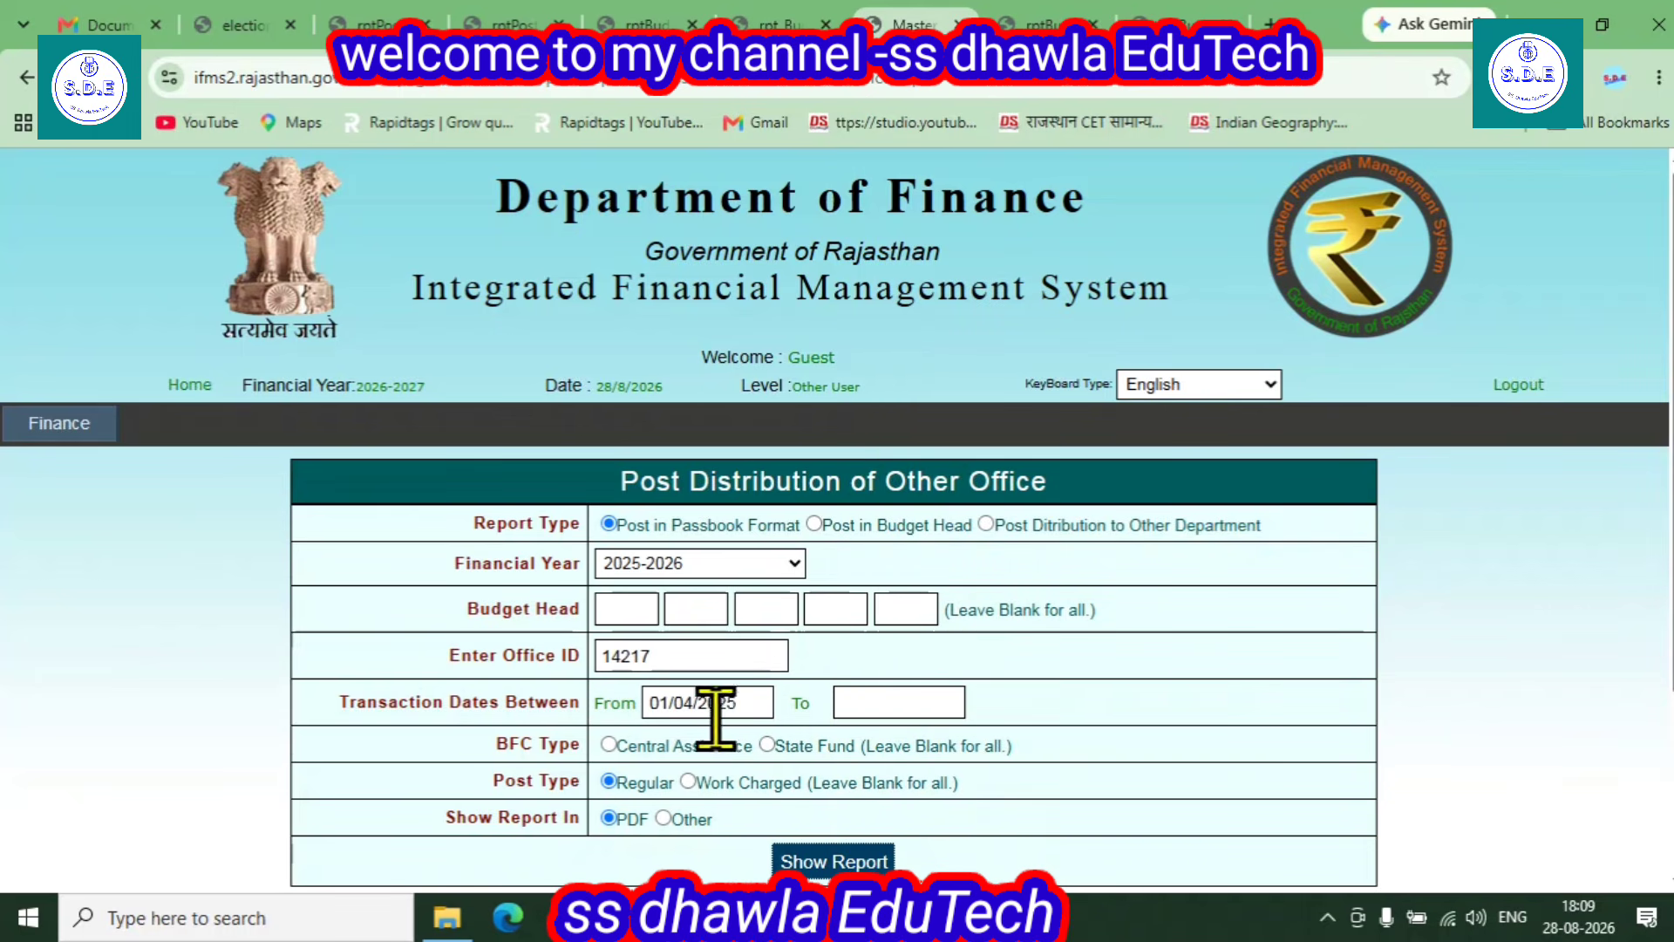
{"action": "left_click", "coordinate": [902, 702]}
{"action": "left_click", "coordinate": [1175, 702]}
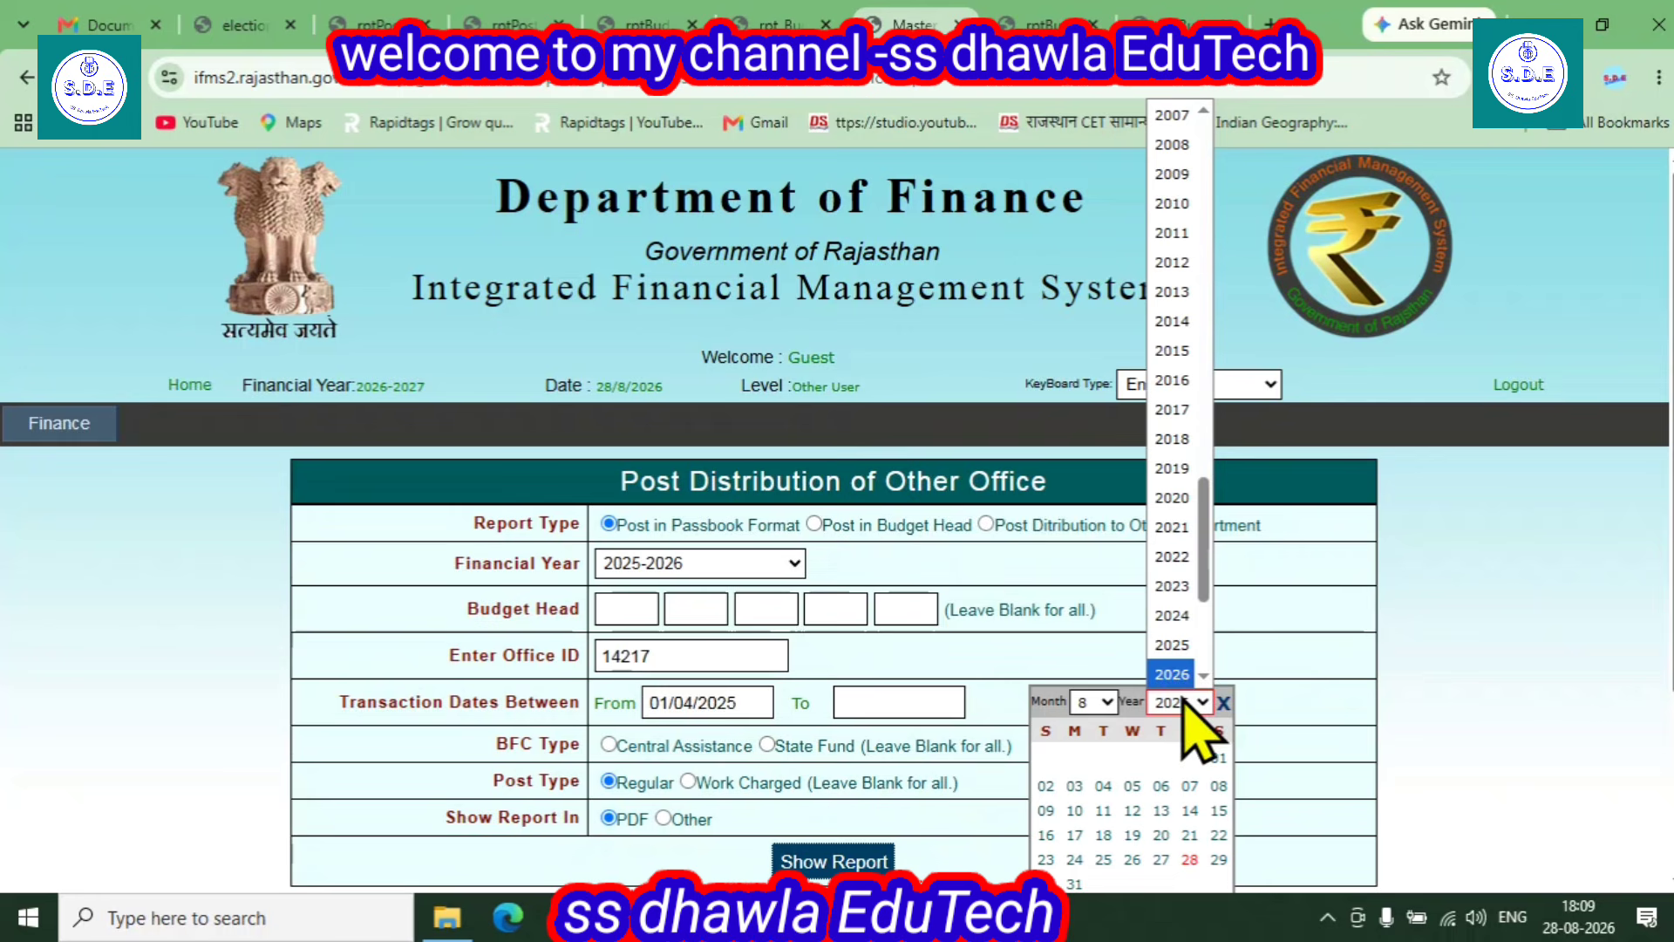
{"action": "left_click", "coordinate": [1177, 645]}
{"action": "left_click", "coordinate": [1094, 702]}
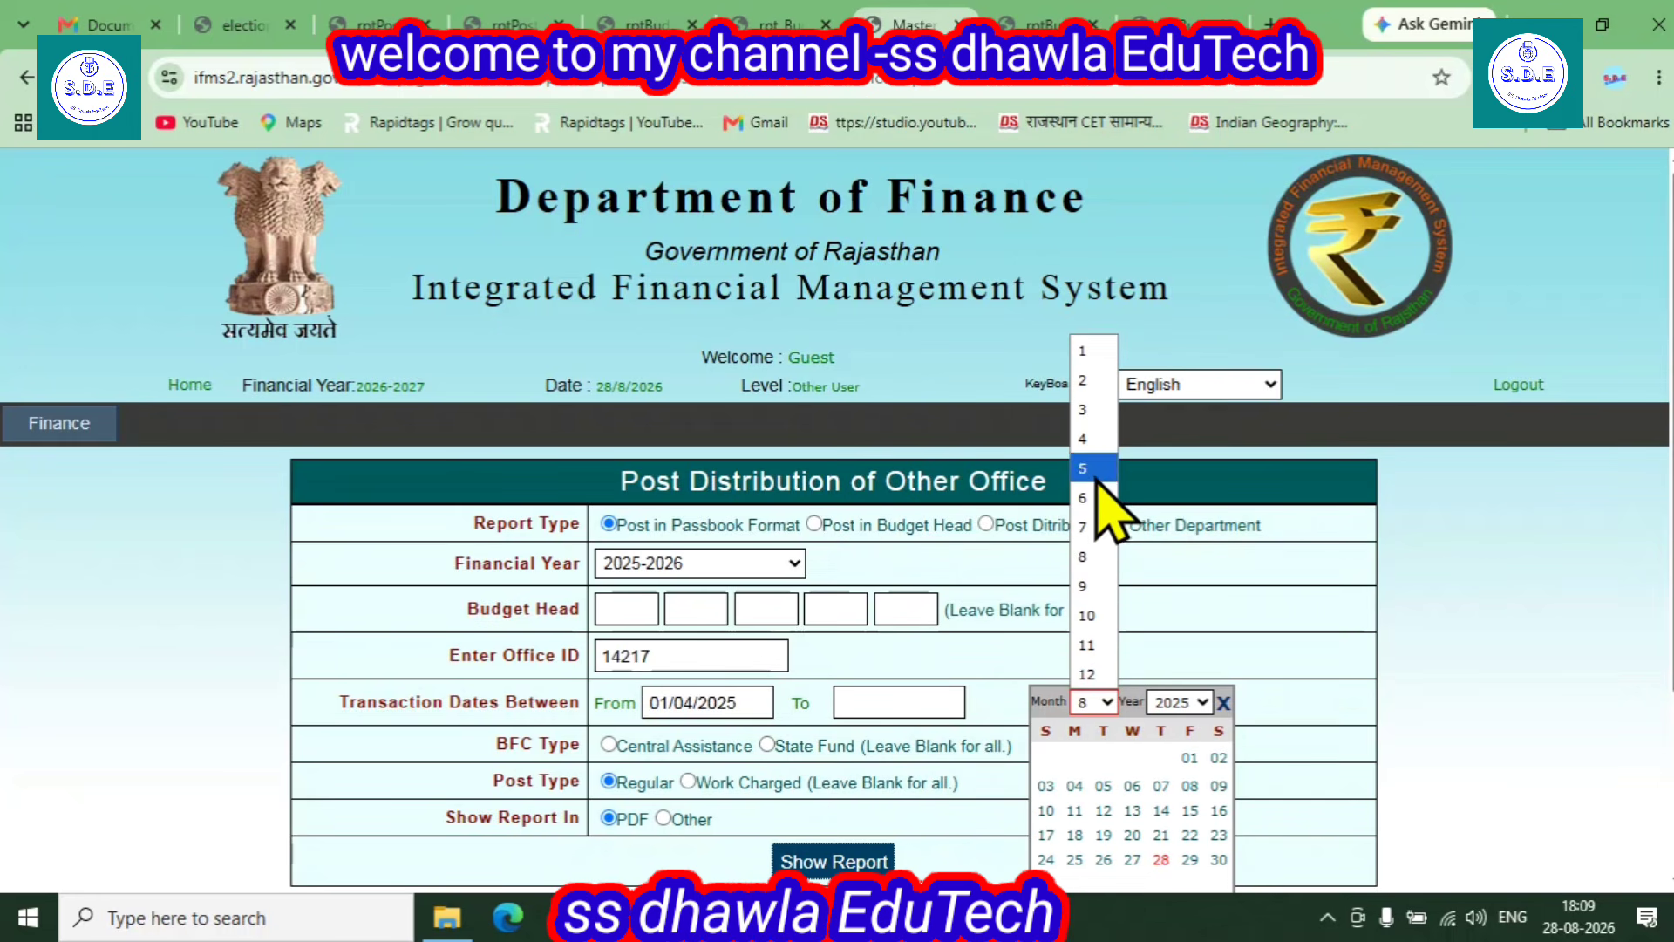
{"action": "left_click", "coordinate": [1086, 438]}
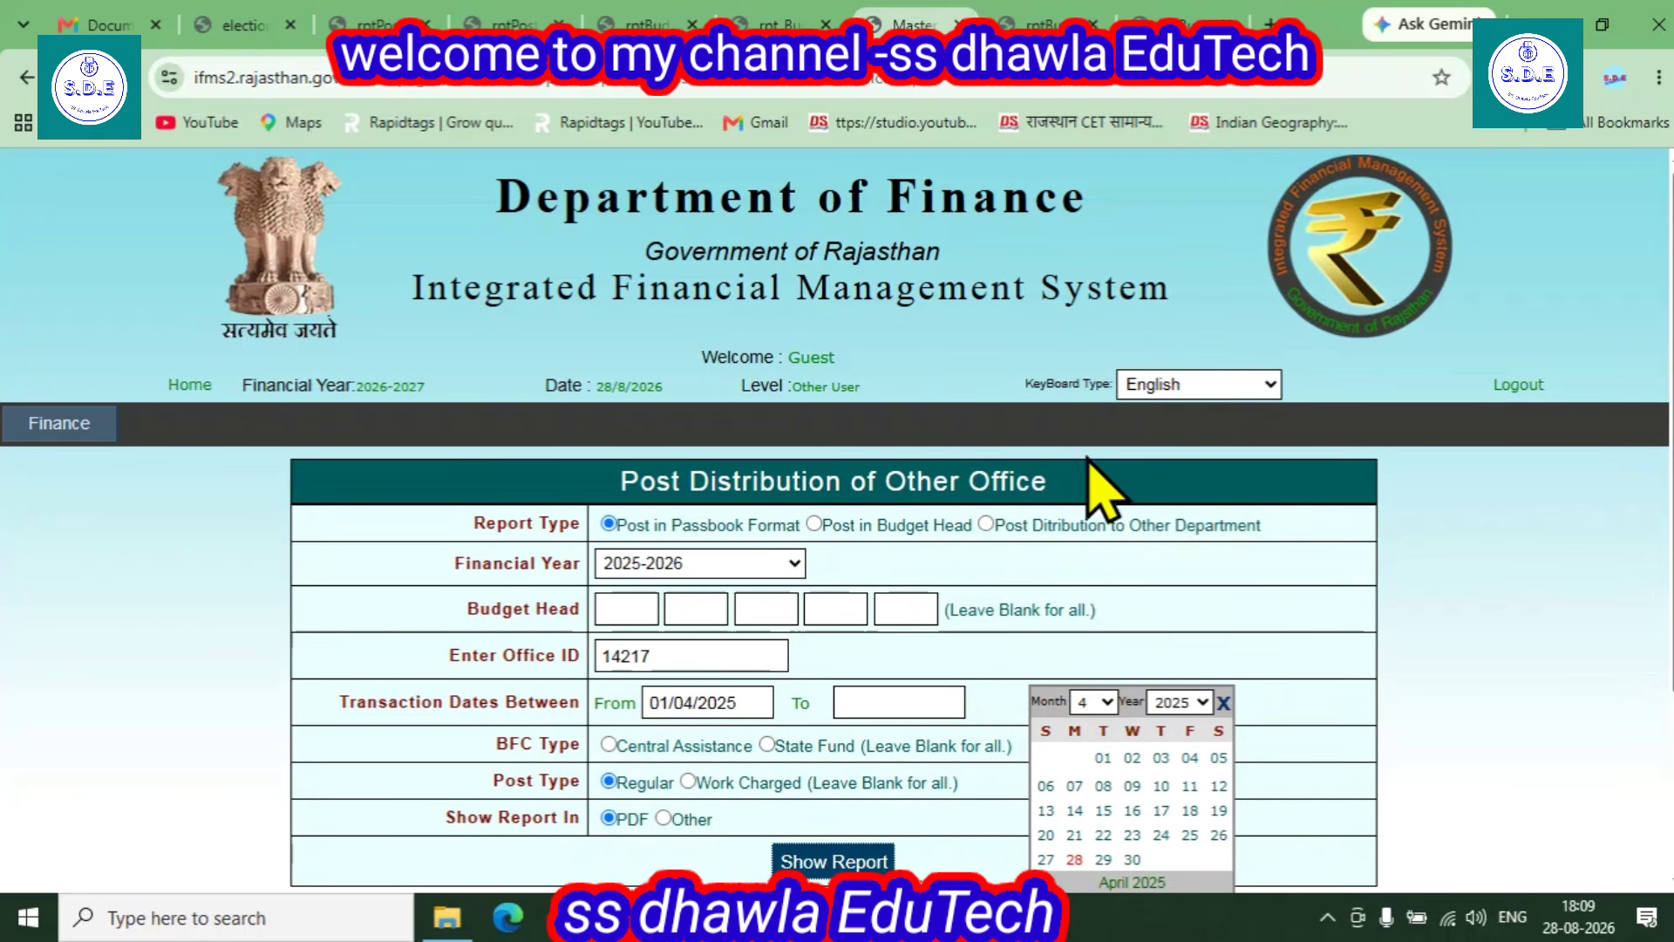
{"action": "left_click", "coordinate": [1132, 859]}
{"action": "scroll", "coordinate": [566, 706], "scroll_direction": "down", "scroll_amount": 3}
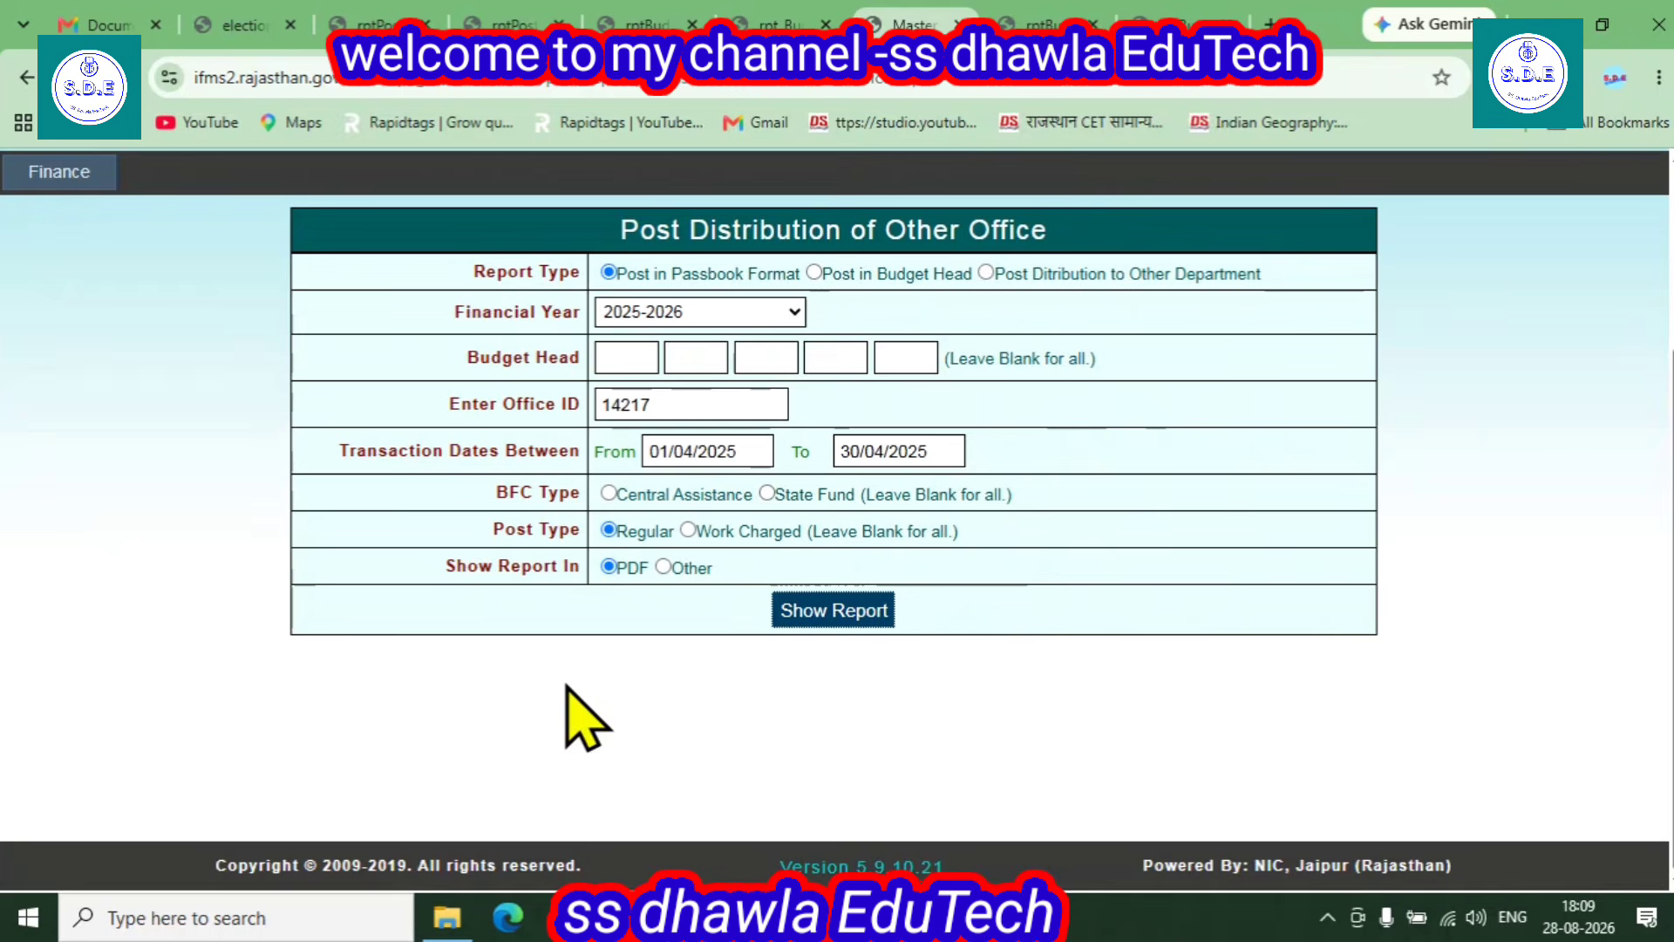
- Generate the report, save it as rptPostDistributionToOtherOfficeInPassbookFormat (10).pdf, and open the downloaded file
{"action": "left_click", "coordinate": [800, 613]}
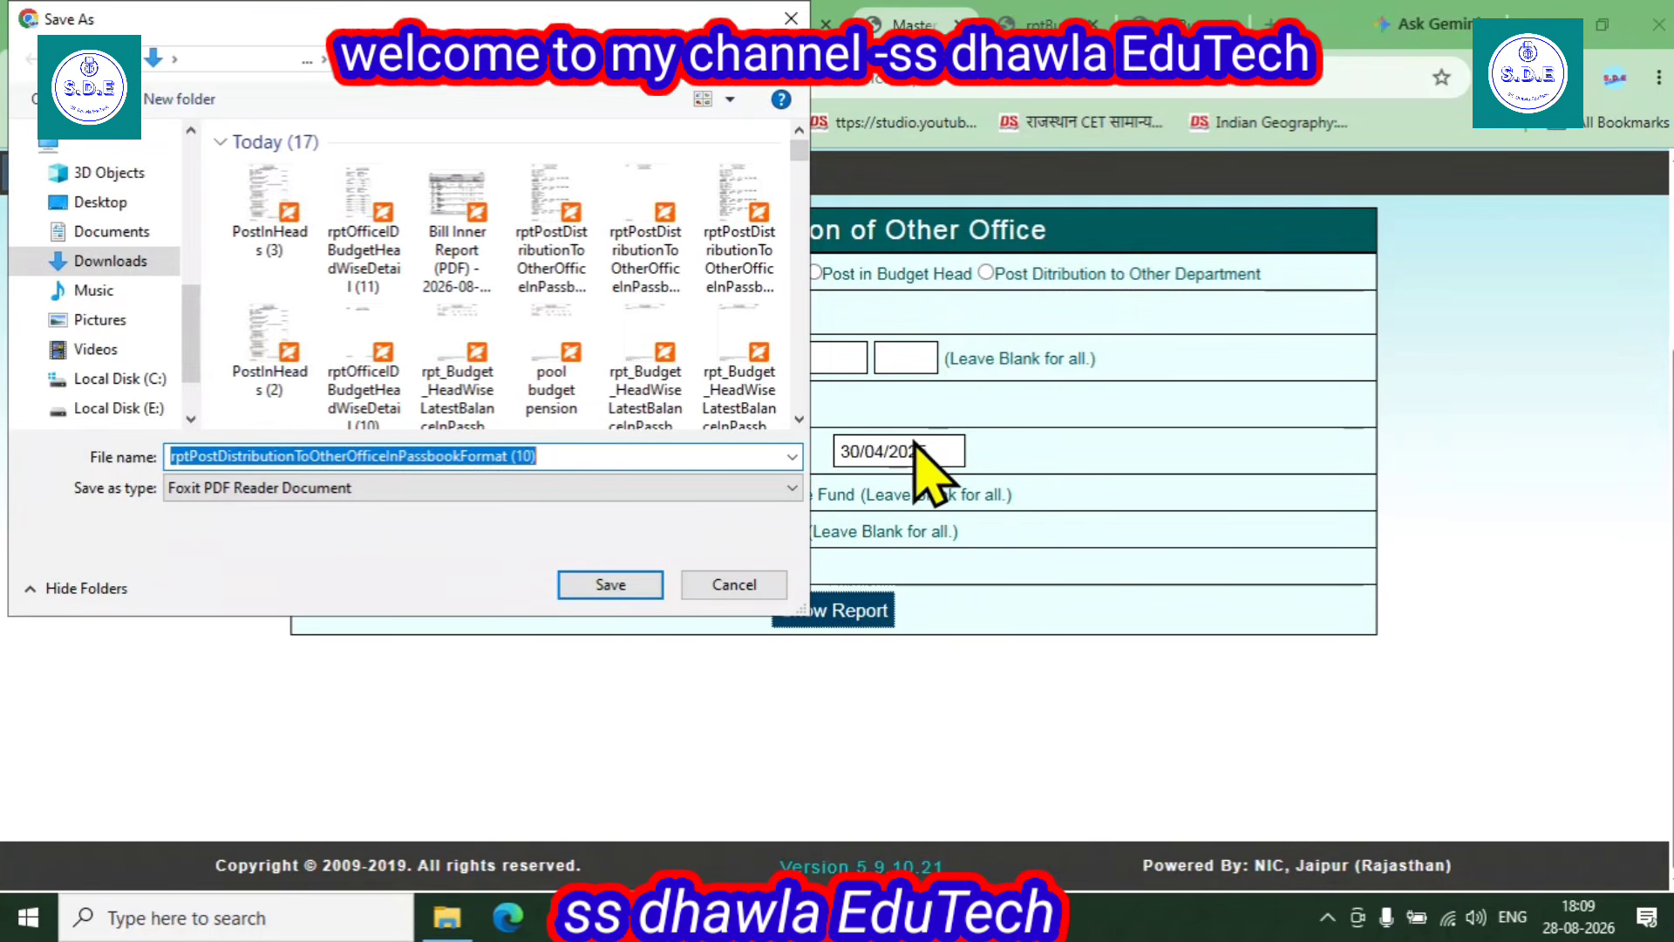
{"action": "left_click", "coordinate": [582, 586]}
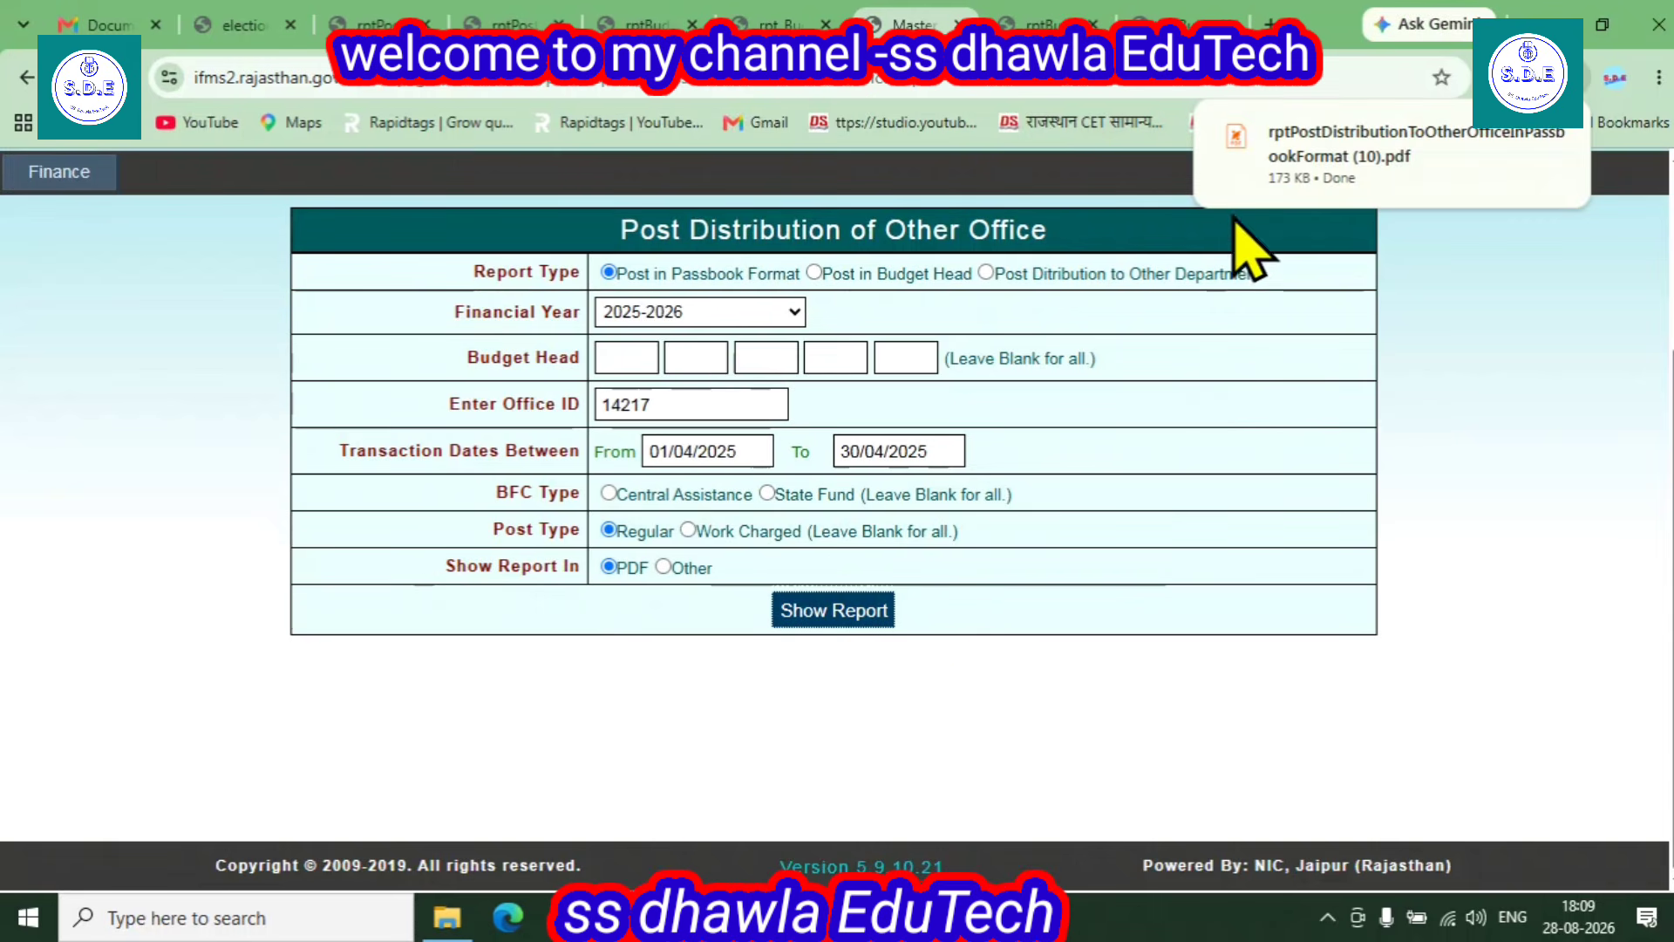
{"action": "left_click", "coordinate": [1293, 163]}
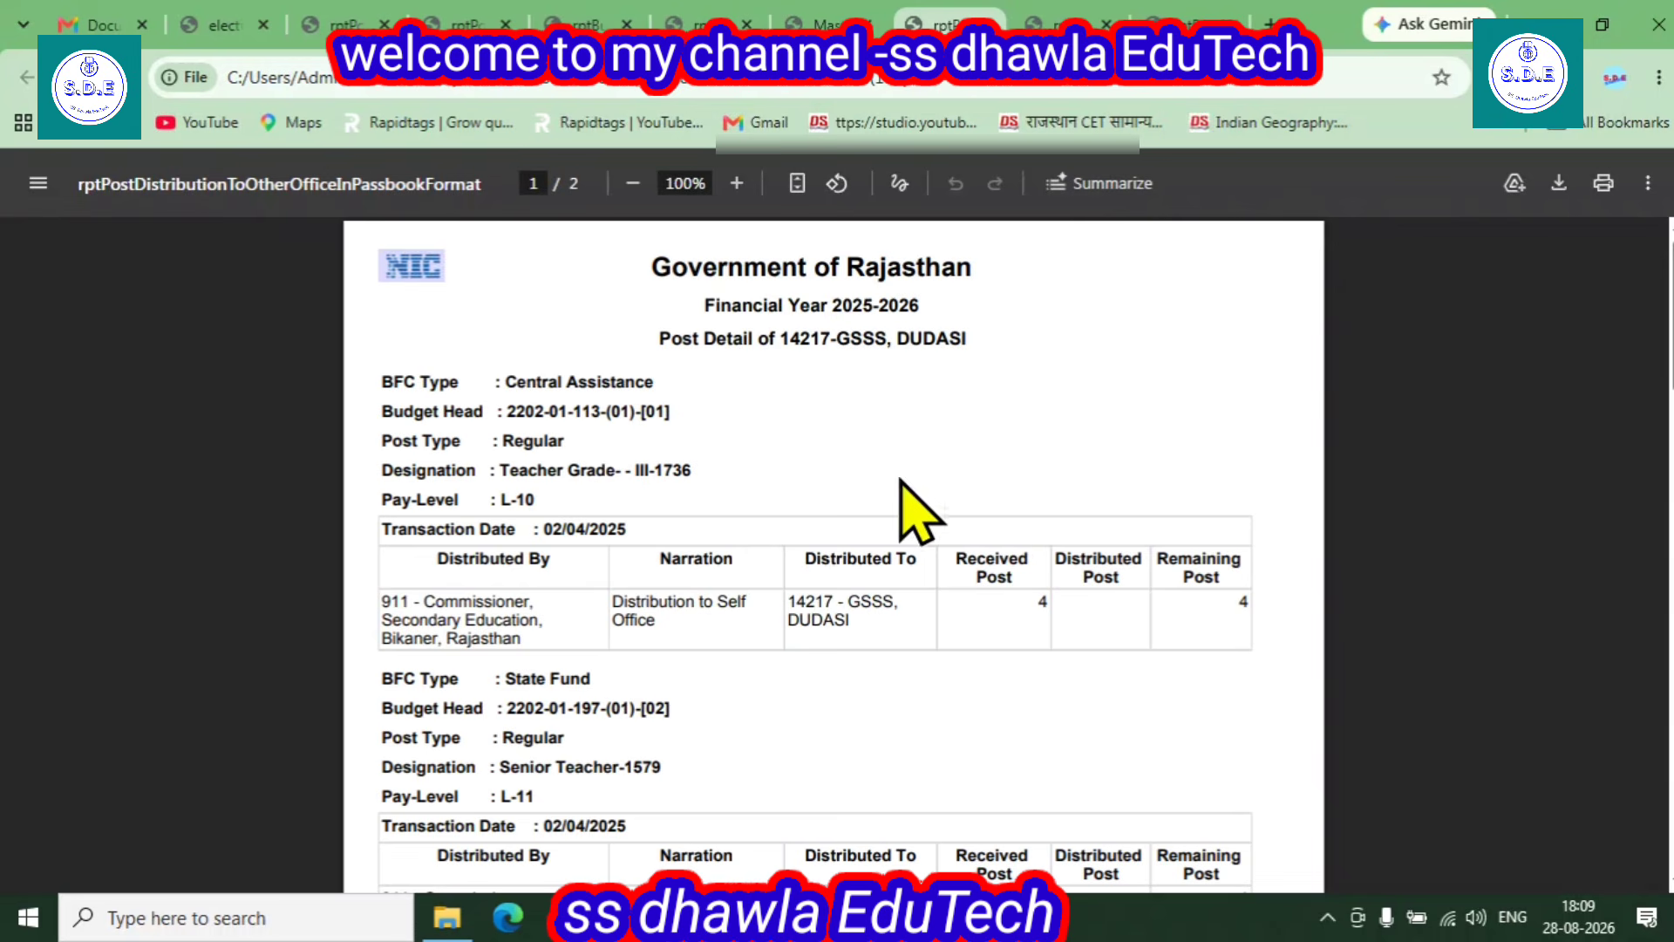
- Zoom to 110% and highlight the Central Assistance budget head, first row, remaining post 1, and Teacher-1734 L-10
{"action": "left_click", "coordinate": [737, 183]}
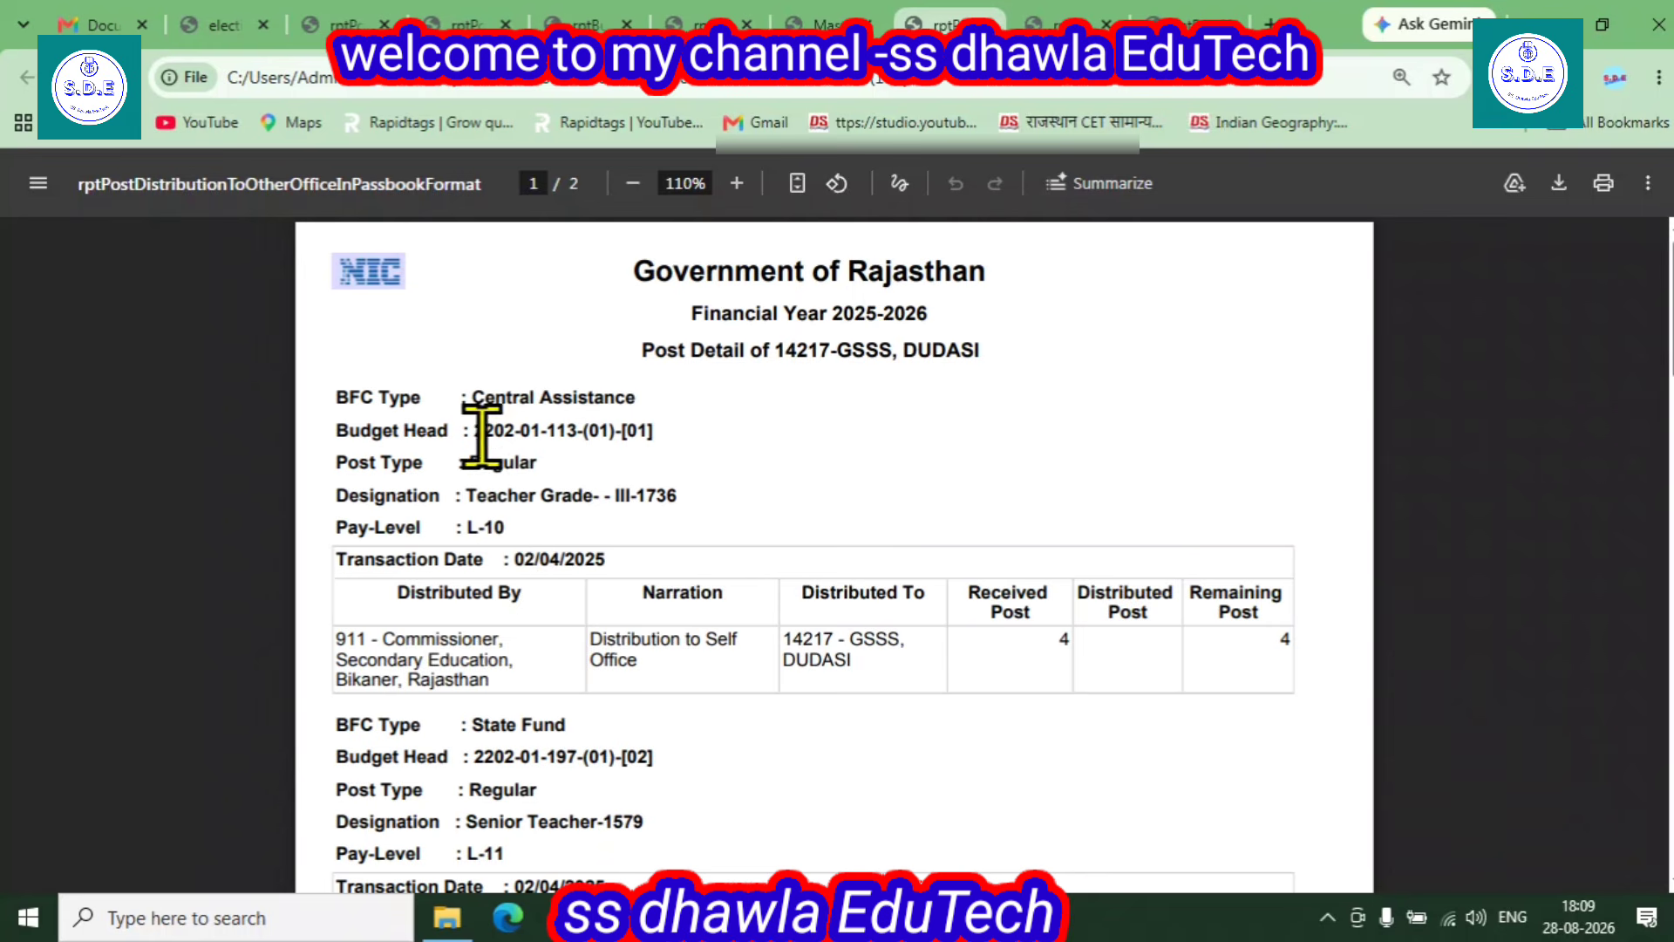
{"action": "left_click_drag", "start_coordinate": [479, 429], "coordinate": [626, 430]}
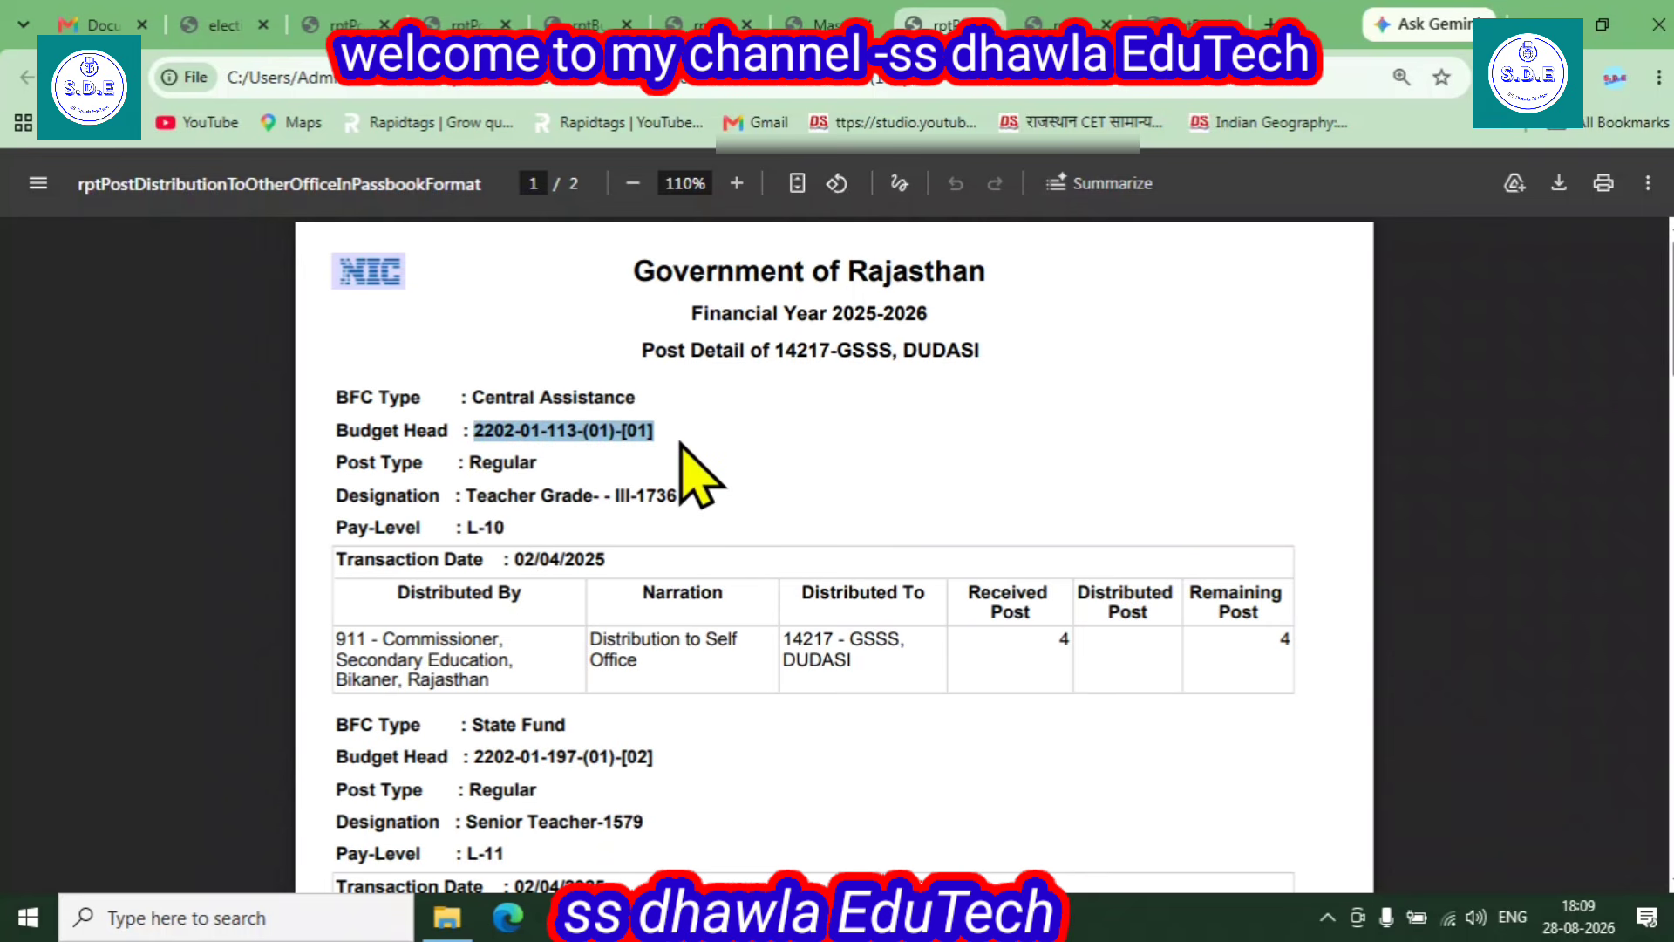
{"action": "left_click_drag", "start_coordinate": [476, 528], "coordinate": [1236, 617]}
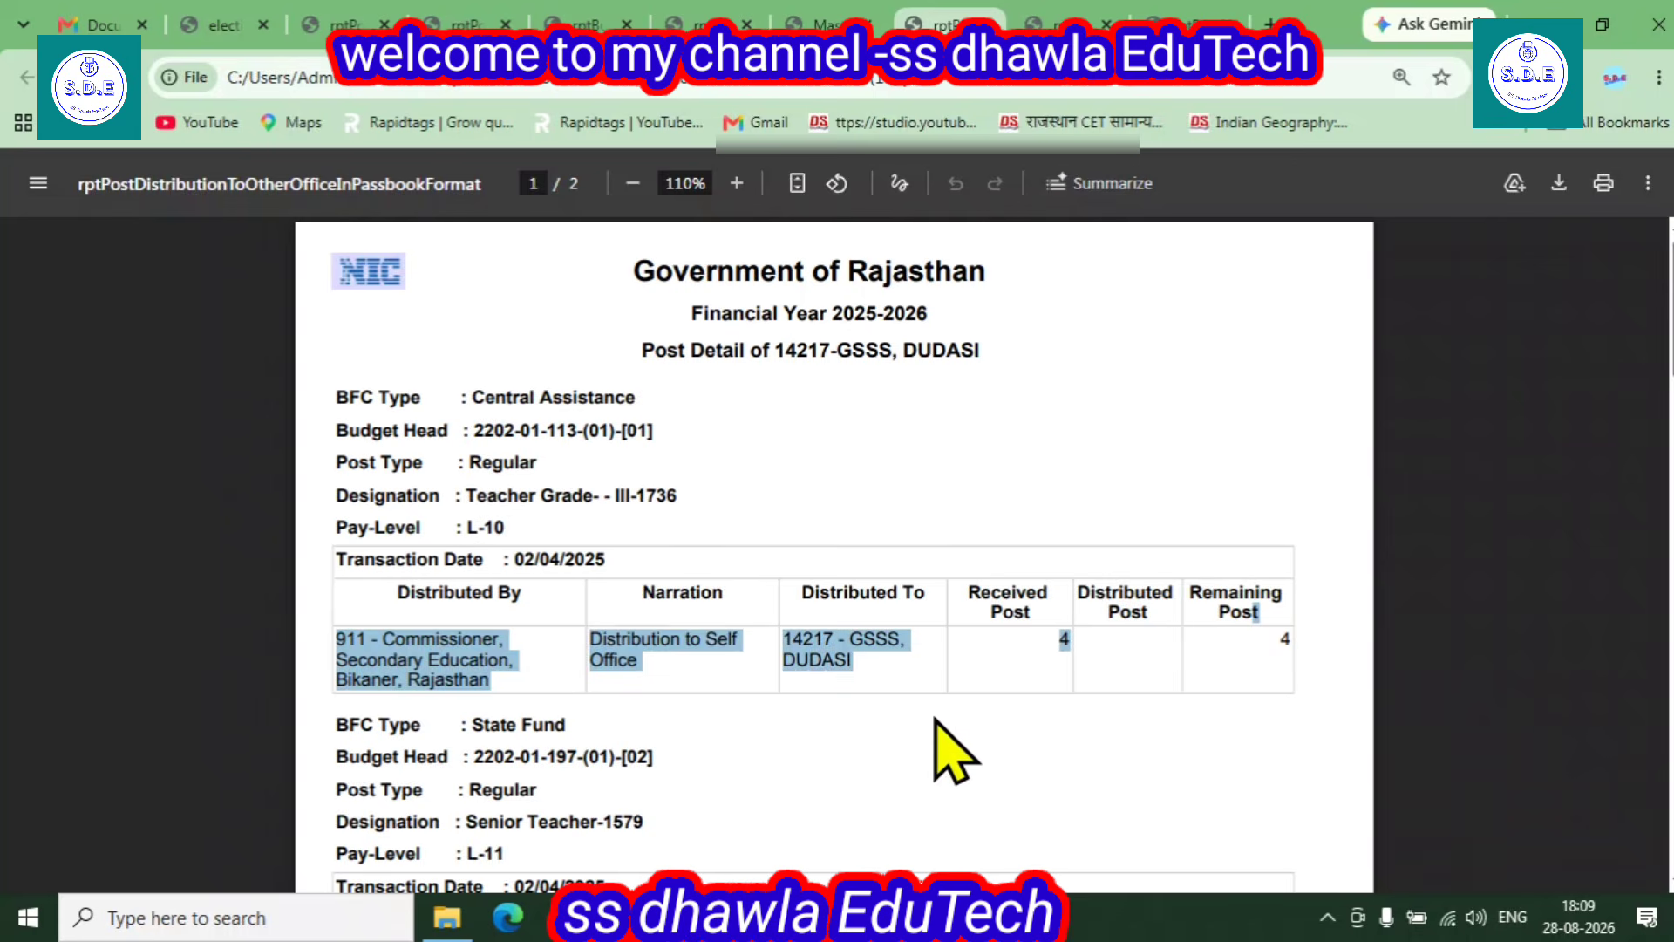
{"action": "scroll", "coordinate": [937, 745], "scroll_direction": "down", "scroll_amount": 5}
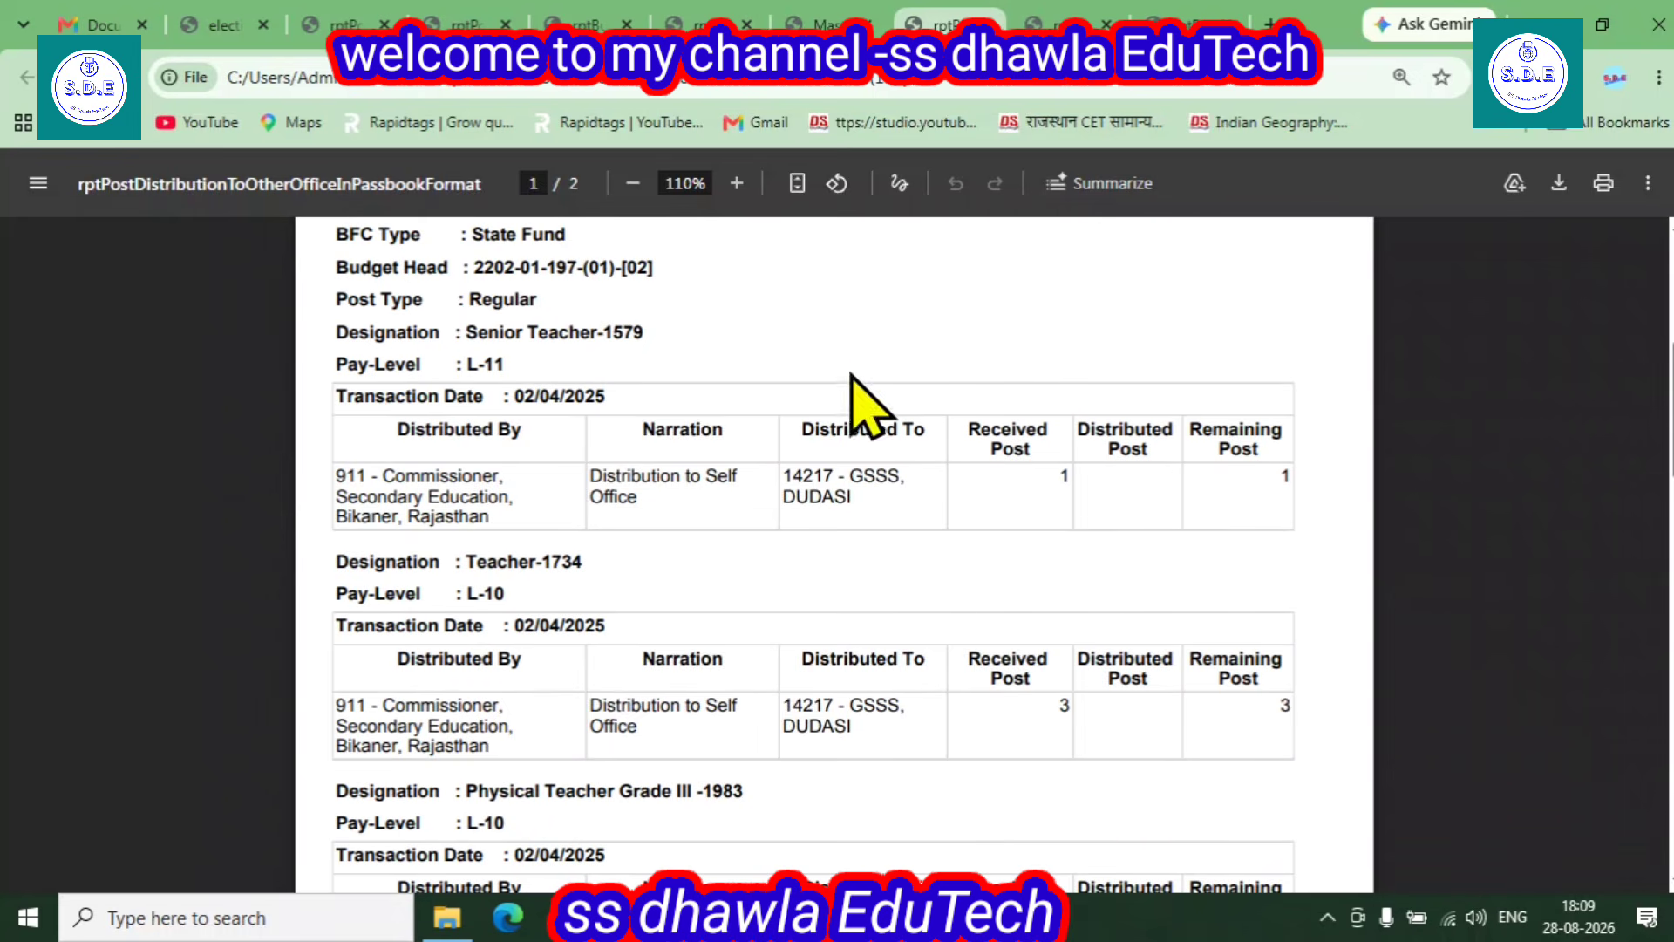
{"action": "left_click_drag", "start_coordinate": [1277, 486], "coordinate": [1303, 485]}
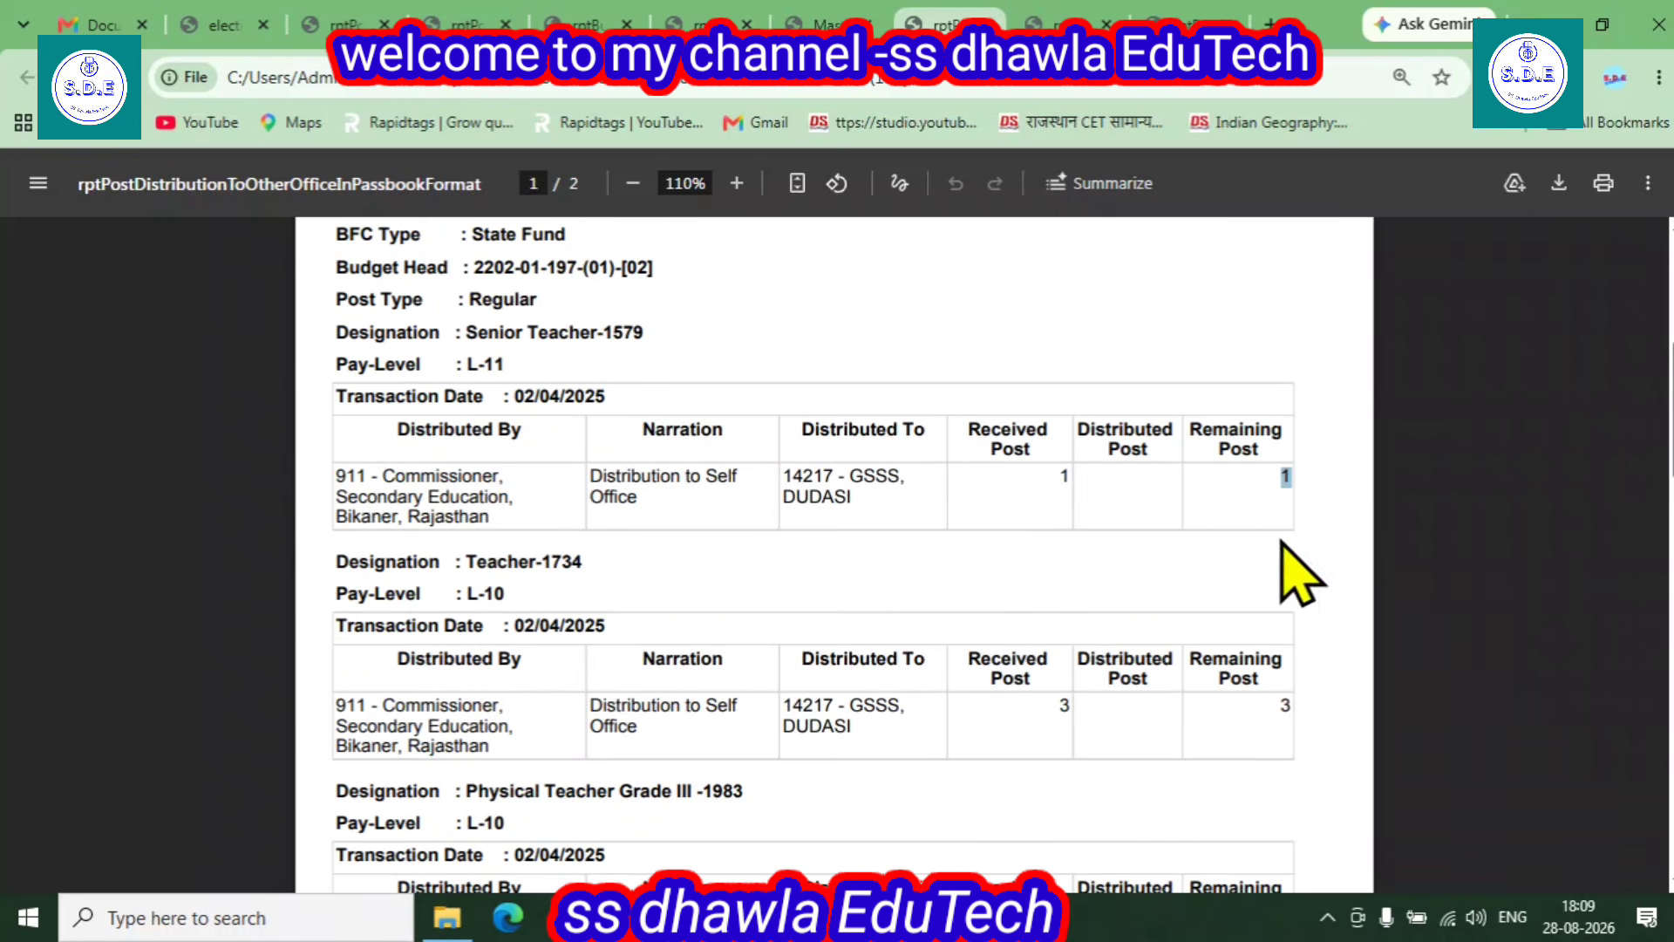
{"action": "left_click_drag", "start_coordinate": [468, 596], "coordinate": [523, 610]}
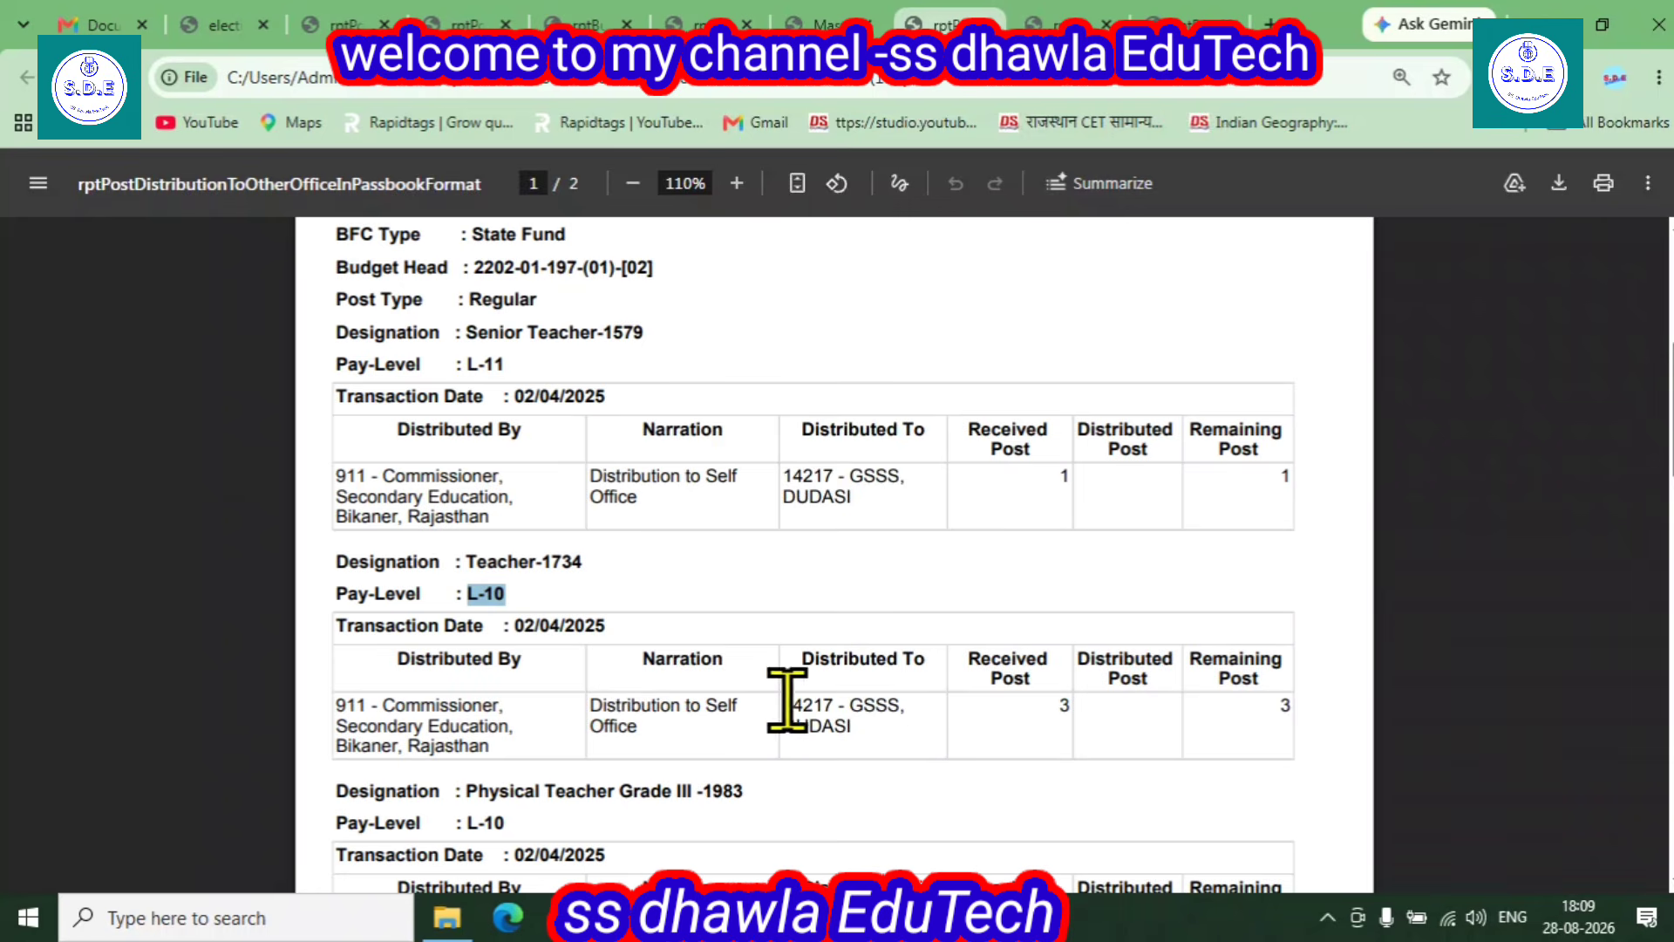
{"action": "left_click", "coordinate": [1264, 709]}
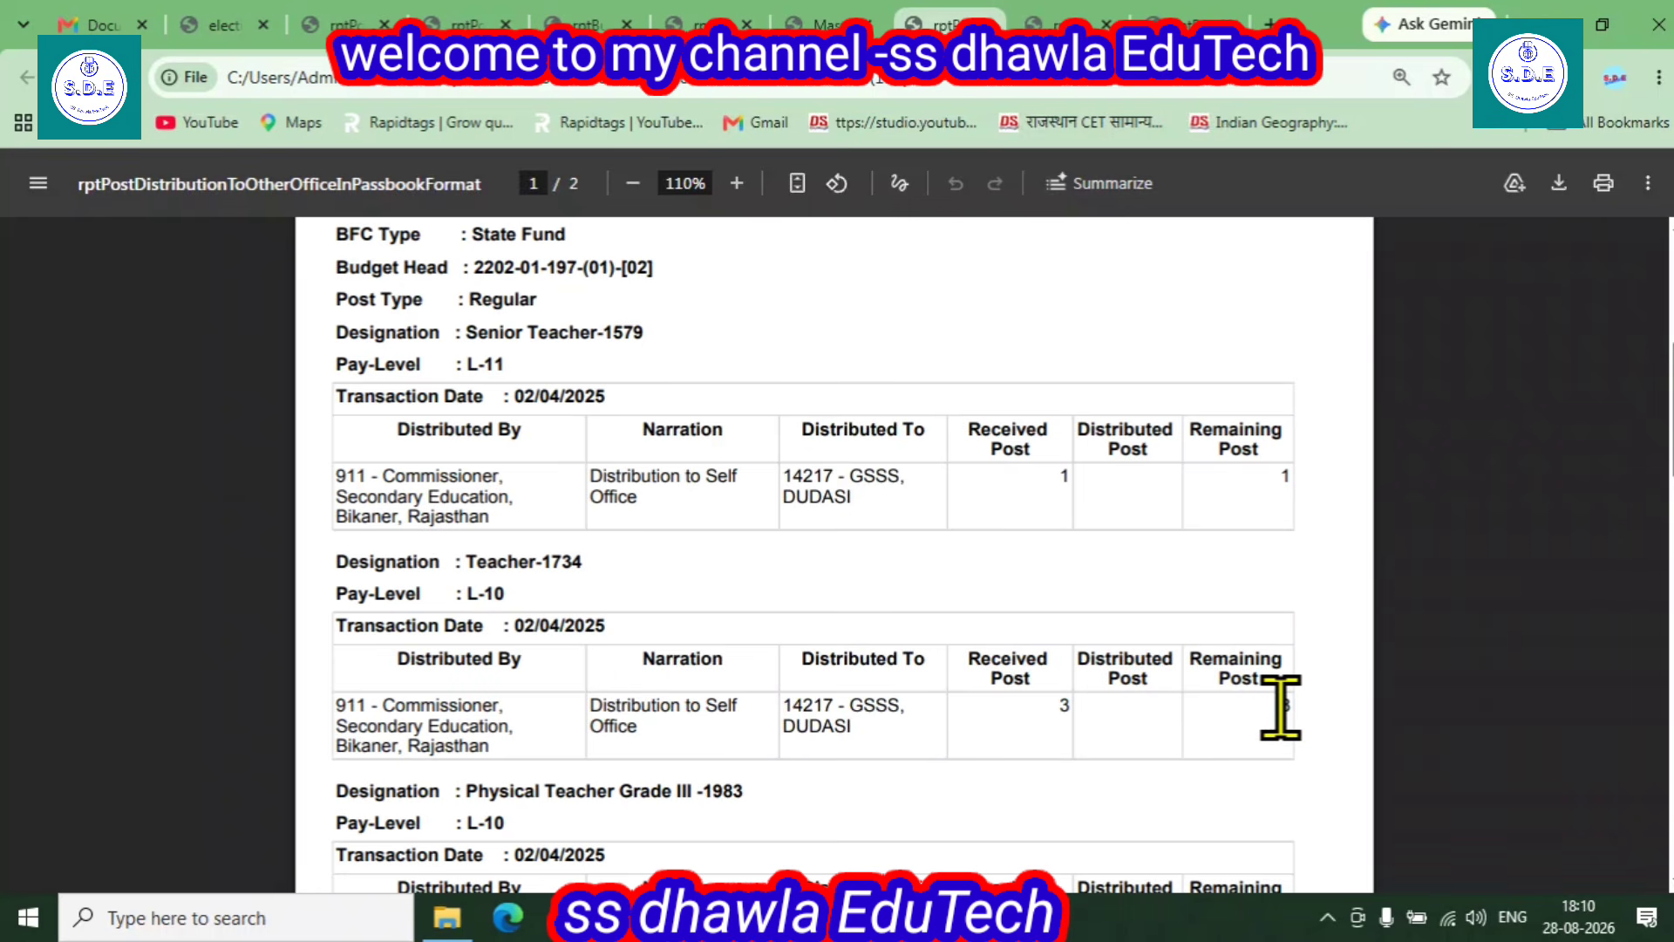
- Scroll through the 14217-GSSS, DUDASI report back up to page 1's header, then return to the request form
{"action": "scroll", "coordinate": [1230, 715], "scroll_direction": "down", "scroll_amount": 4}
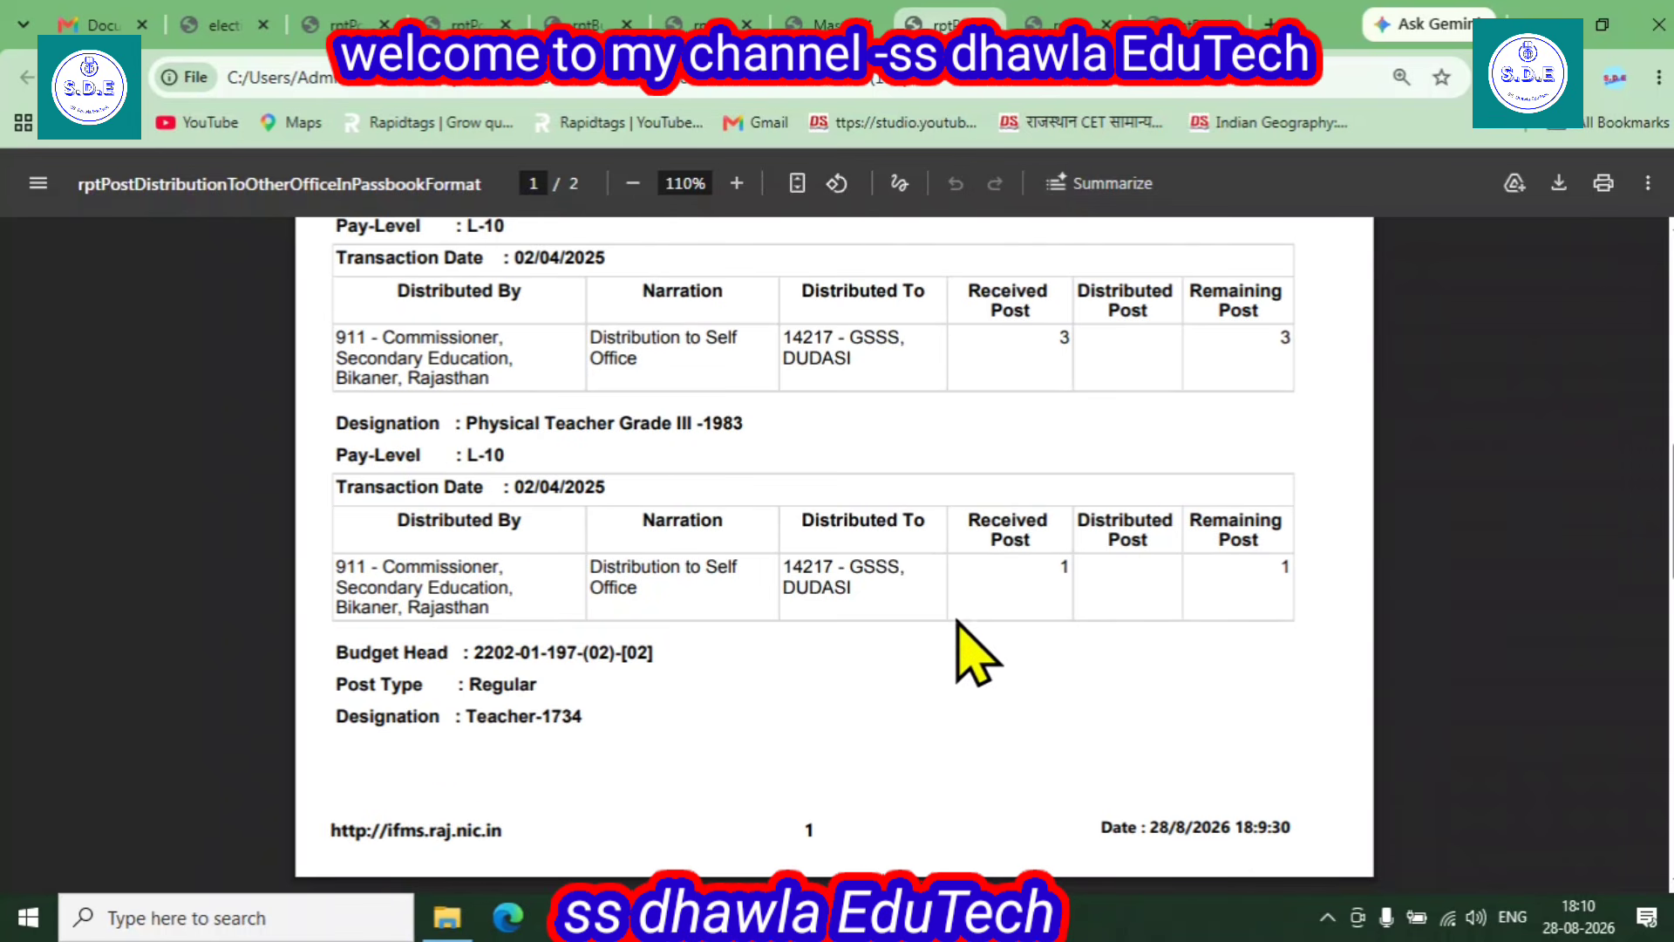
{"action": "scroll", "coordinate": [950, 655], "scroll_direction": "down", "scroll_amount": 3}
{"action": "scroll", "coordinate": [941, 698], "scroll_direction": "down", "scroll_amount": 4}
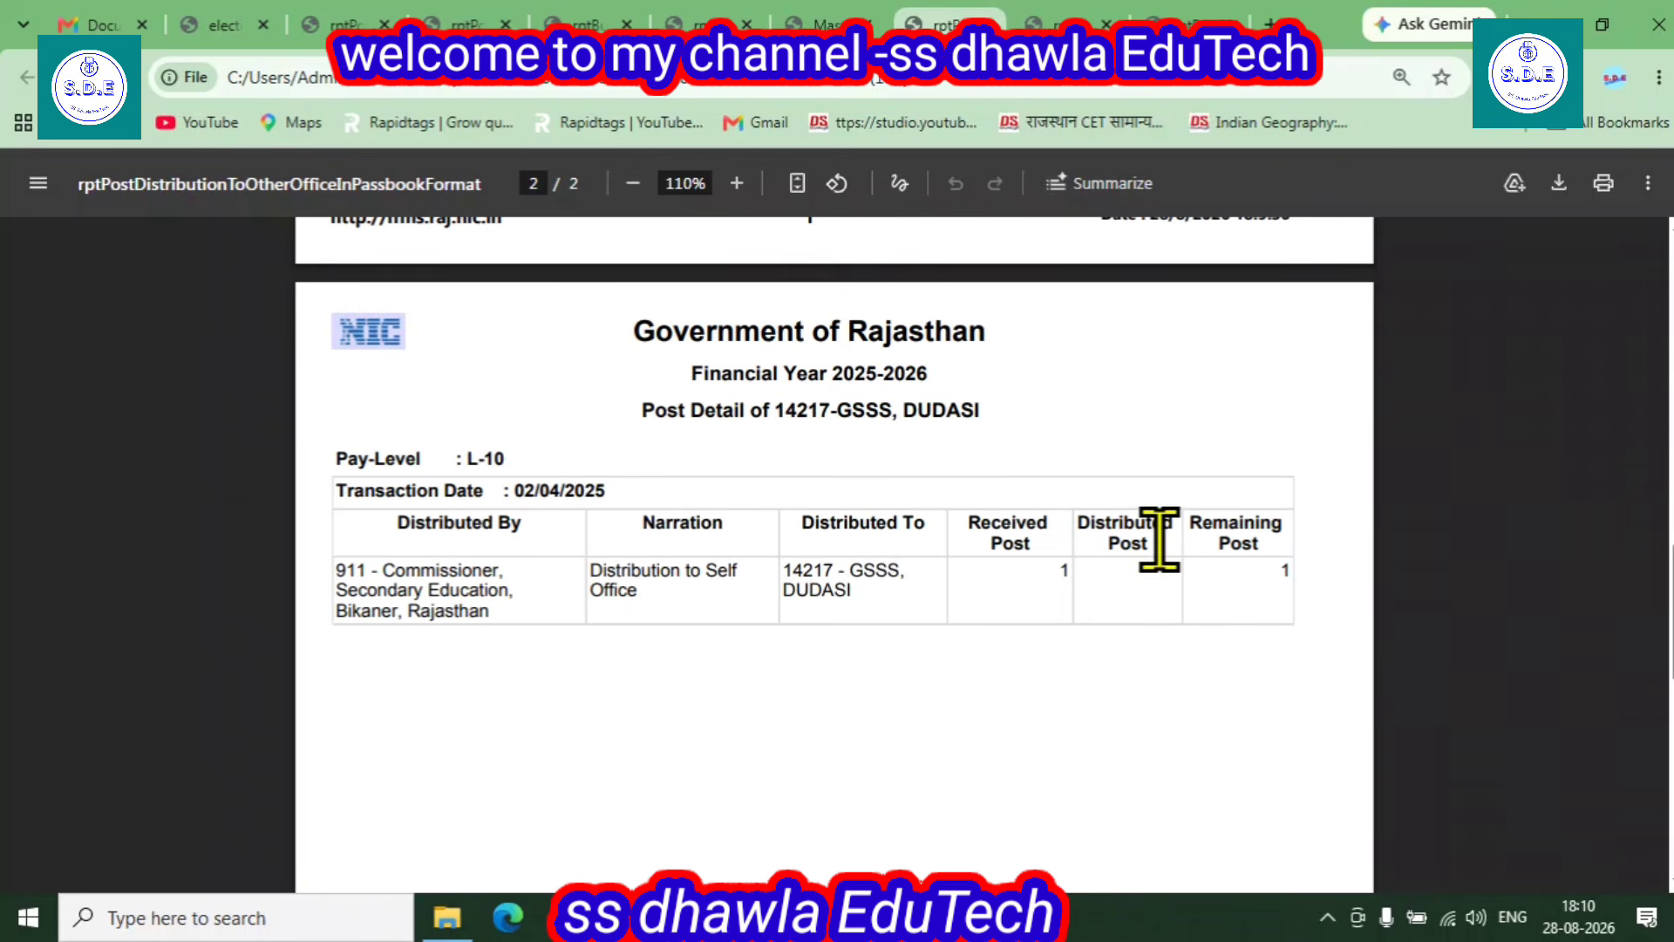
{"action": "scroll", "coordinate": [1177, 733], "scroll_direction": "up", "scroll_amount": 5}
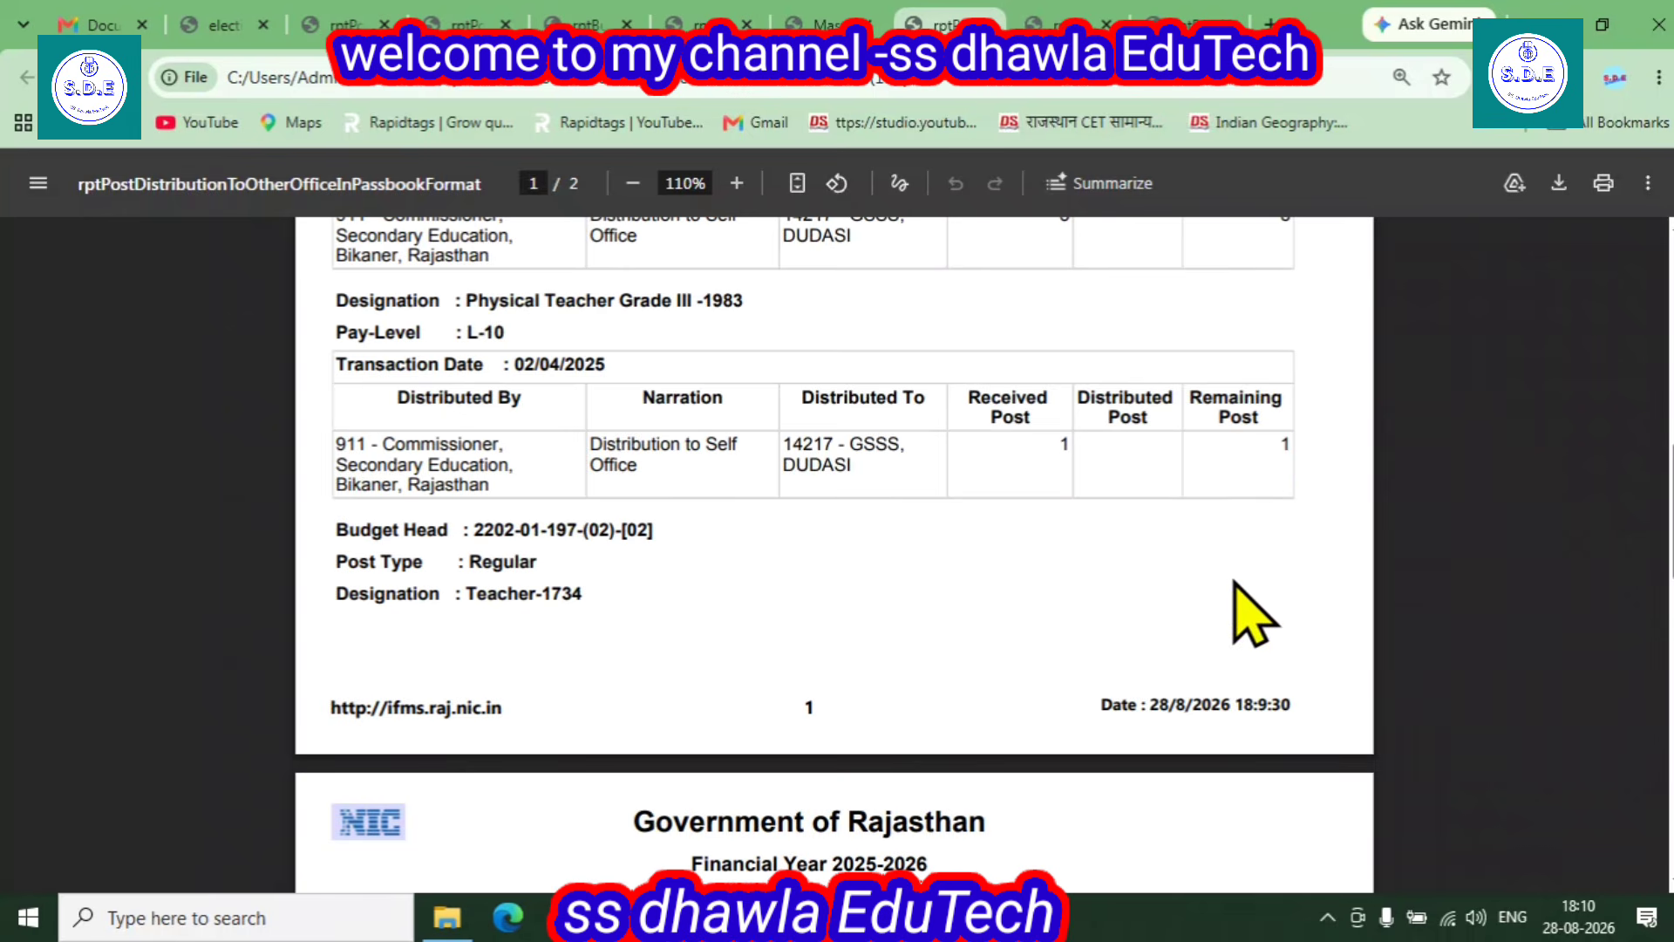
{"action": "scroll", "coordinate": [1247, 619], "scroll_direction": "up", "scroll_amount": 3}
{"action": "scroll", "coordinate": [1236, 691], "scroll_direction": "up", "scroll_amount": 1}
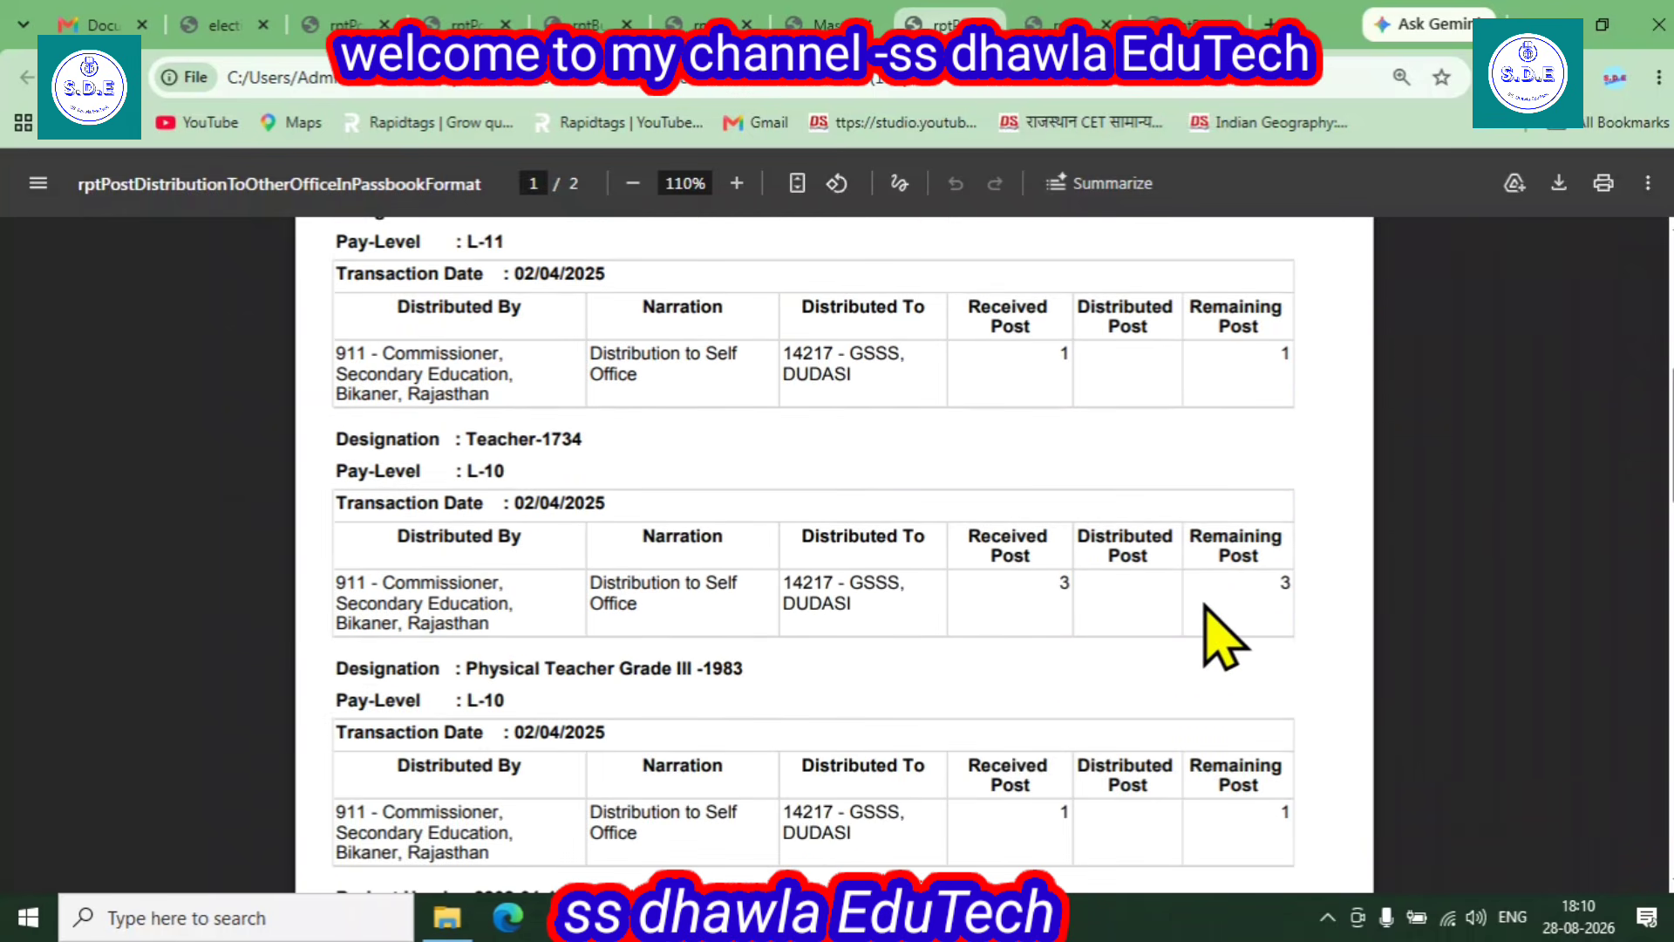
{"action": "scroll", "coordinate": [1203, 643], "scroll_direction": "up", "scroll_amount": 1}
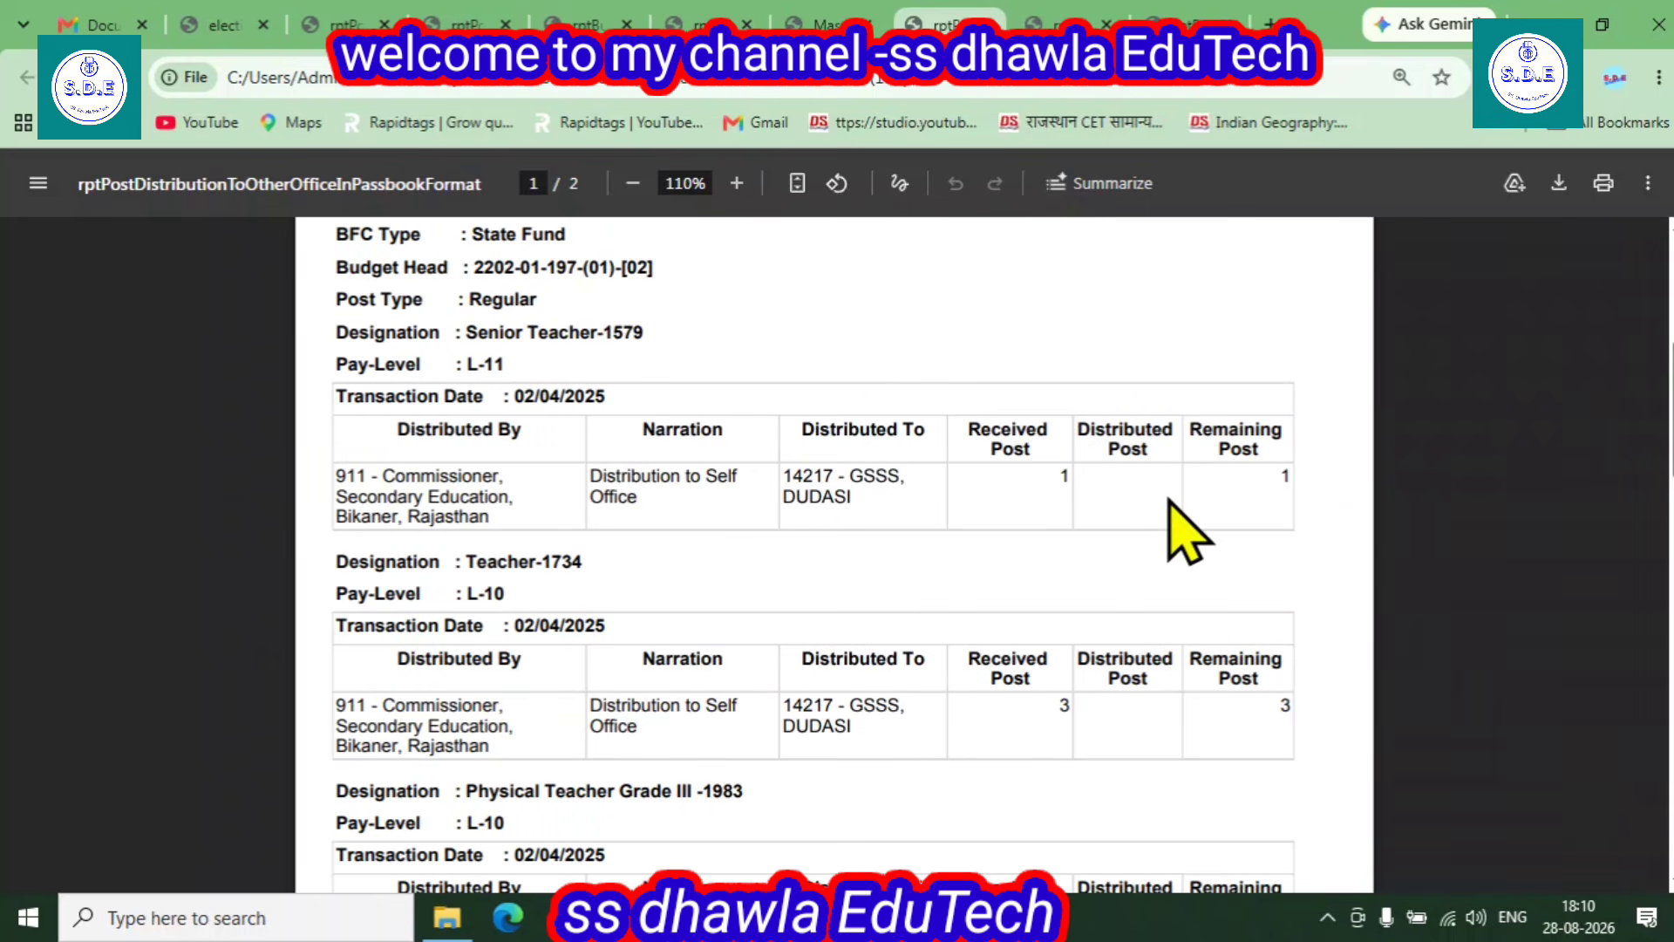
{"action": "scroll", "coordinate": [1238, 610], "scroll_direction": "up", "scroll_amount": 2}
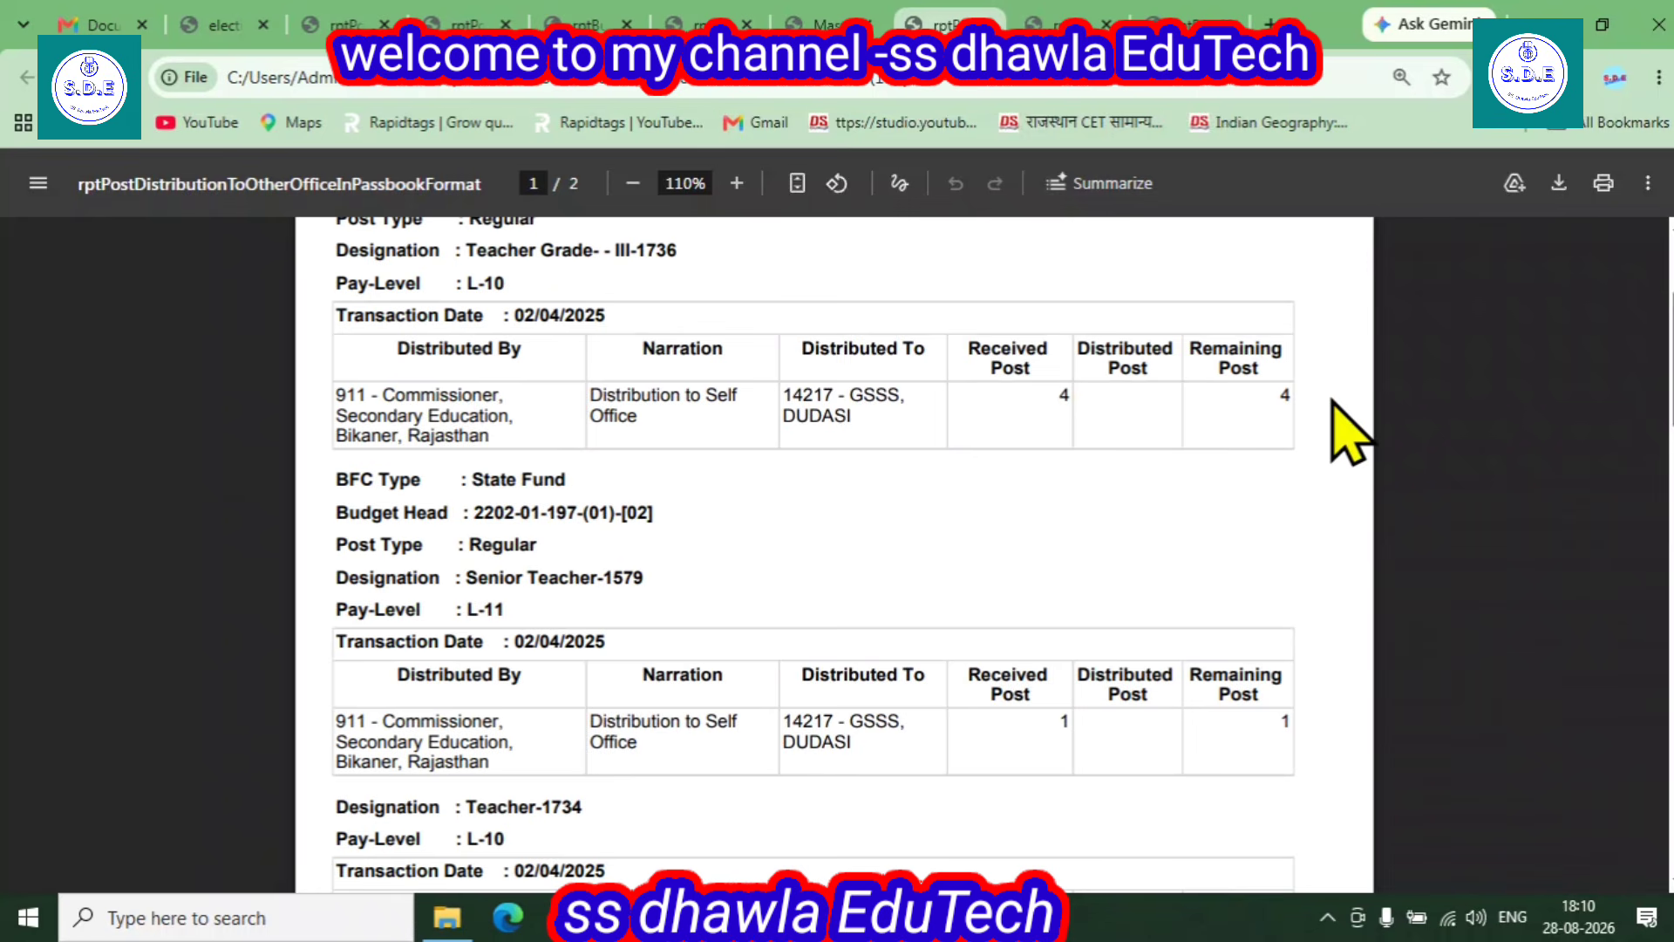
{"action": "scroll", "coordinate": [963, 421], "scroll_direction": "up", "scroll_amount": 1}
{"action": "scroll", "coordinate": [964, 421], "scroll_direction": "up", "scroll_amount": 1}
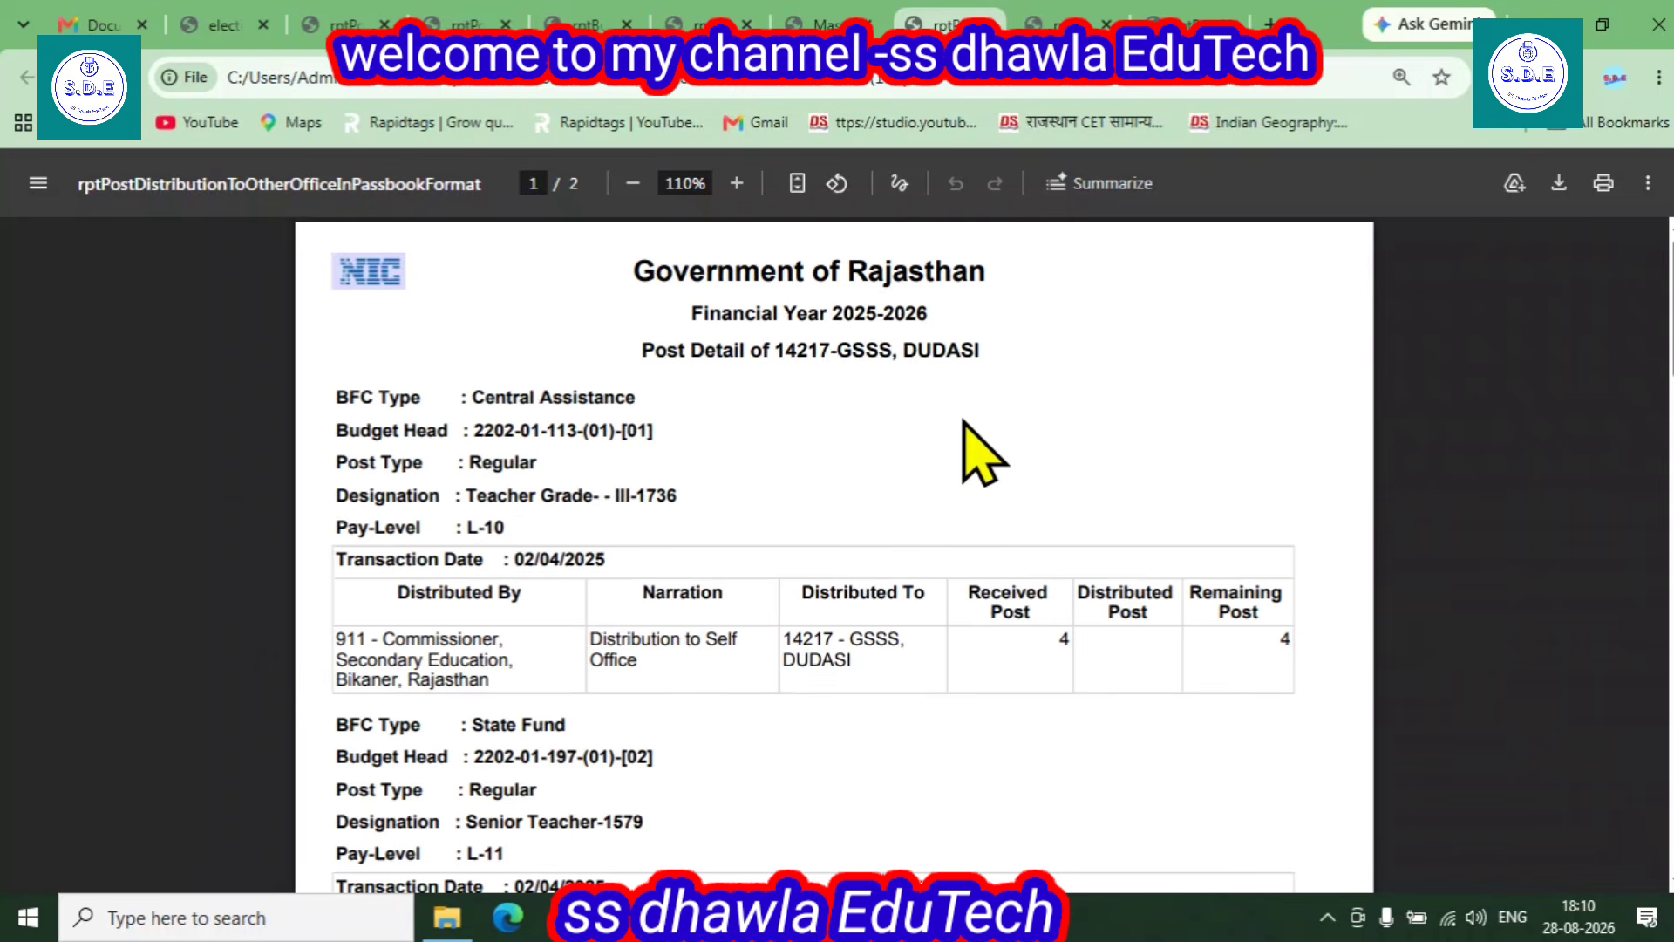
{"action": "scroll", "coordinate": [964, 421], "scroll_direction": "down", "scroll_amount": 4}
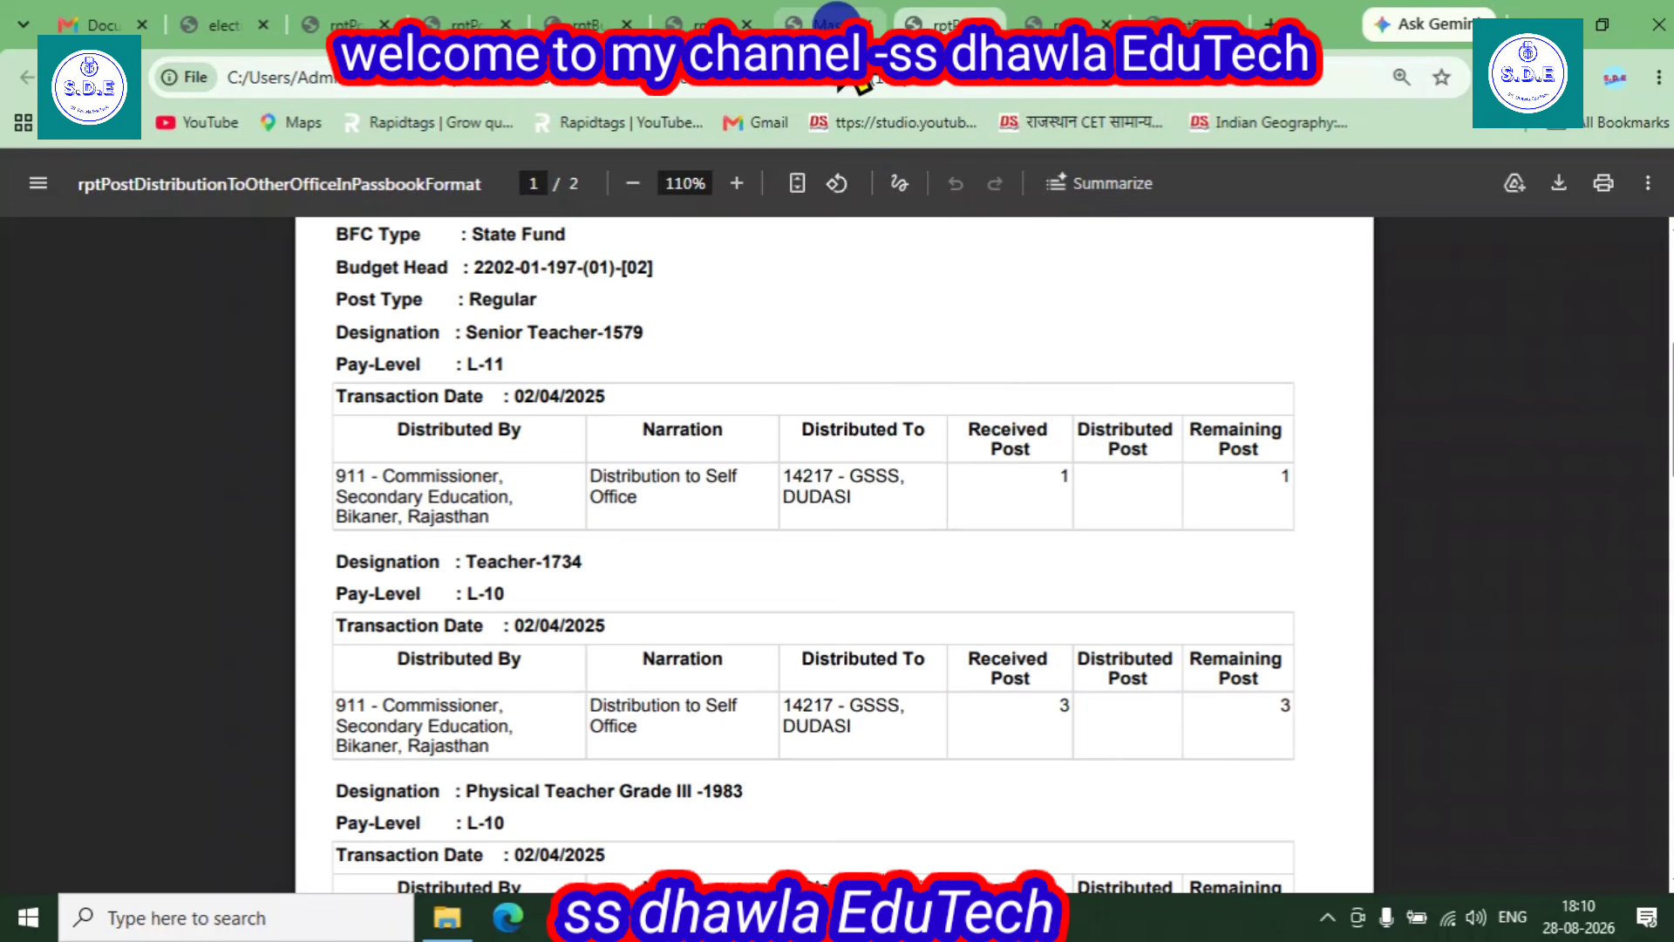
{"action": "left_click", "coordinate": [827, 24]}
- Re-enter office ID 14217 and set the From date to 01/04/2026
{"action": "left_click_drag", "start_coordinate": [680, 416], "coordinate": [571, 392]}
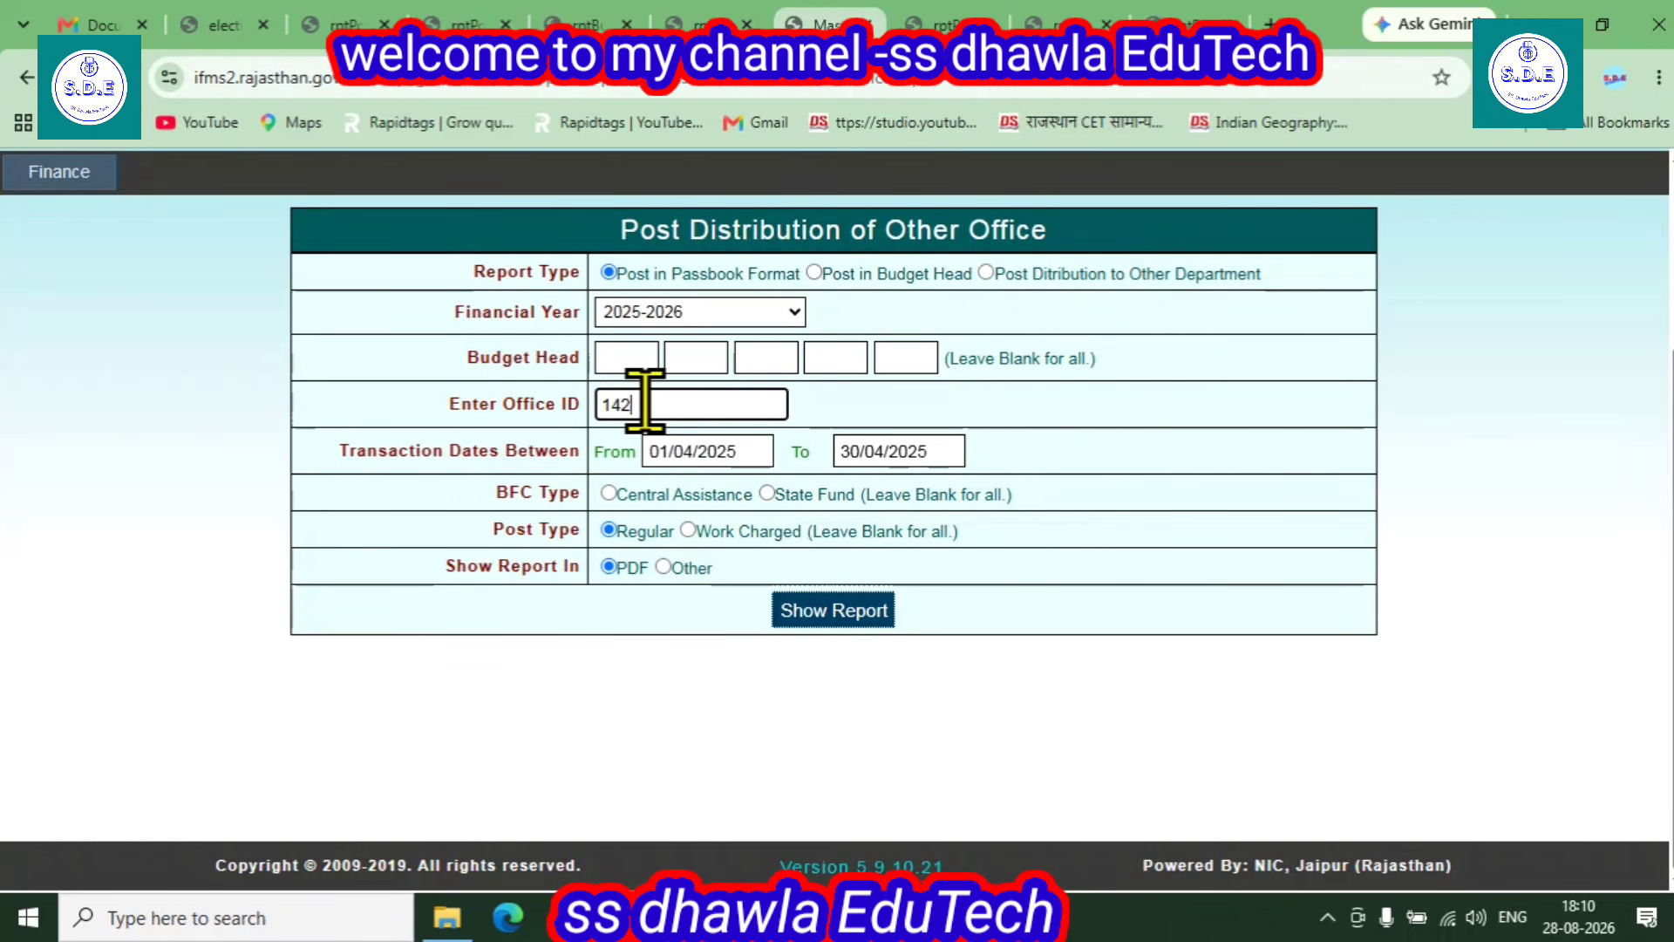
{"action": "type", "text": "7"}
{"action": "left_click", "coordinate": [737, 449]}
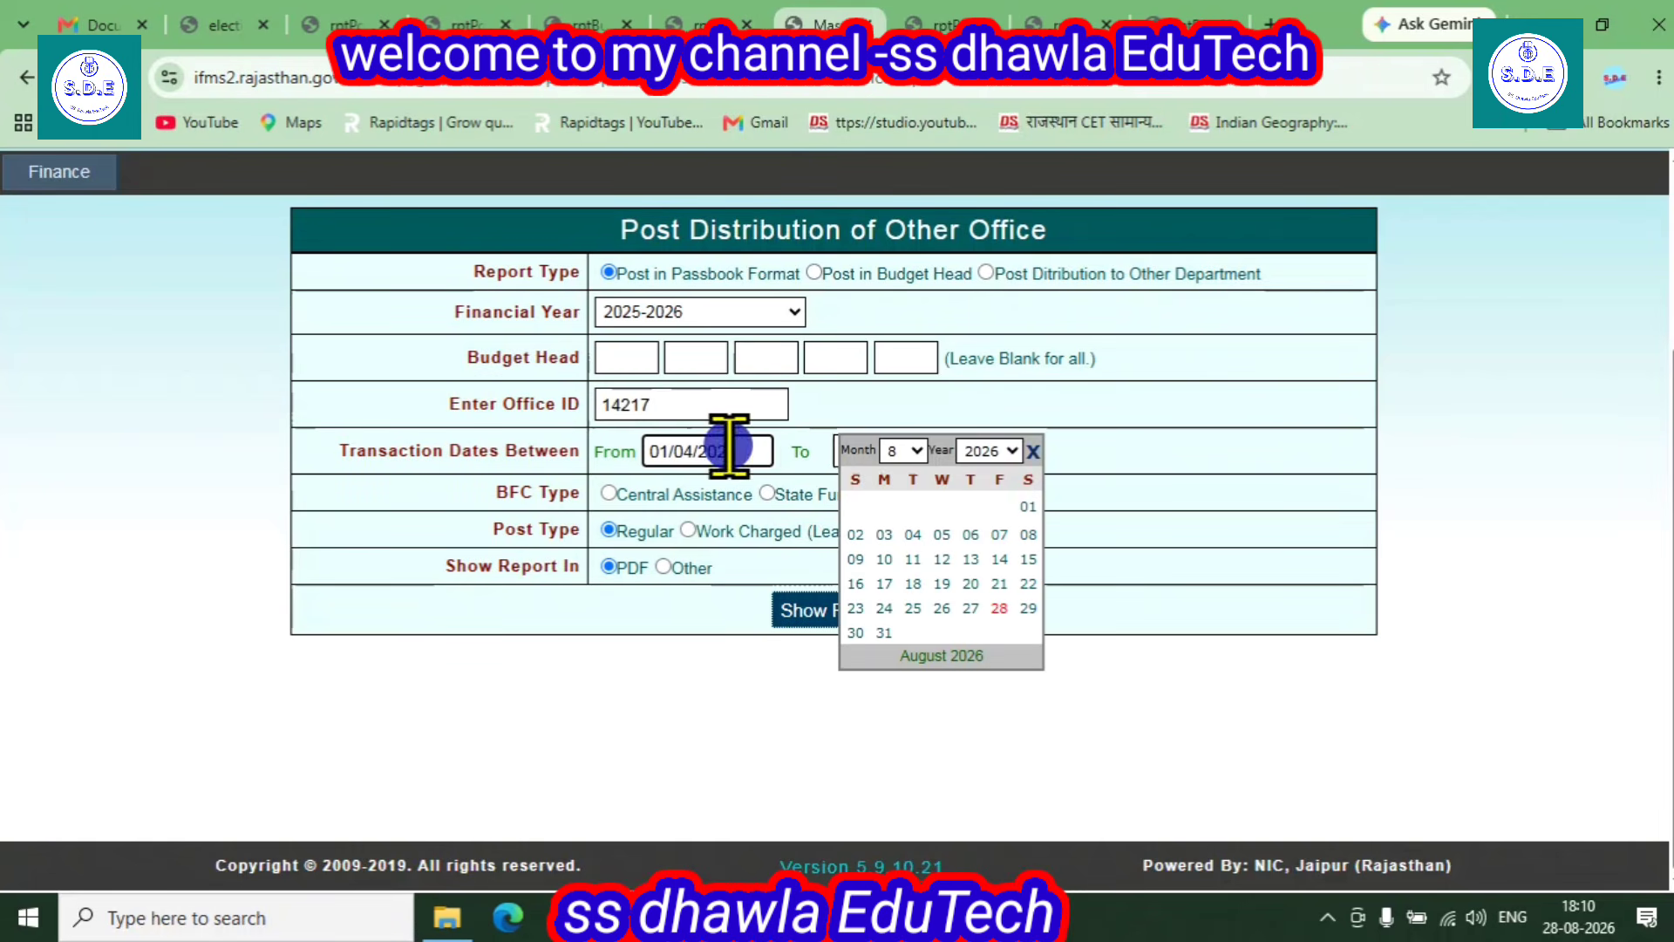
{"action": "left_click", "coordinate": [990, 451]}
{"action": "left_click", "coordinate": [898, 450]}
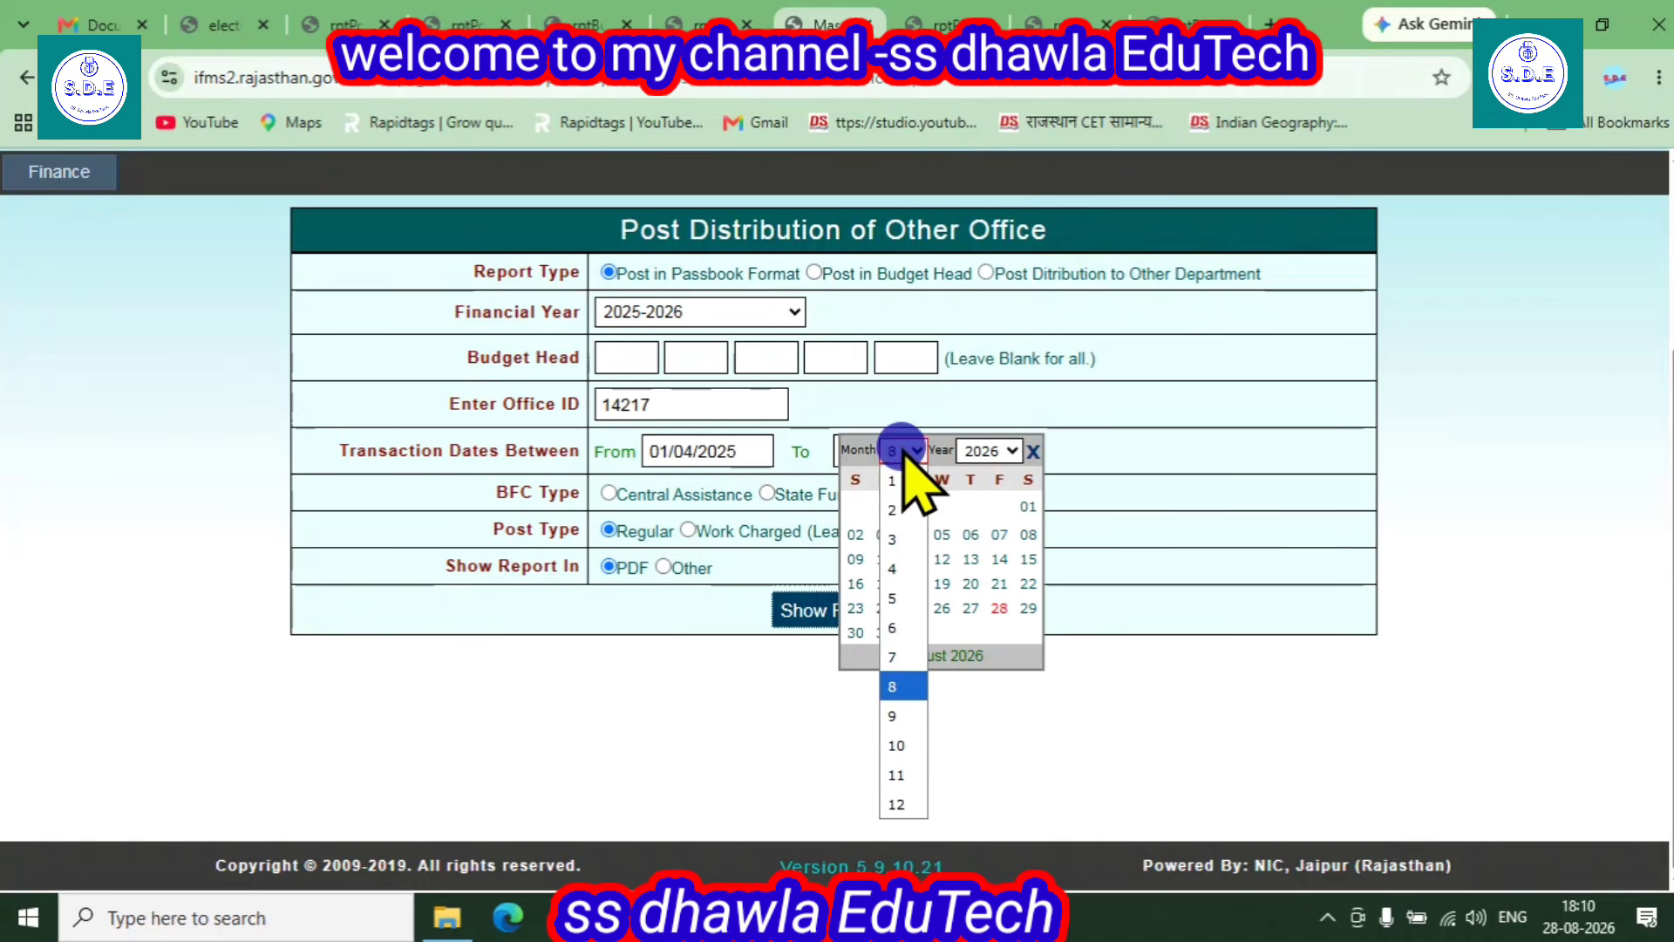
{"action": "left_click", "coordinate": [907, 571]}
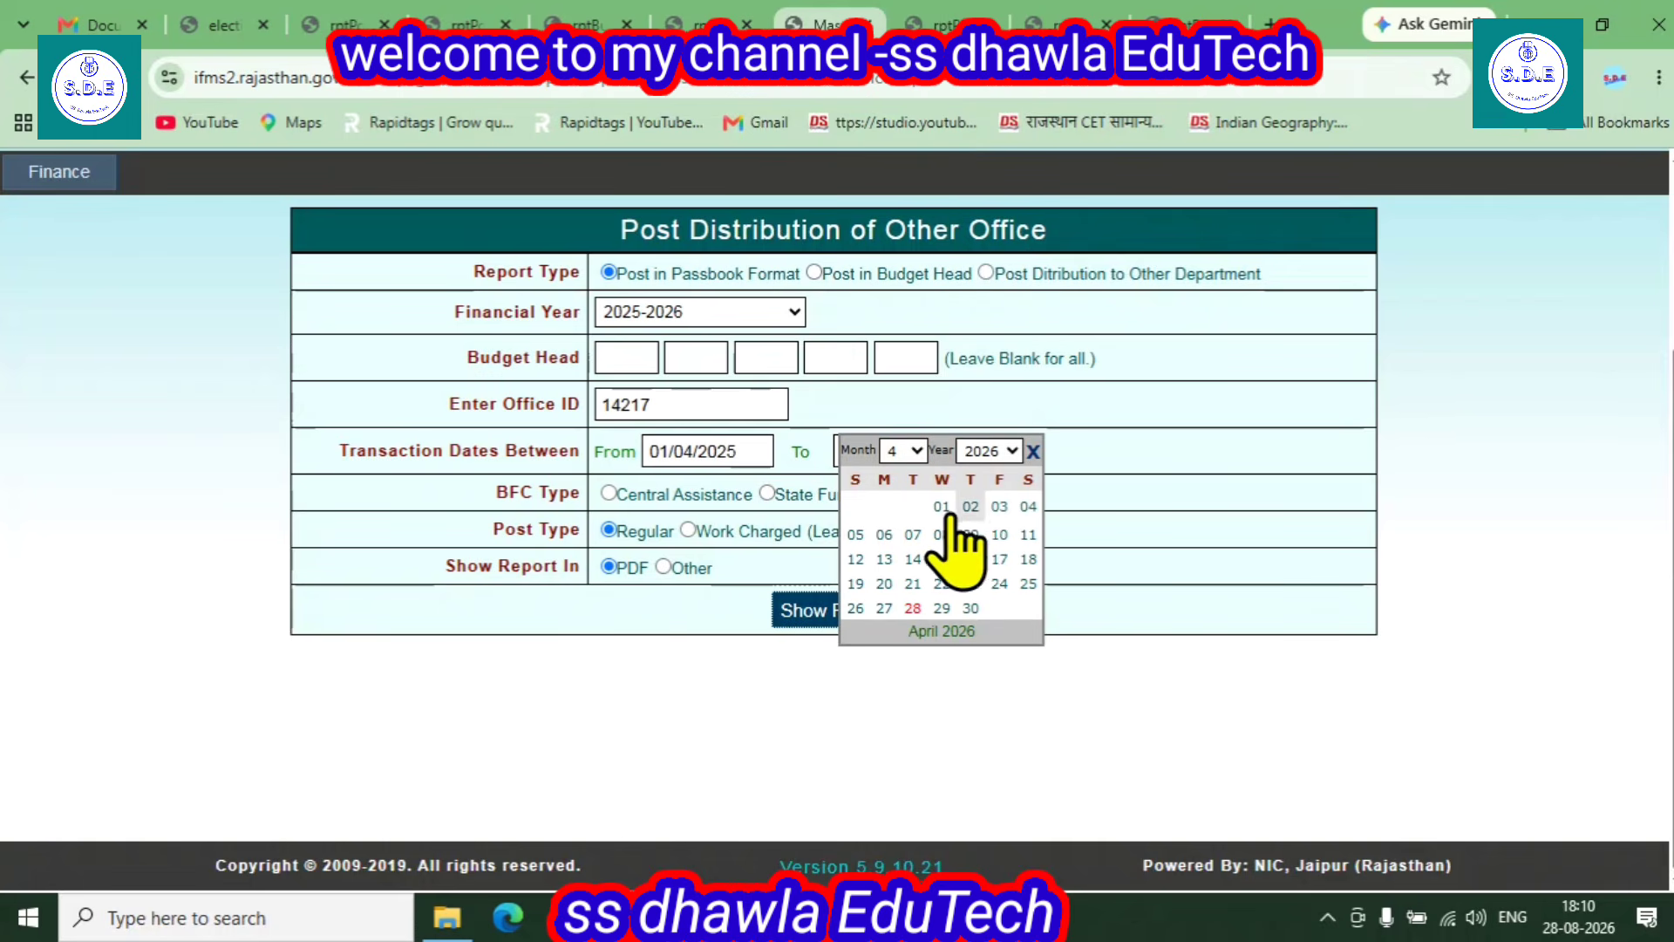
{"action": "left_click", "coordinate": [937, 511]}
- Set the To date to 30/04/2026 in the calendar
{"action": "left_click", "coordinate": [931, 450]}
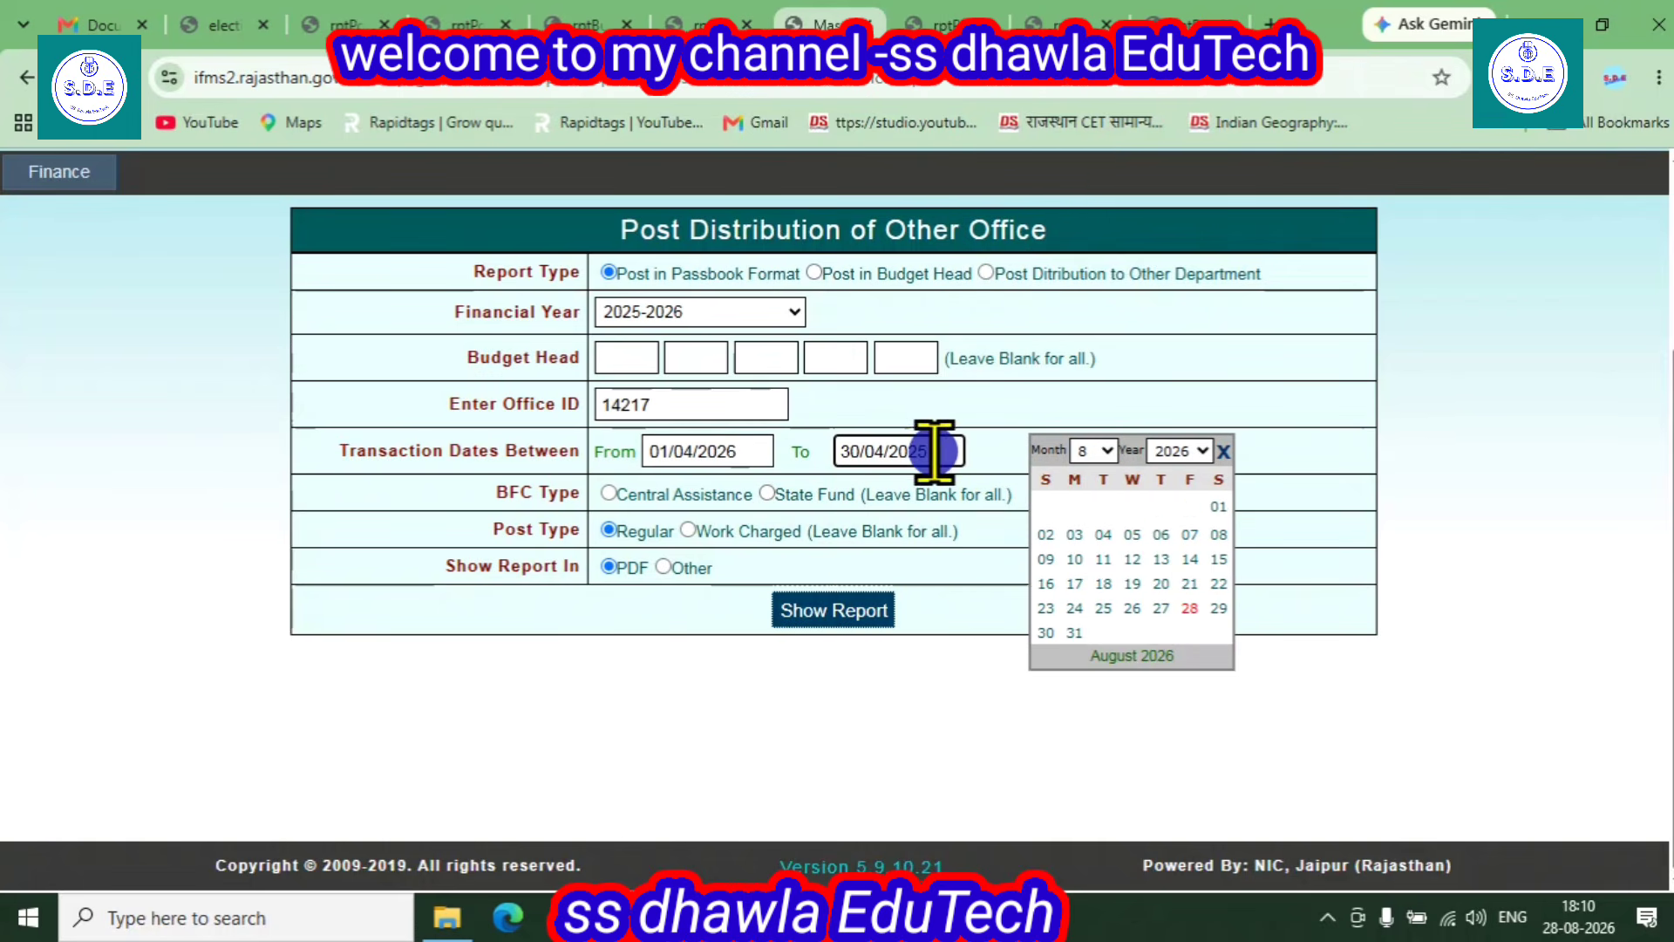
{"action": "left_click", "coordinate": [1100, 448]}
{"action": "left_click", "coordinate": [1090, 571]}
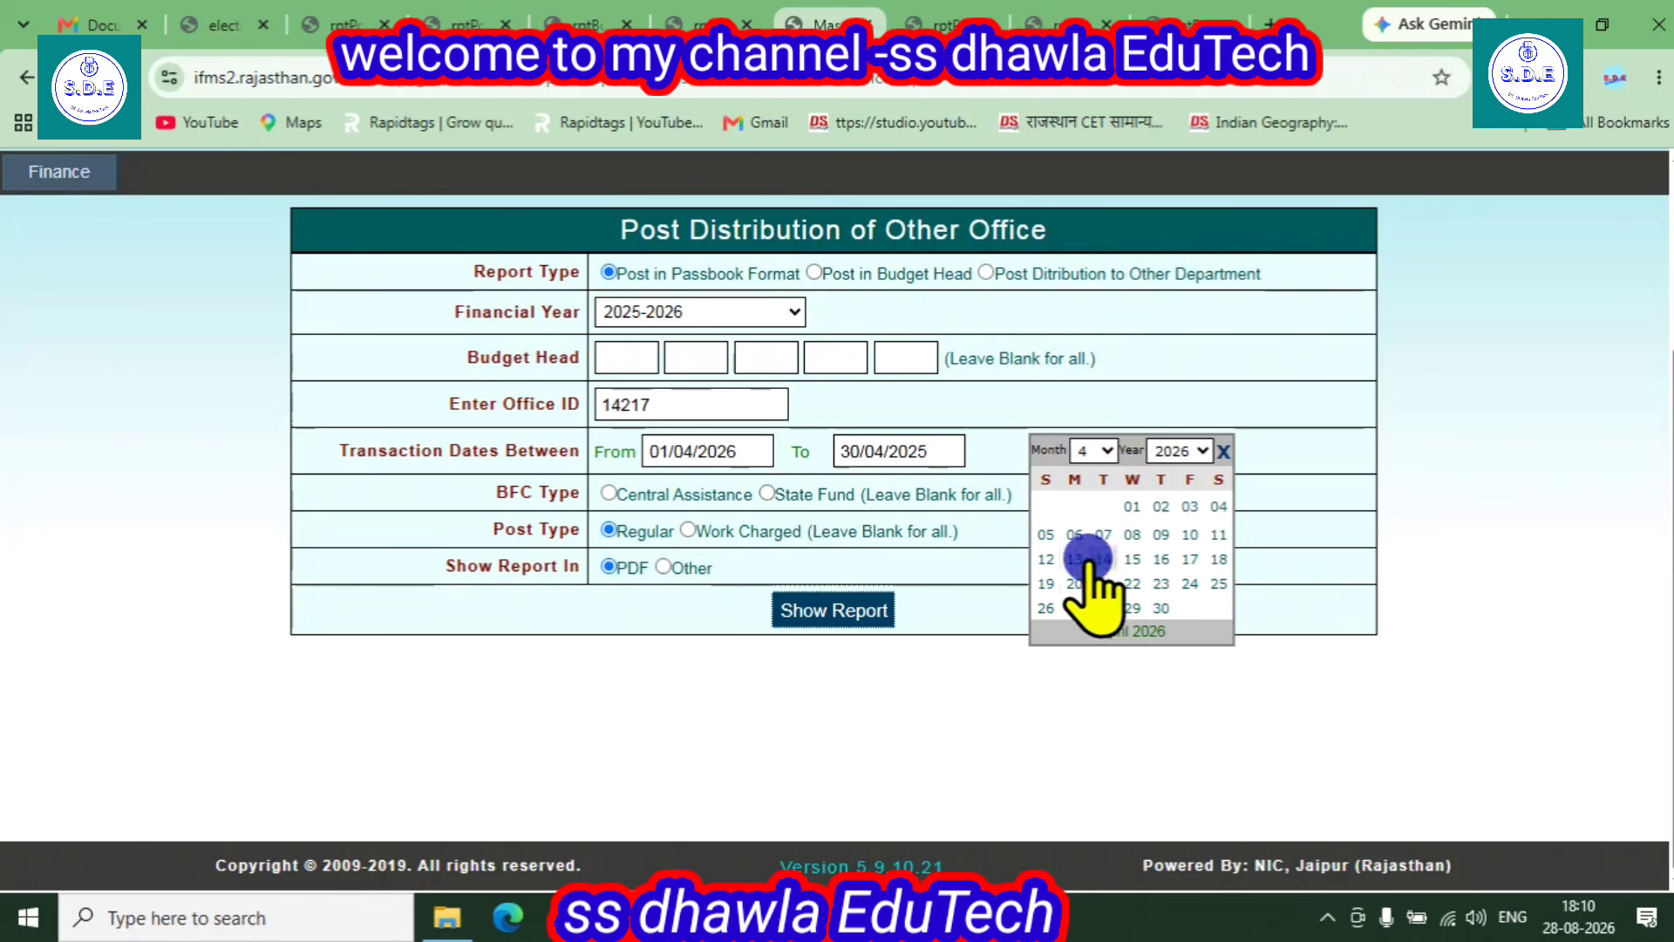
{"action": "left_click", "coordinate": [1130, 507]}
{"action": "left_click", "coordinate": [874, 453]}
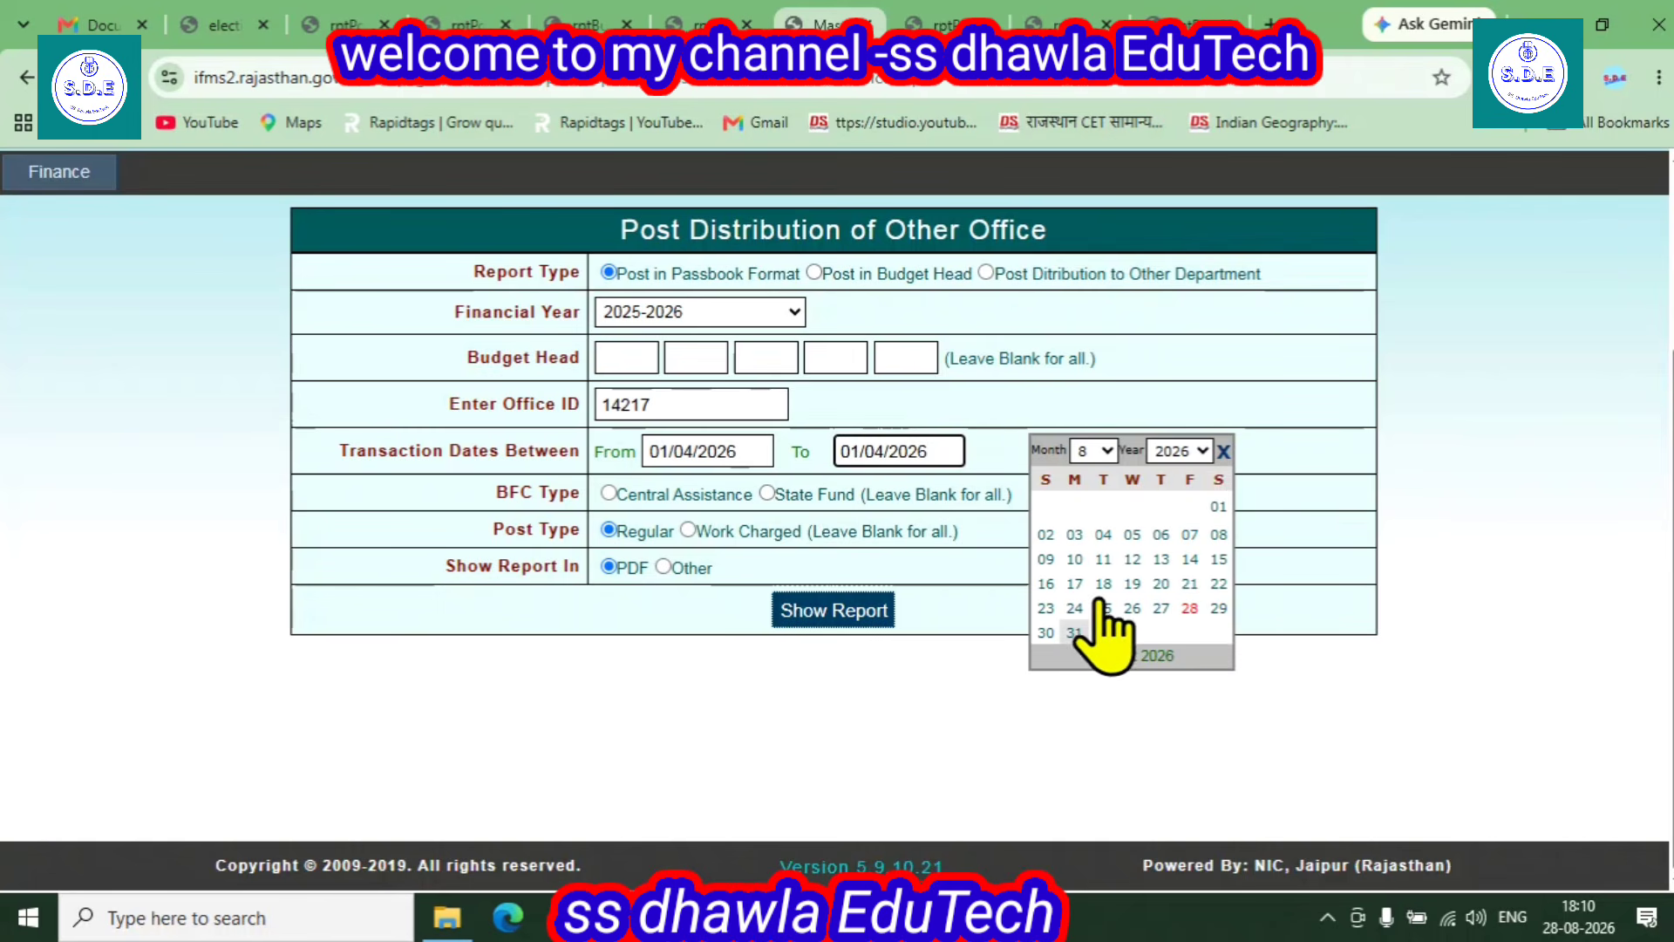
{"action": "left_click", "coordinate": [1094, 452]}
{"action": "left_click", "coordinate": [1088, 565]}
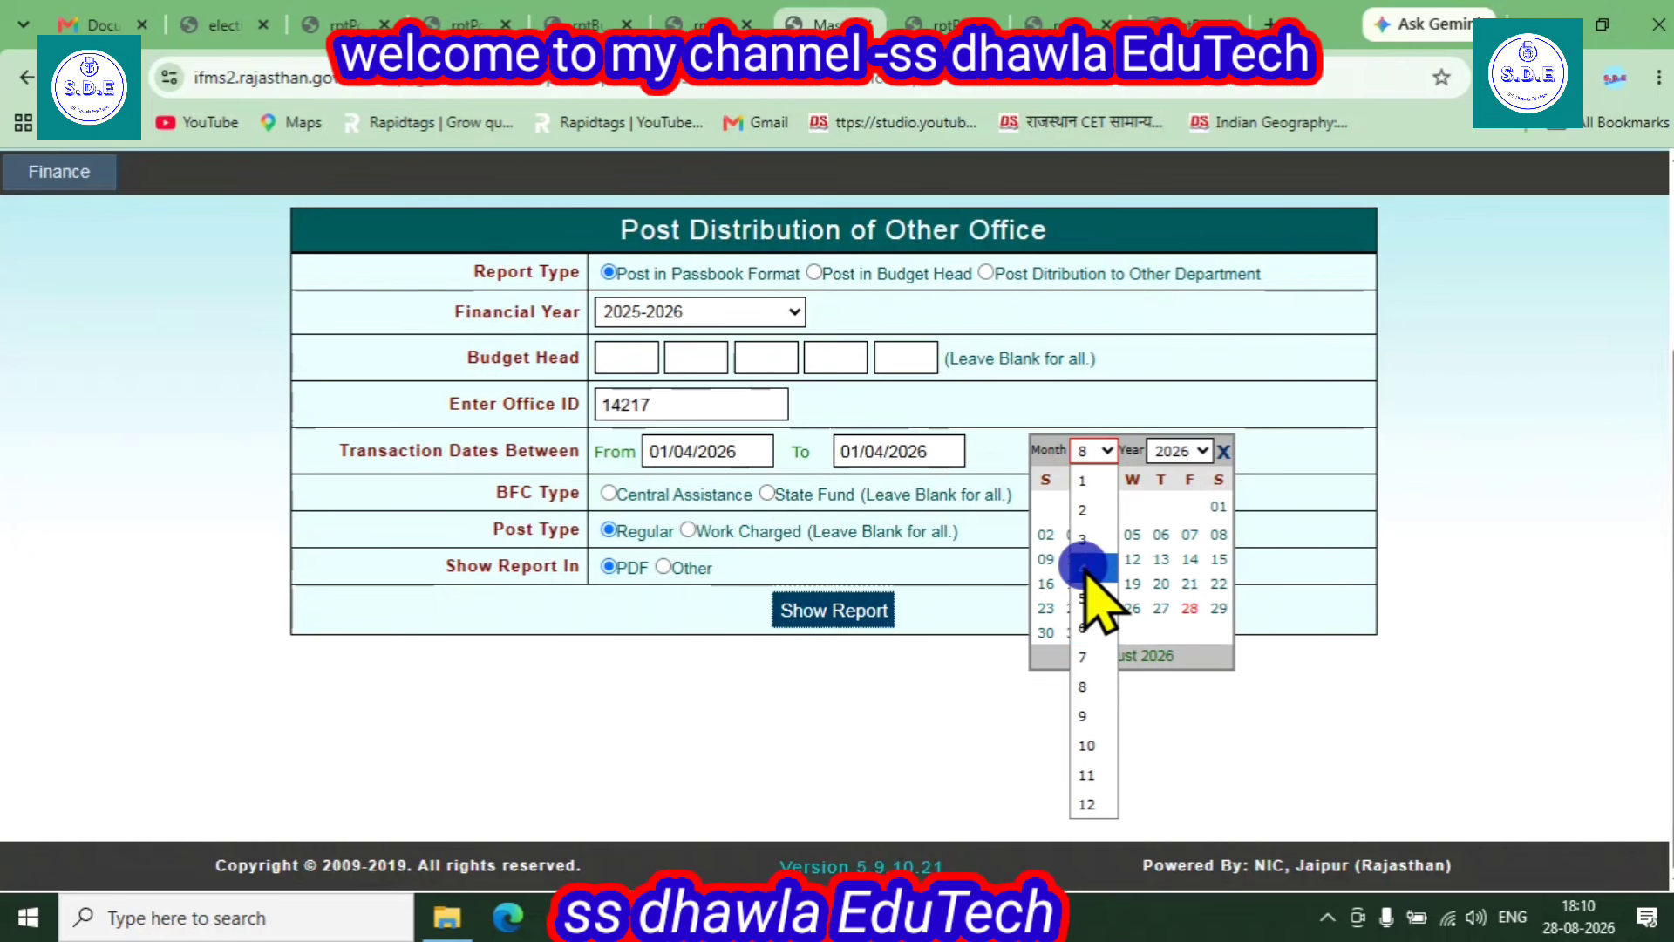
{"action": "left_click", "coordinate": [1161, 608]}
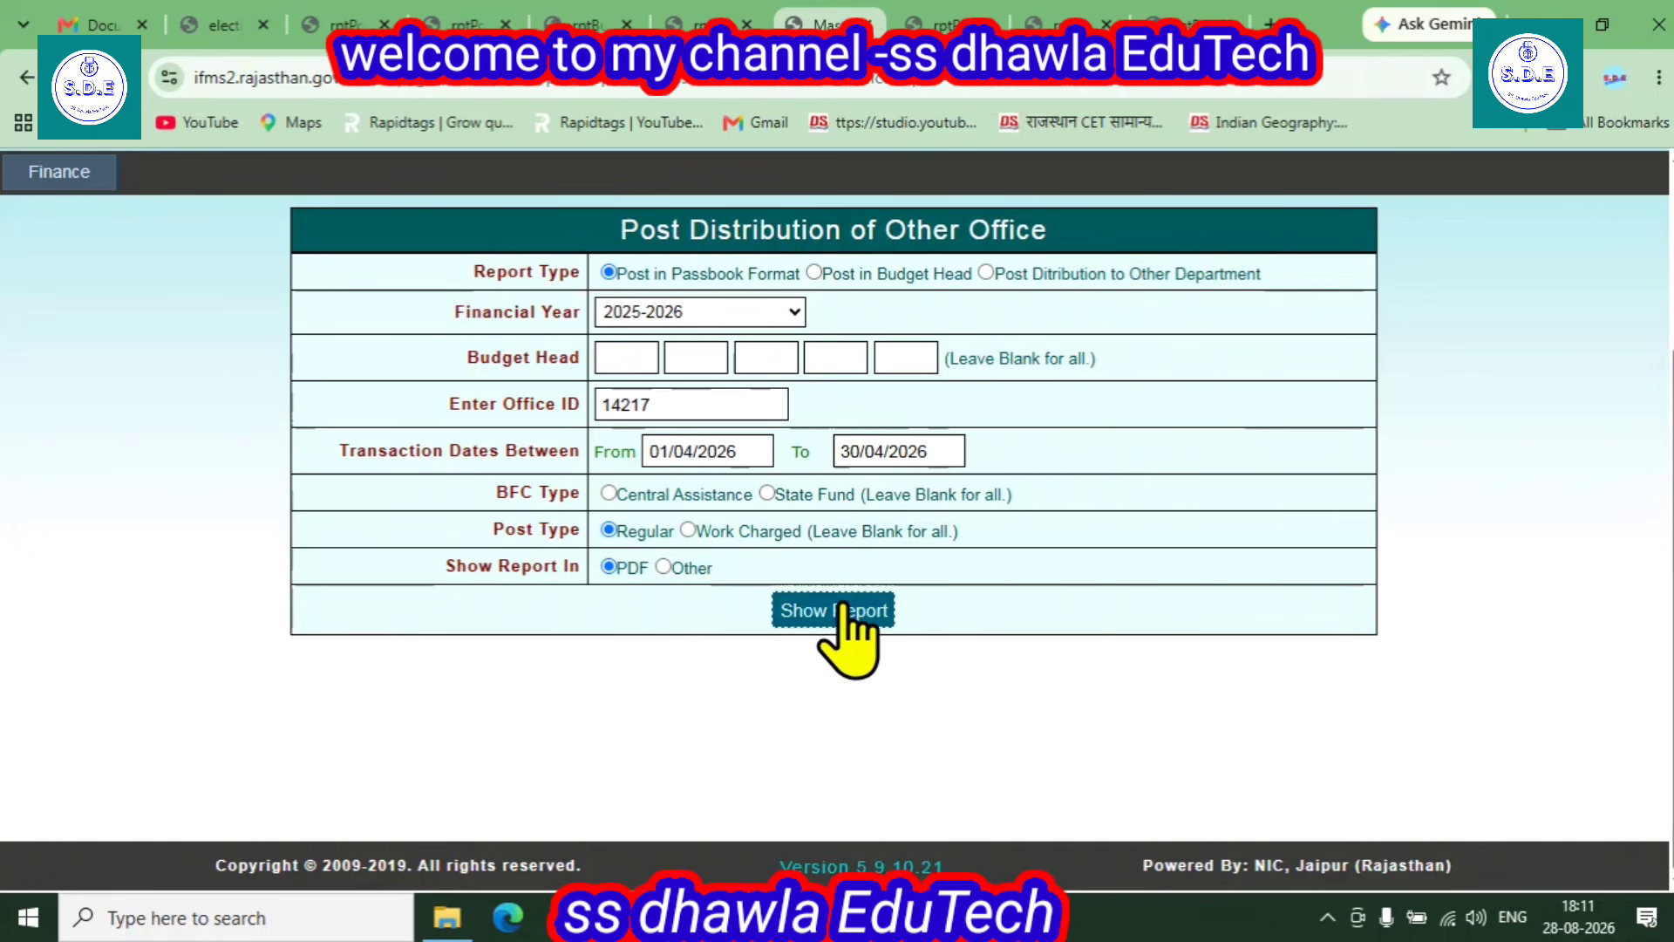
- Run Show Report, dismiss the financial-year mismatch warning, and open the Financial Year list
{"action": "left_click", "coordinate": [839, 610]}
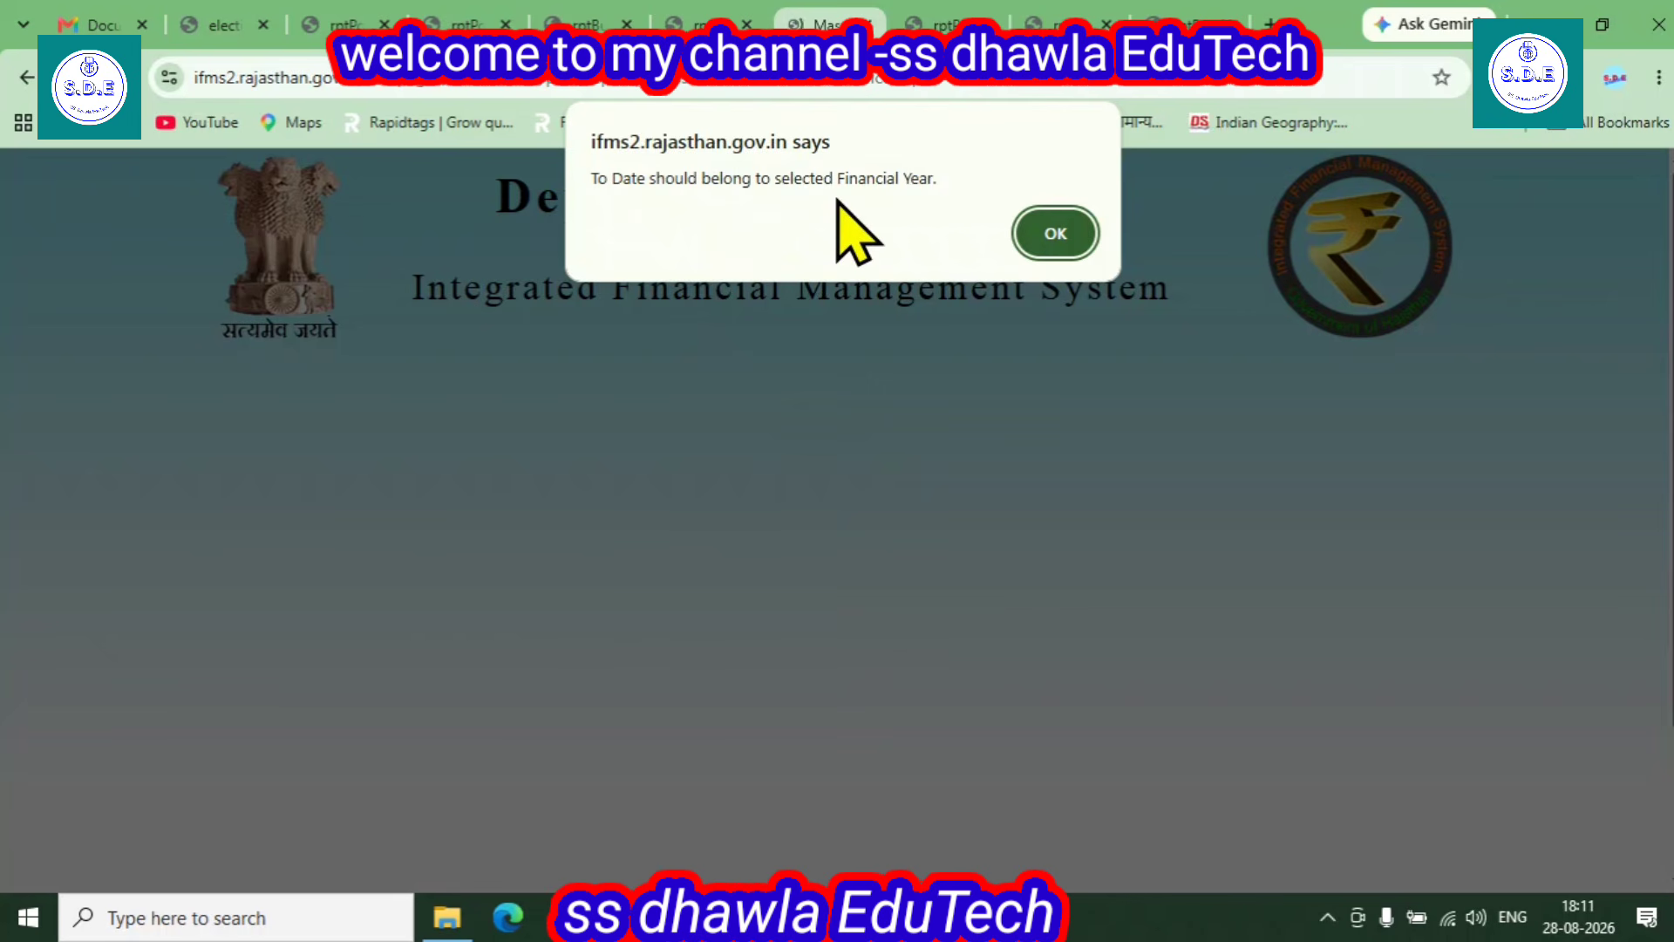
{"action": "left_click", "coordinate": [1051, 237]}
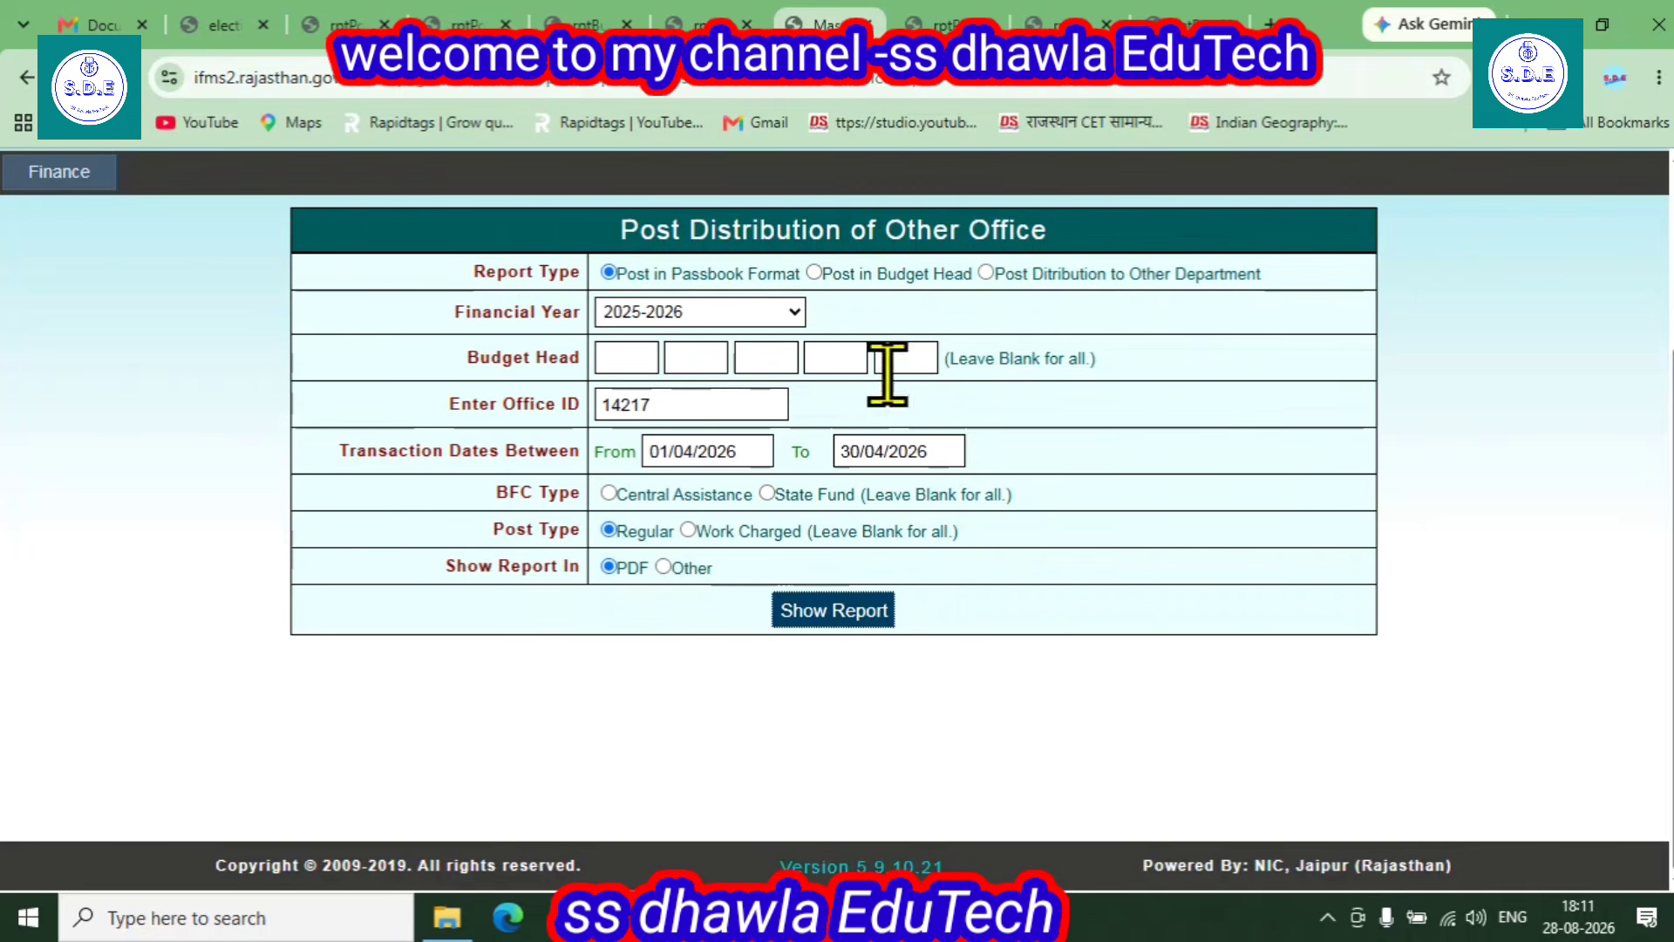
{"action": "left_click", "coordinate": [630, 314]}
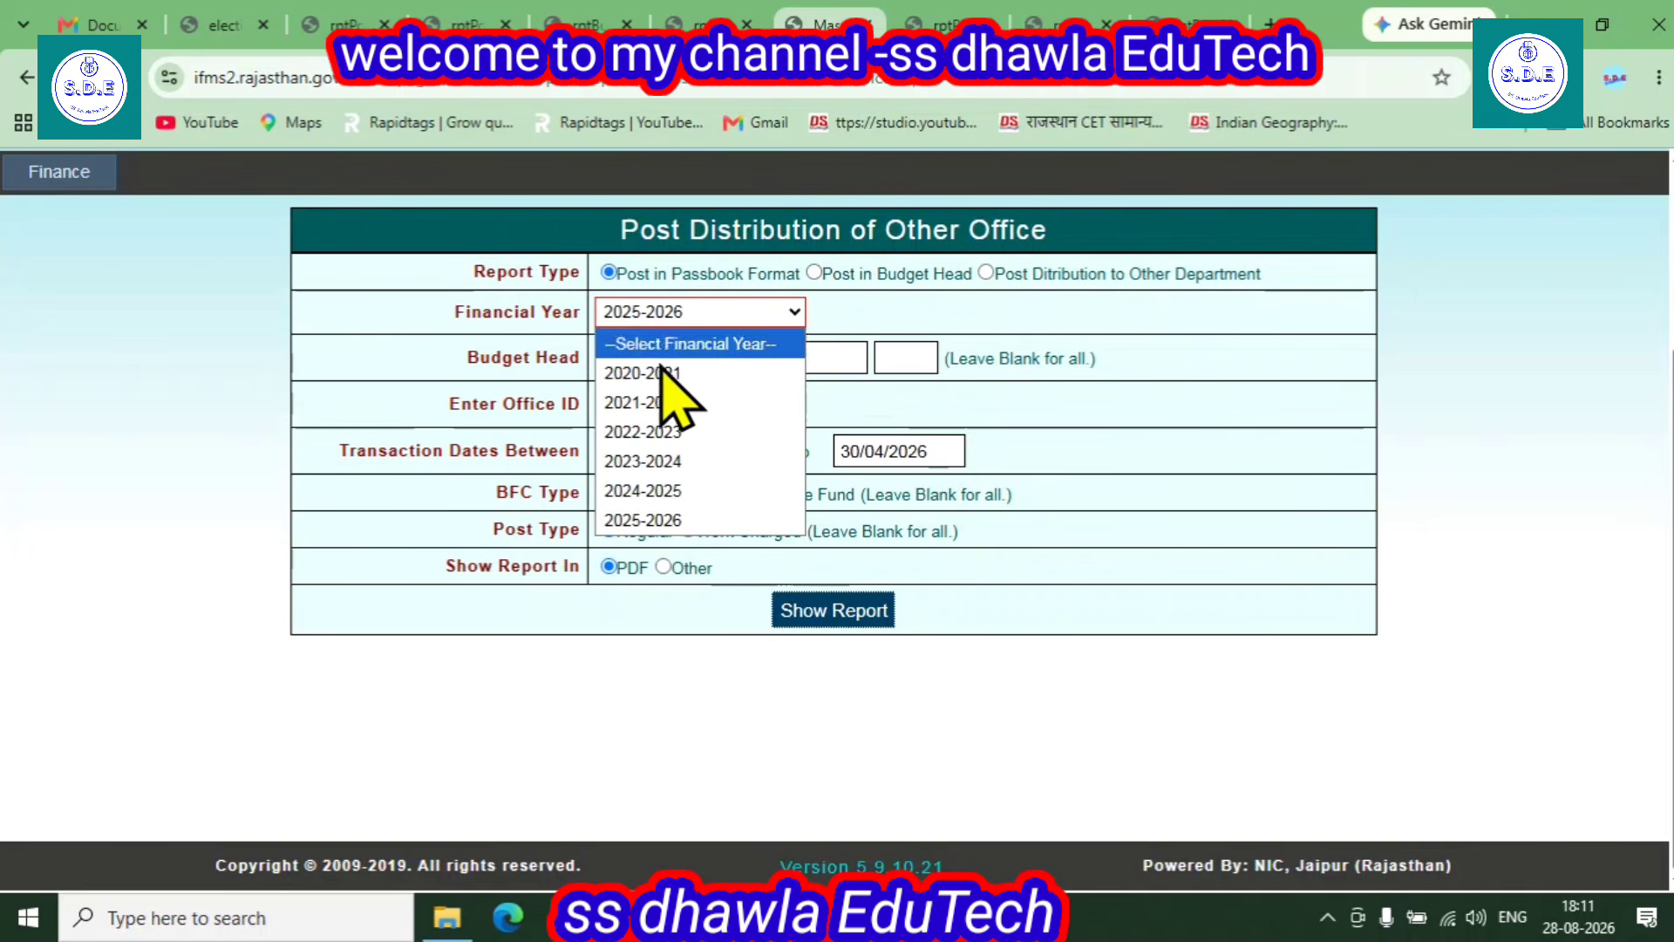